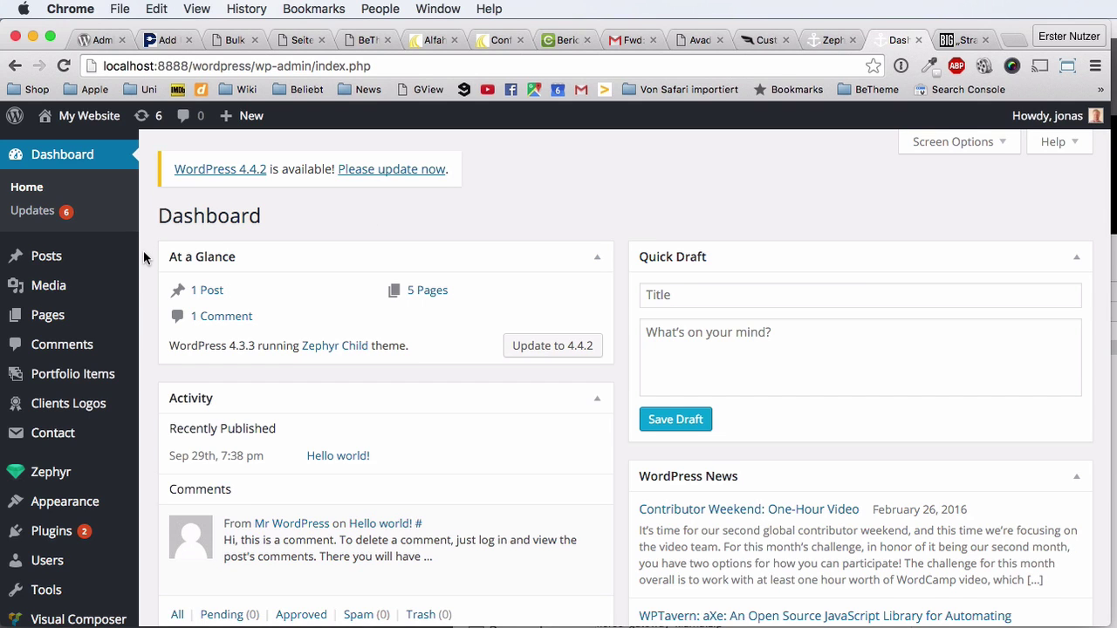
{"action": "scroll", "coordinate": [143, 252], "scroll_direction": "down", "scroll_amount": 5}
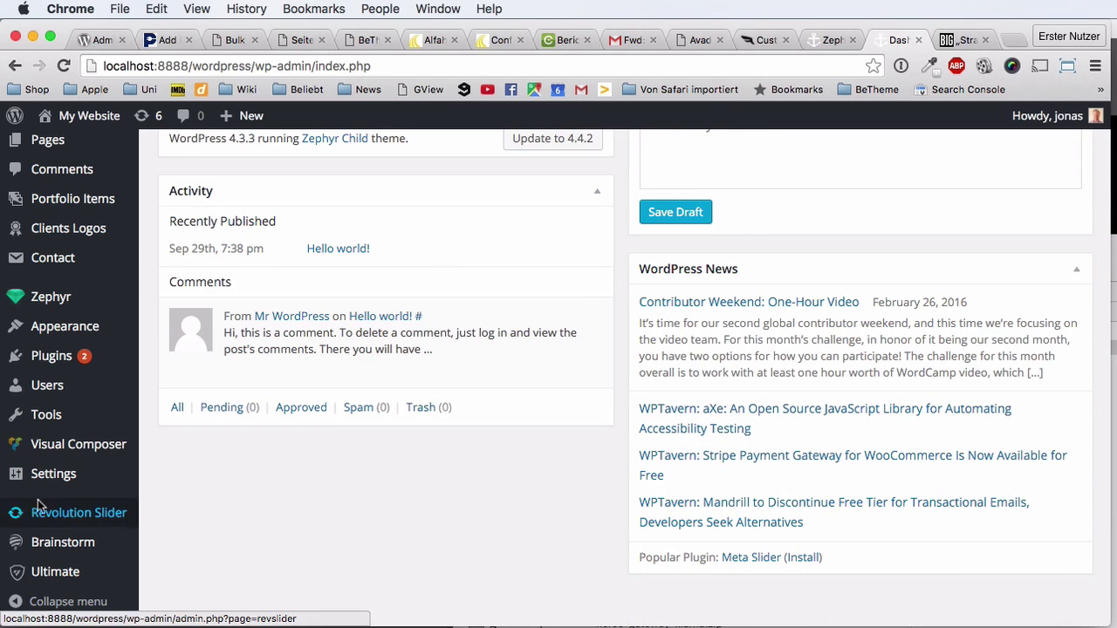
{"action": "scroll", "coordinate": [175, 507], "scroll_direction": "up", "scroll_amount": 2}
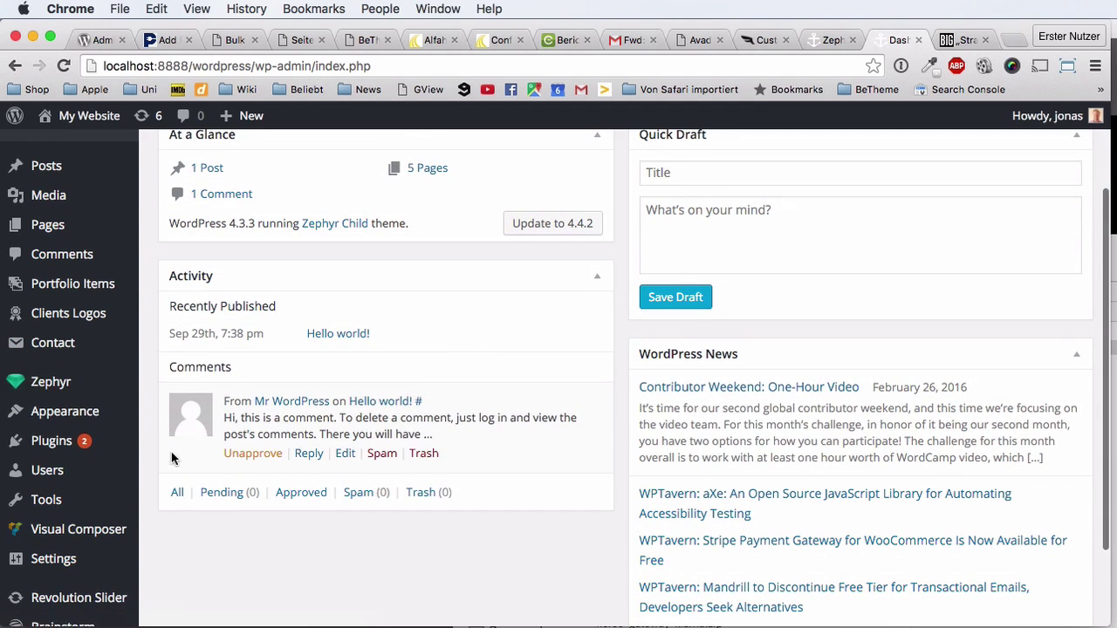
{"action": "scroll", "coordinate": [175, 457], "scroll_direction": "up", "scroll_amount": 3}
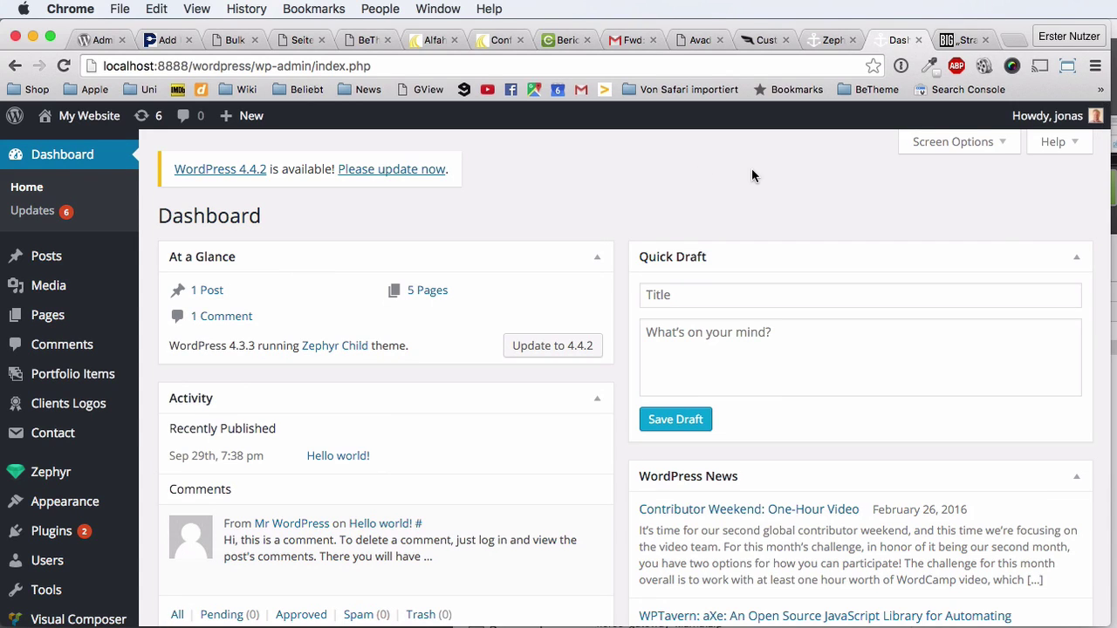
Switch to Finder and preview image-color.jpg in the morphing slider folder at full size.
{"action": "left_click", "coordinate": [1114, 247]}
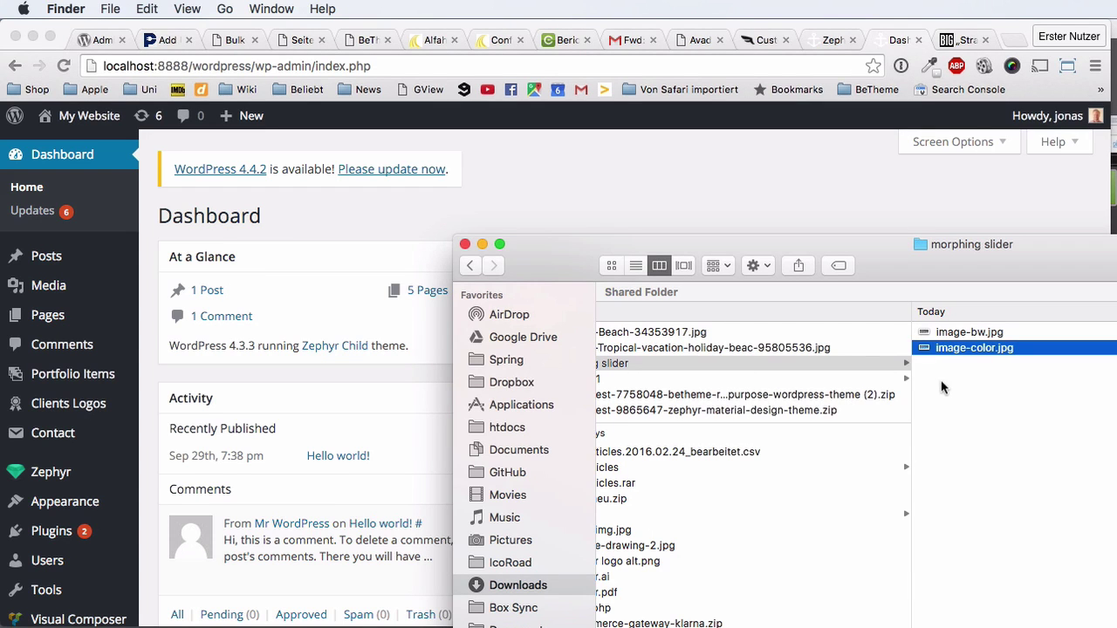
{"action": "key", "text": "space"}
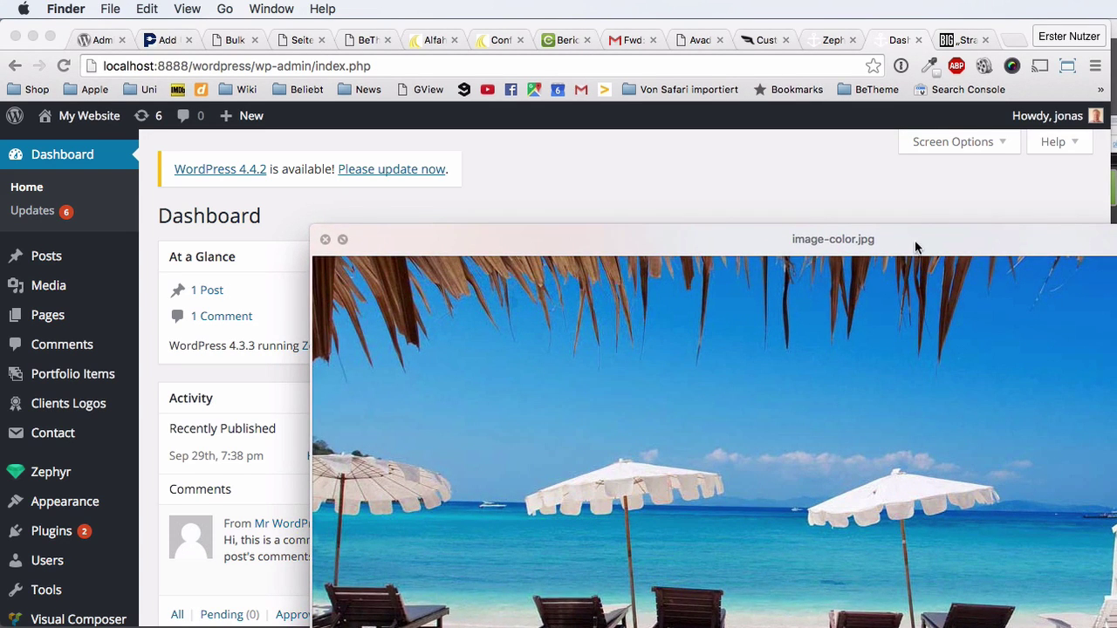
{"action": "left_click_drag", "start_coordinate": [915, 247], "coordinate": [635, 135]}
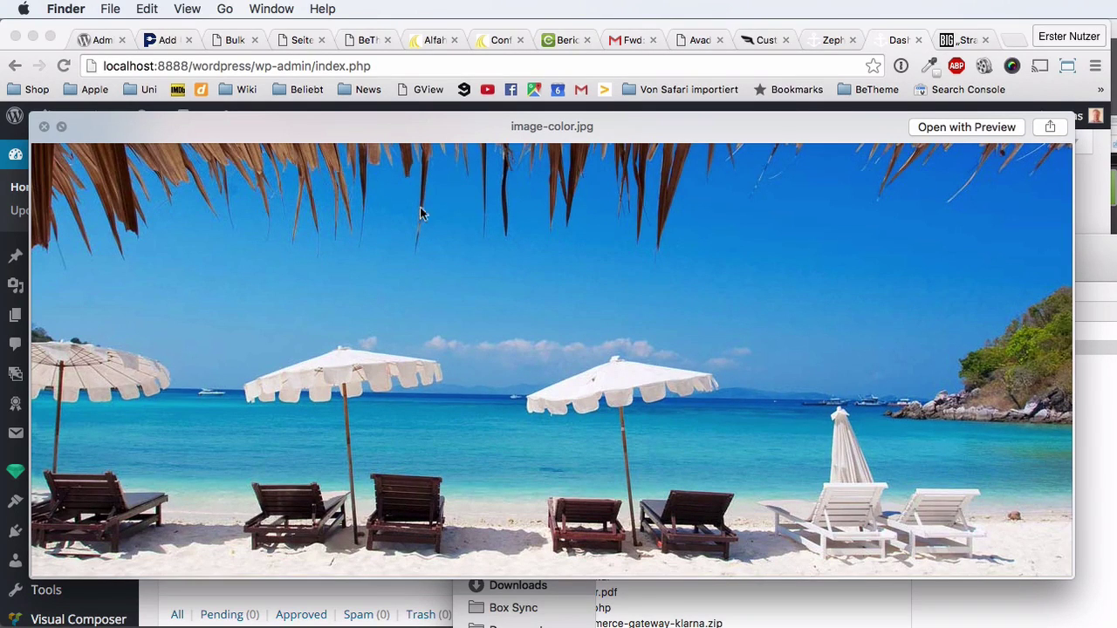
{"action": "key", "text": "space"}
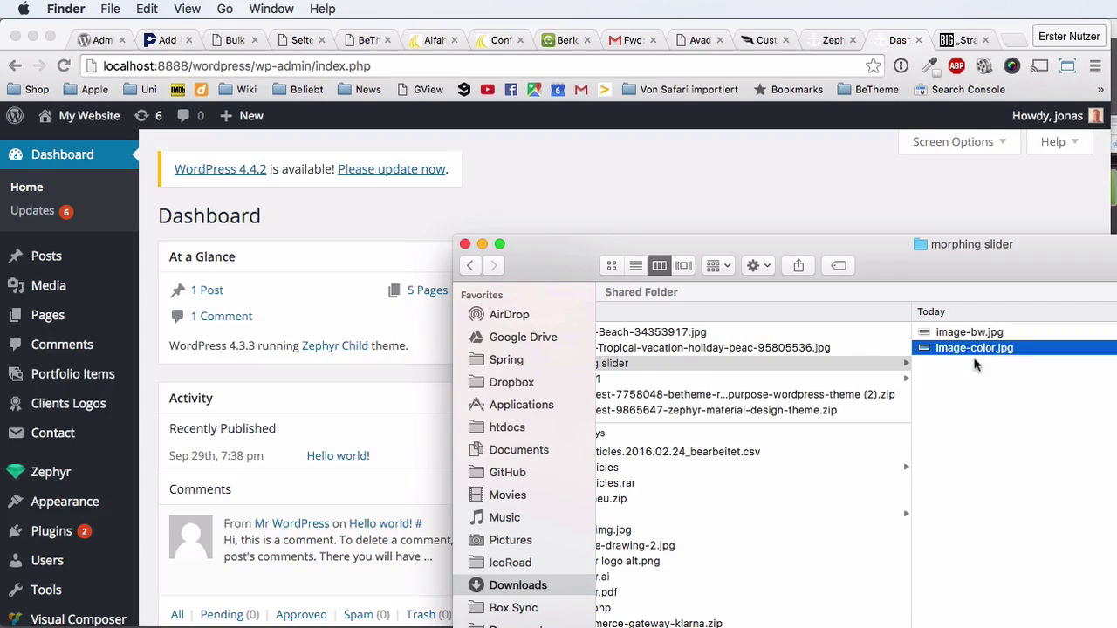
Preview the black-and-white version, image-bw.jpg, in the morphing slider folder.
{"action": "key", "text": "Up"}
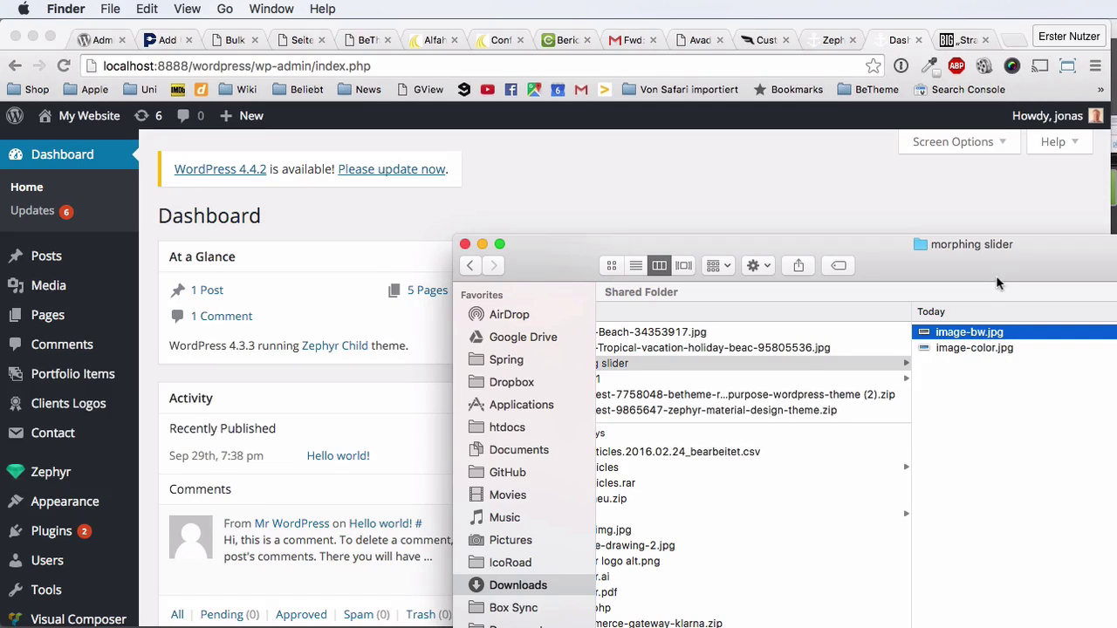
{"action": "left_click_drag", "start_coordinate": [996, 275], "coordinate": [754, 194]}
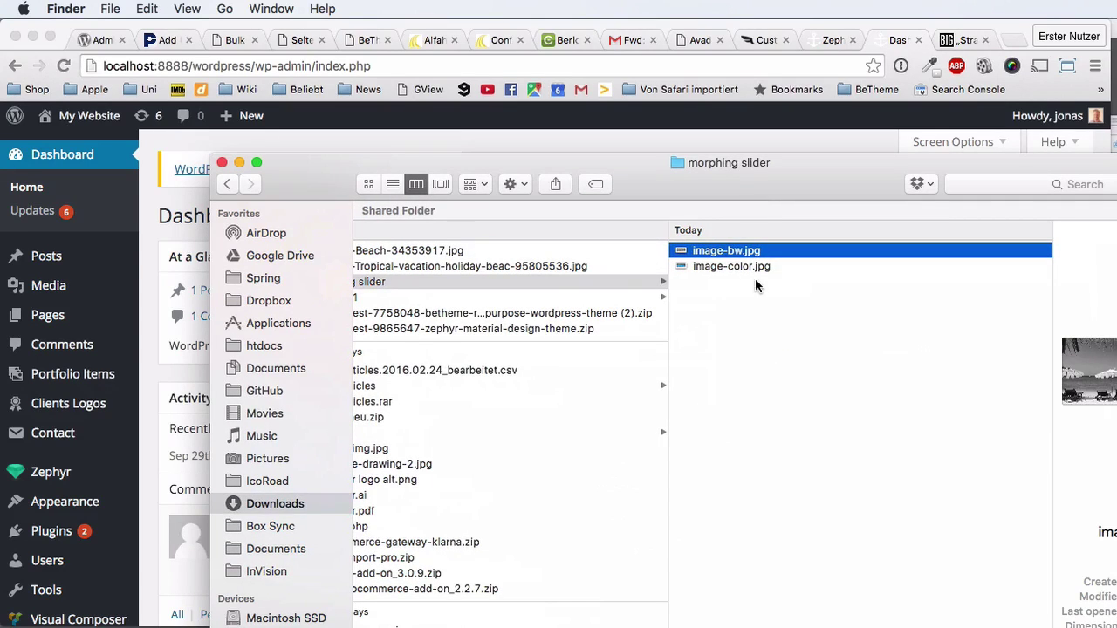
{"action": "key", "text": "space"}
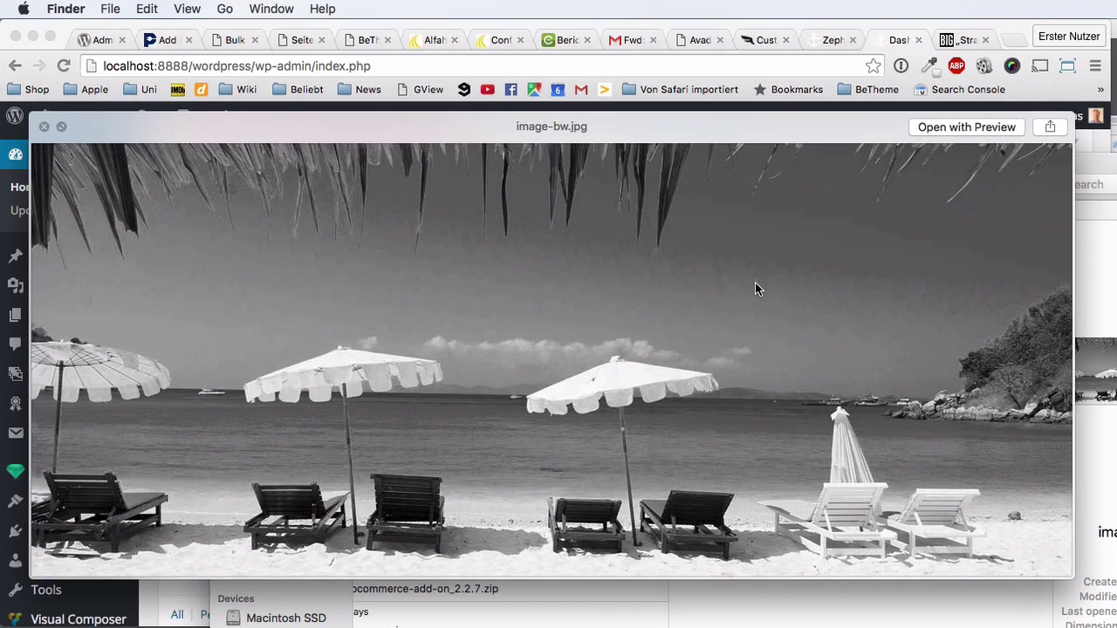
{"action": "key", "text": "space"}
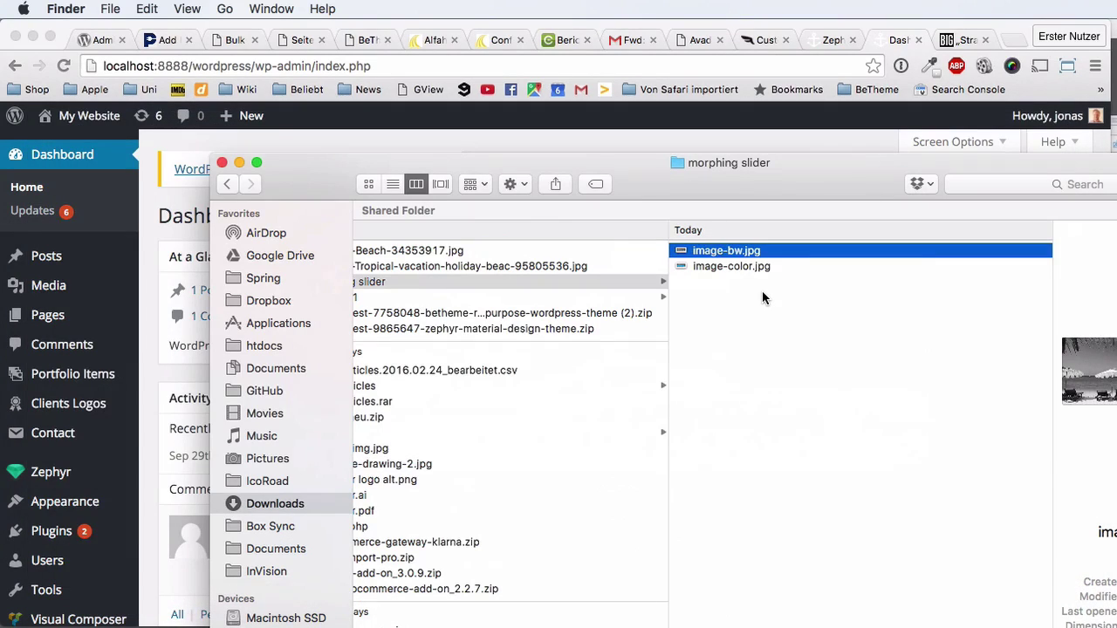
Alternate between the previews of image-bw.jpg and image-color.jpg to compare the two versions.
{"action": "key", "text": "Down"}
{"action": "key", "text": "Up"}
{"action": "key", "text": "Down"}
{"action": "key", "text": "Up"}
{"action": "left_click_drag", "start_coordinate": [815, 183], "coordinate": [889, 302]}
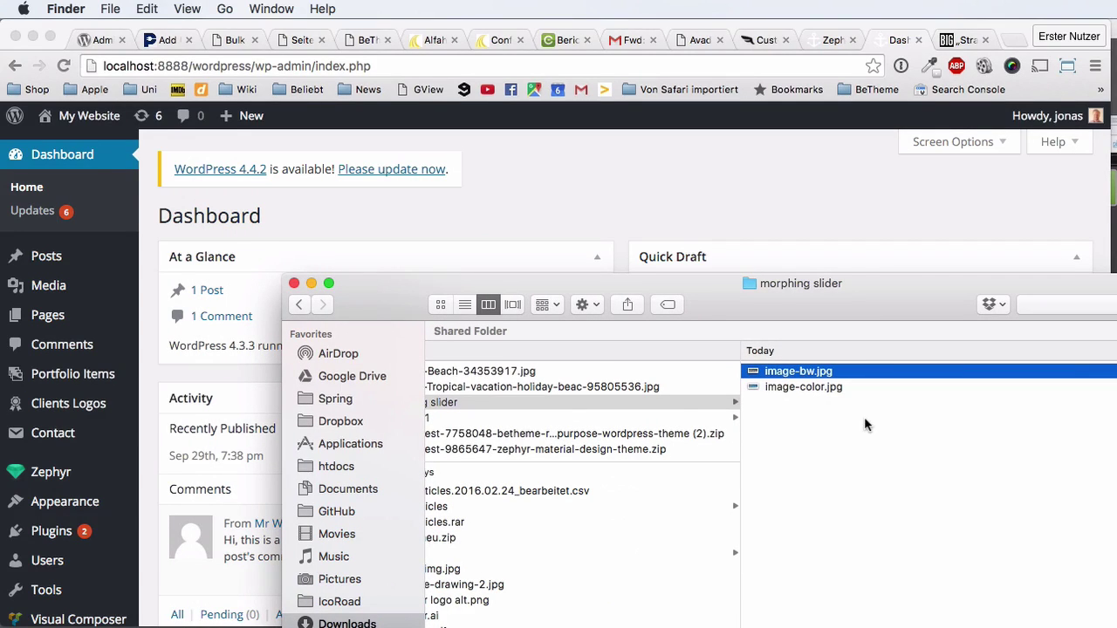
{"action": "key", "text": "space"}
{"action": "key", "text": "Down"}
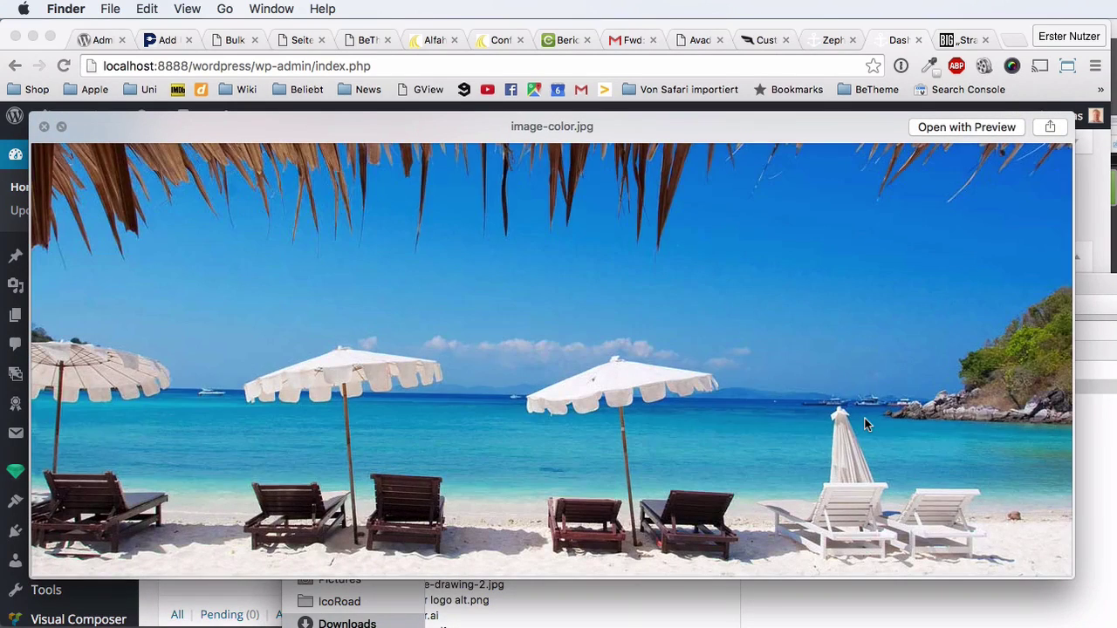
{"action": "key", "text": "Up"}
{"action": "key", "text": "Down"}
{"action": "key", "text": "Up"}
{"action": "key", "text": "Down"}
{"action": "key", "text": "space"}
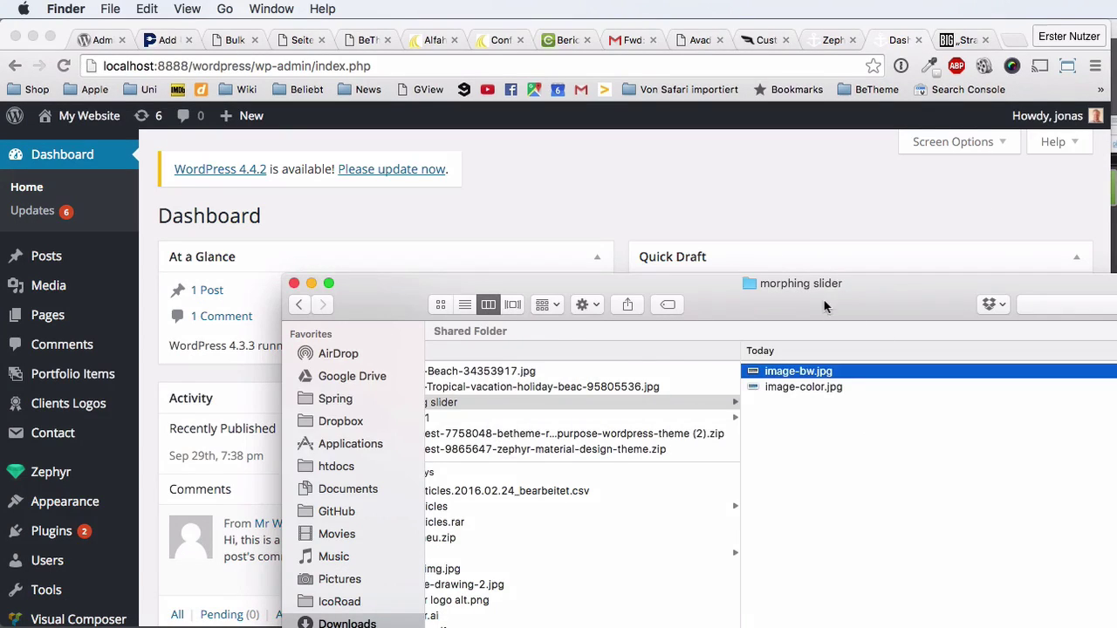
Switch back to Chrome and open the Revolution Slider overview in the WordPress admin.
{"action": "key", "text": "super+Tab"}
{"action": "right_click", "coordinate": [763, 204]}
{"action": "left_click", "coordinate": [599, 206]}
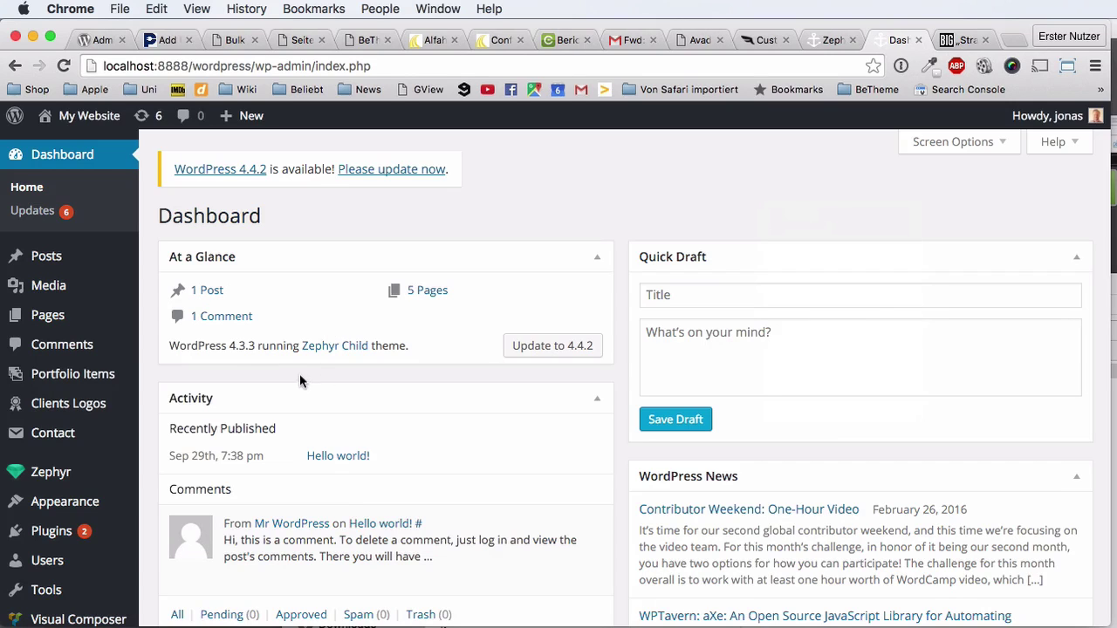
{"action": "scroll", "coordinate": [155, 404], "scroll_direction": "down", "scroll_amount": 3}
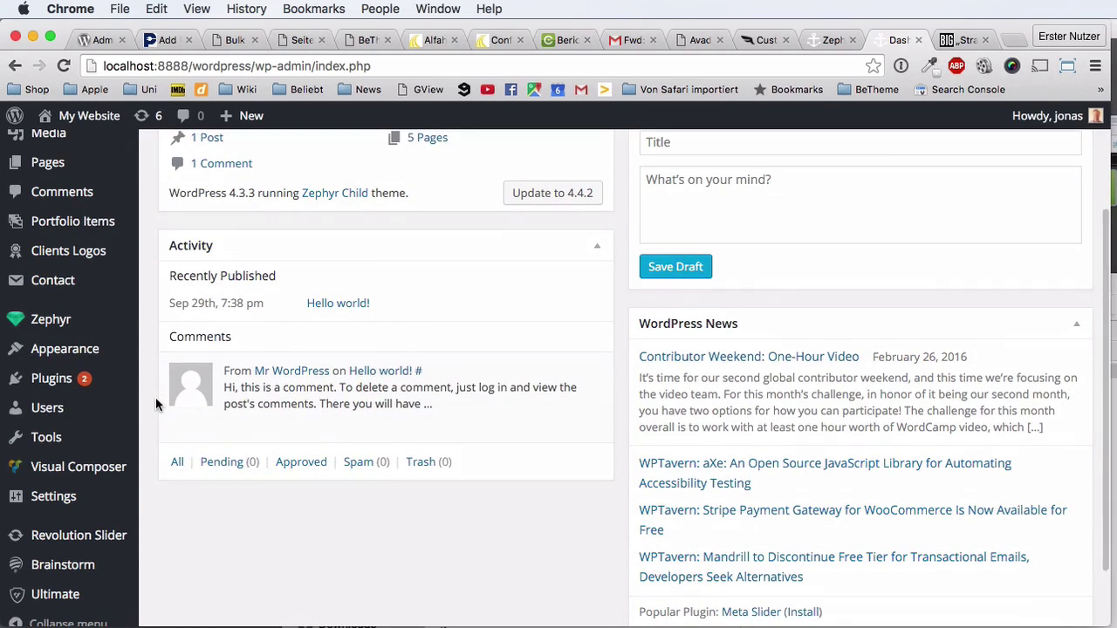
{"action": "scroll", "coordinate": [154, 398], "scroll_direction": "down", "scroll_amount": 2}
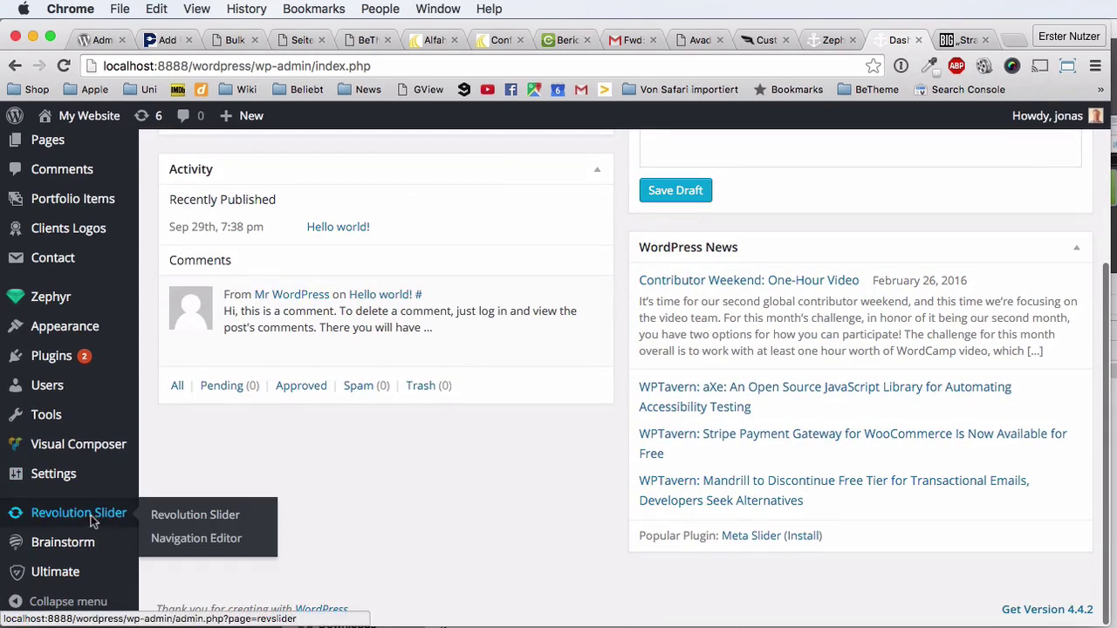
{"action": "left_click", "coordinate": [93, 519]}
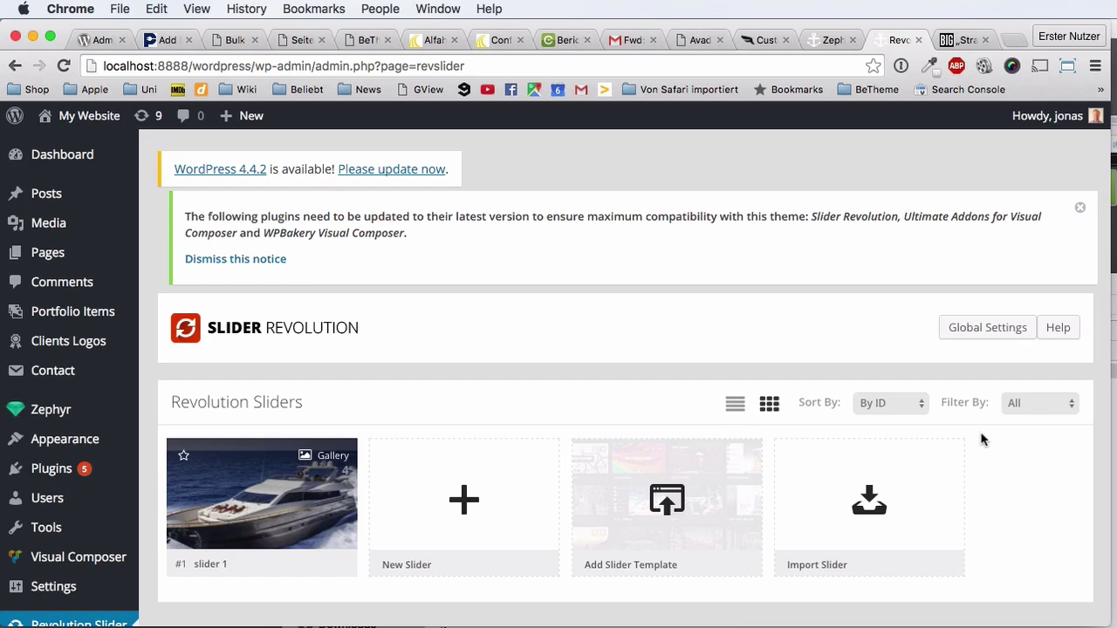
Start a new slider from the Revolution Sliders overview.
{"action": "scroll", "coordinate": [981, 439], "scroll_direction": "down", "scroll_amount": 3}
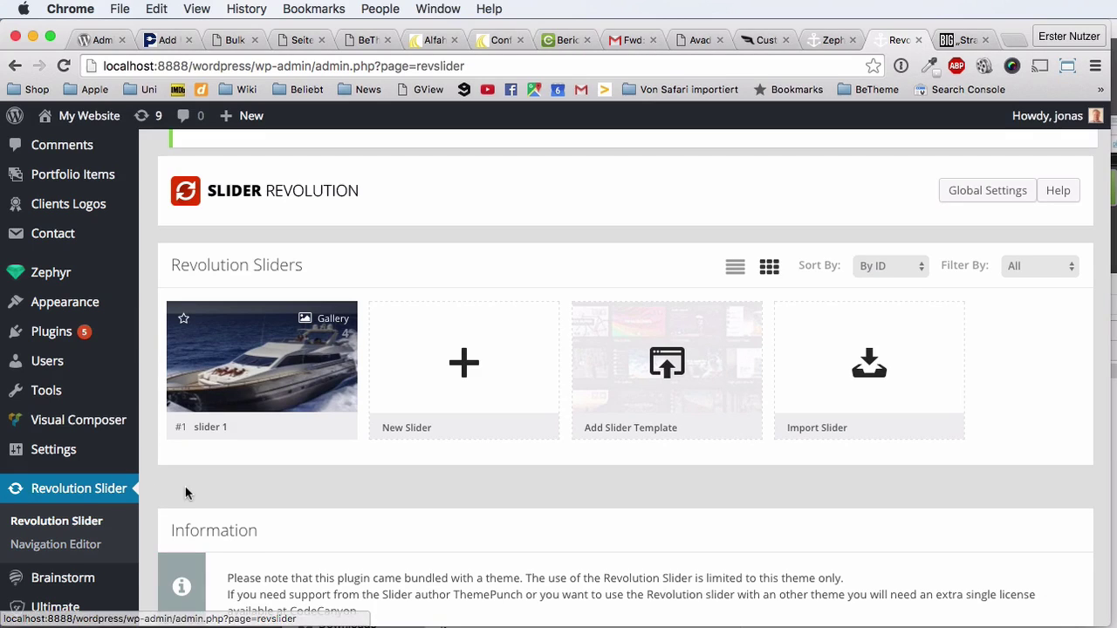
{"action": "scroll", "coordinate": [183, 494], "scroll_direction": "down", "scroll_amount": 1}
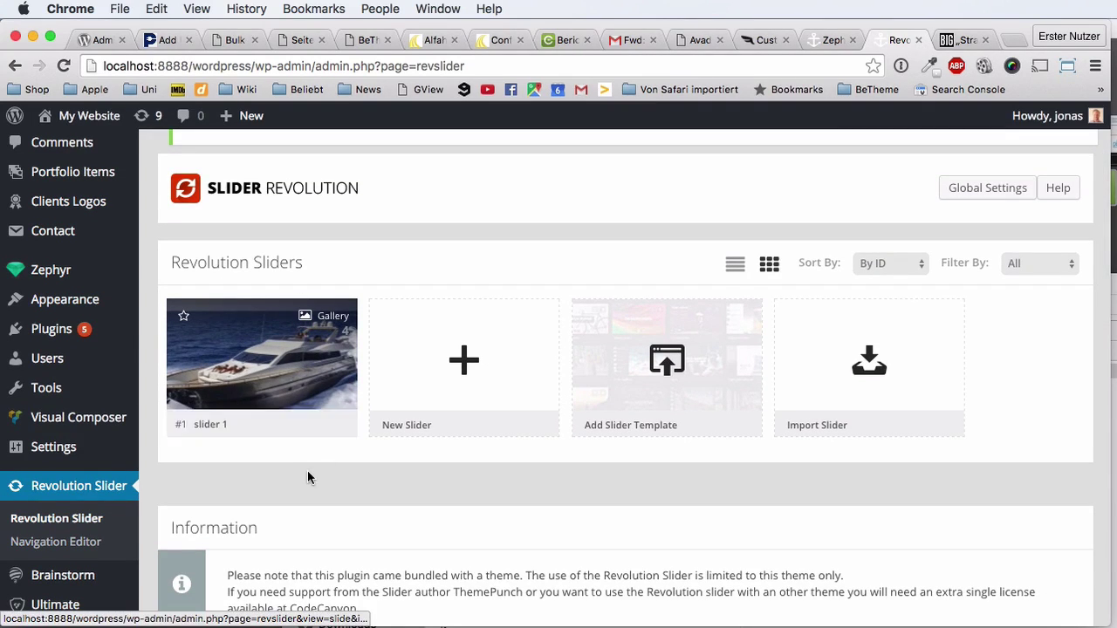
{"action": "scroll", "coordinate": [308, 474], "scroll_direction": "down", "scroll_amount": 1}
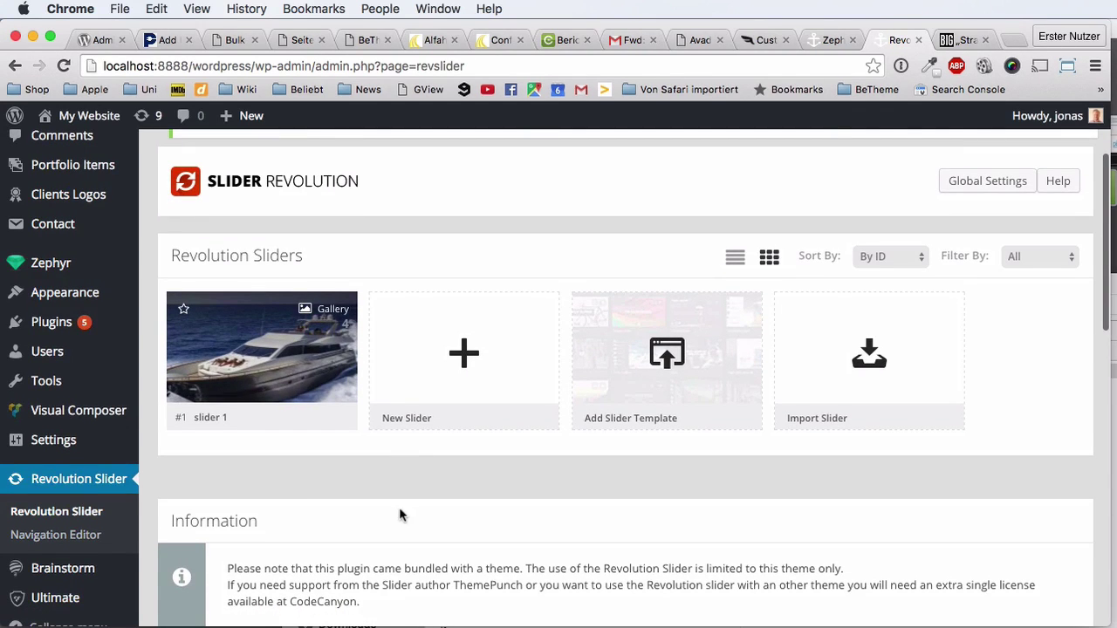
{"action": "scroll", "coordinate": [391, 498], "scroll_direction": "up", "scroll_amount": 1}
{"action": "scroll", "coordinate": [394, 504], "scroll_direction": "up", "scroll_amount": 1}
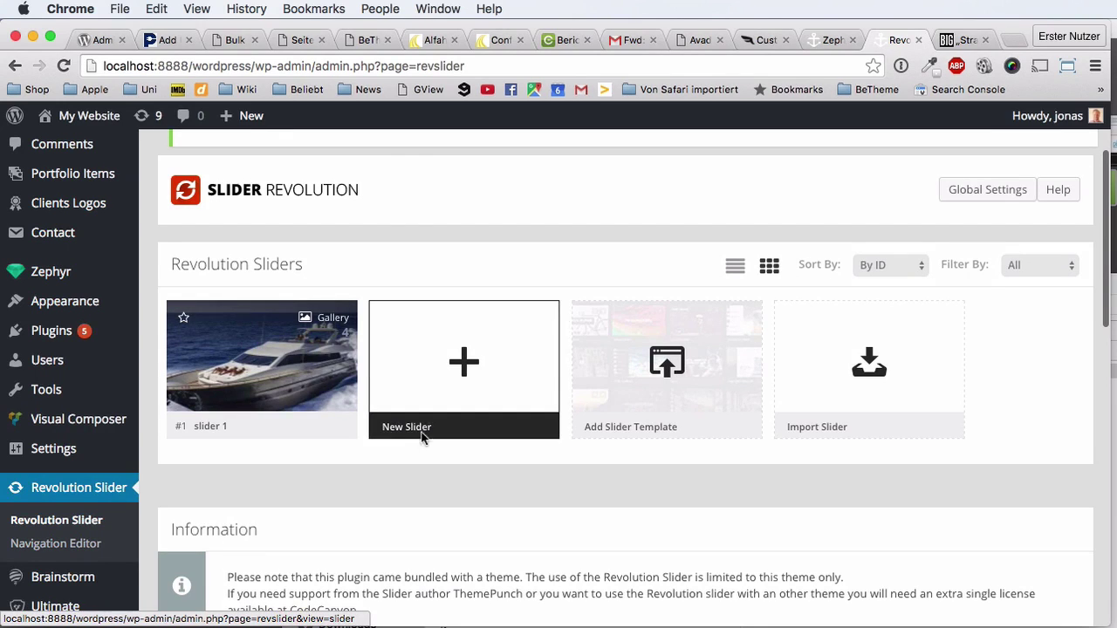
{"action": "left_click", "coordinate": [468, 365]}
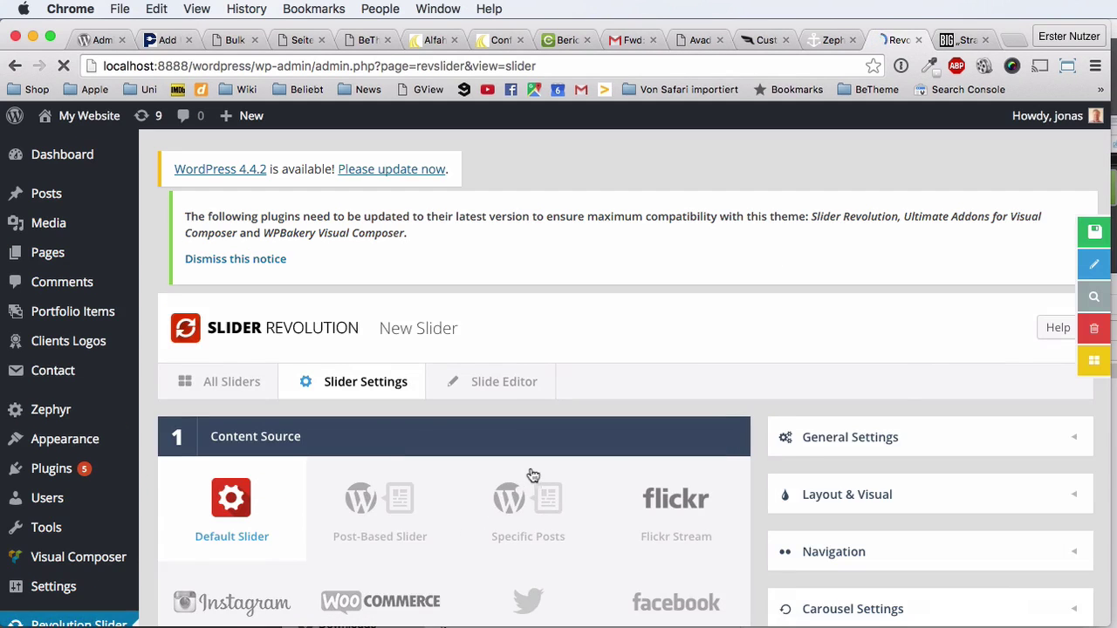
Enter "morph" as both the title and the alias of the new slider.
{"action": "scroll", "coordinate": [757, 445], "scroll_direction": "down", "scroll_amount": 6}
{"action": "scroll", "coordinate": [757, 445], "scroll_direction": "up", "scroll_amount": 3}
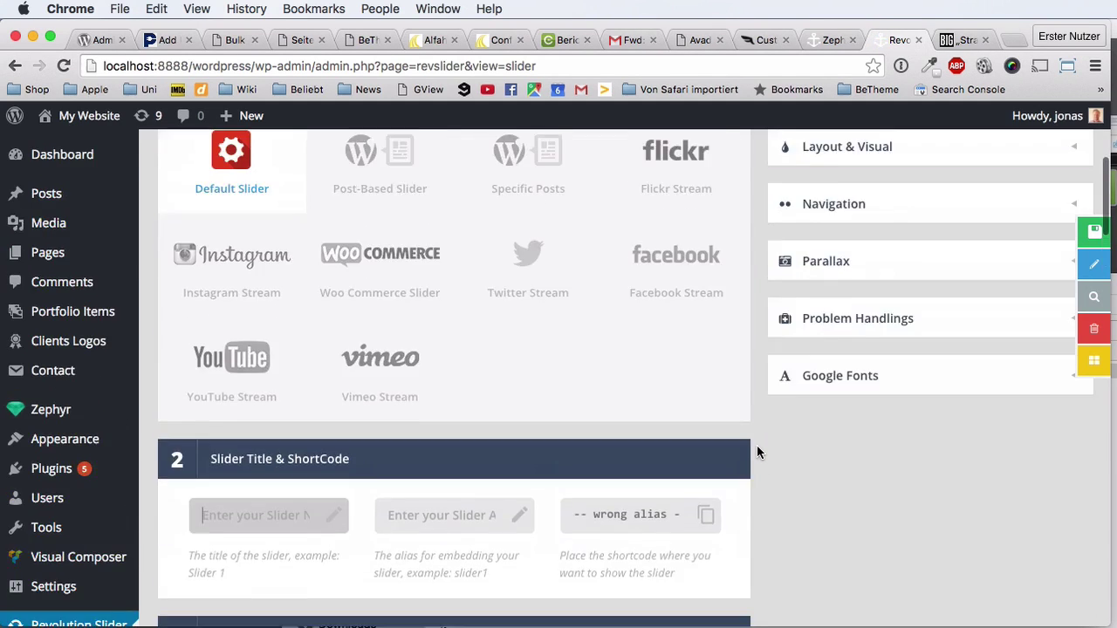
{"action": "scroll", "coordinate": [756, 451], "scroll_direction": "down", "scroll_amount": 3}
{"action": "scroll", "coordinate": [757, 451], "scroll_direction": "up", "scroll_amount": 5}
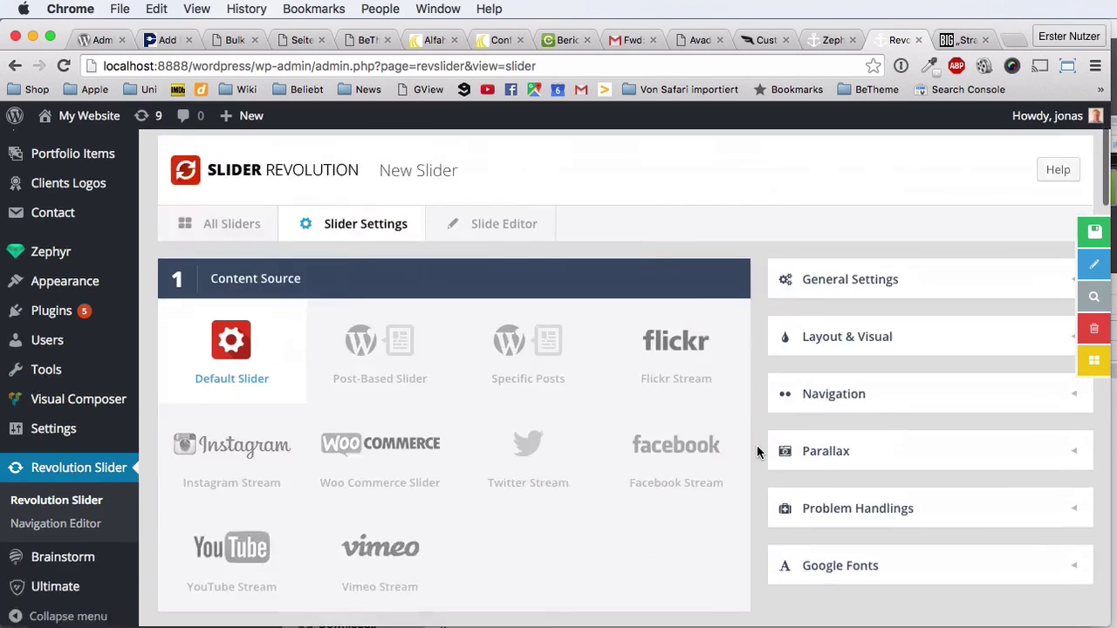
{"action": "scroll", "coordinate": [756, 451], "scroll_direction": "down", "scroll_amount": 3}
{"action": "scroll", "coordinate": [756, 447], "scroll_direction": "down", "scroll_amount": 2}
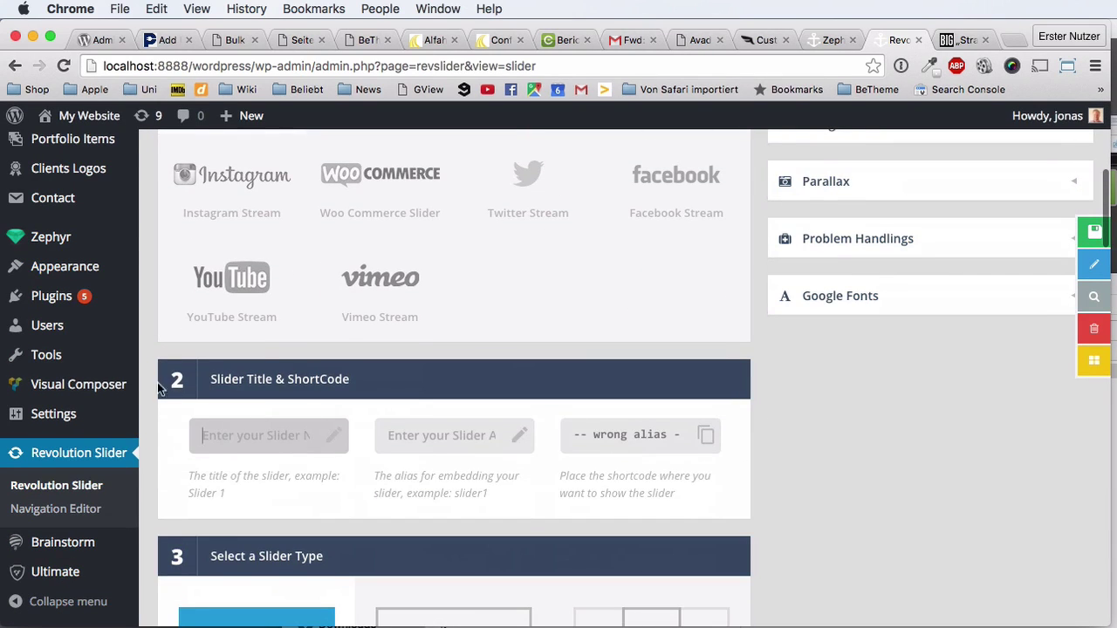
{"action": "left_click", "coordinate": [224, 433]}
{"action": "type", "text": "morp"}
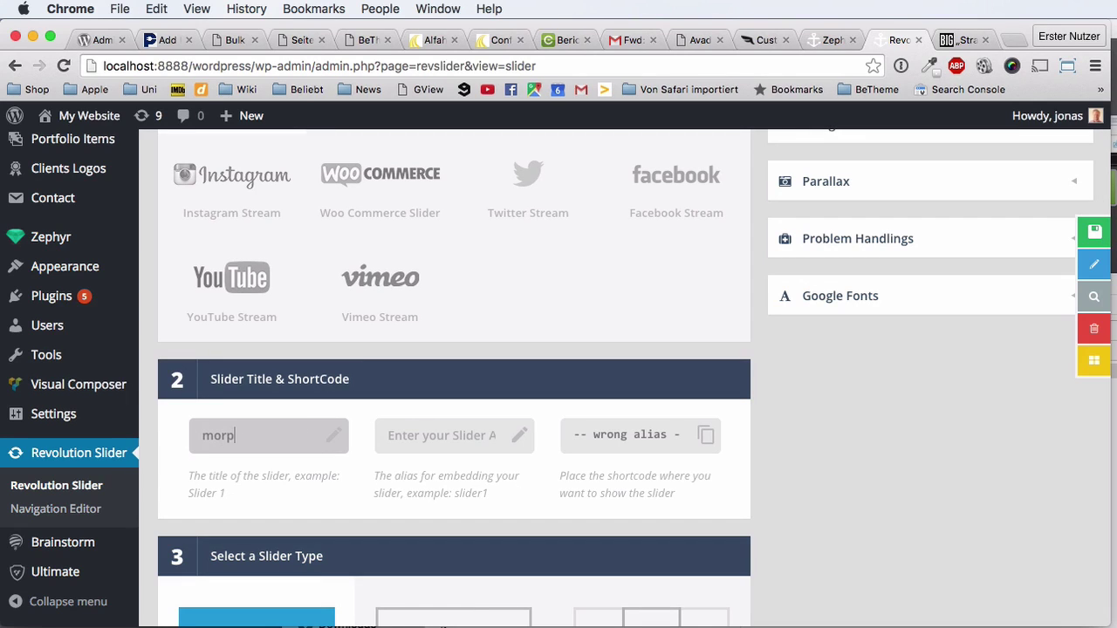
{"action": "type", "text": "hin"}
{"action": "key", "text": "BackSpace"}
{"action": "left_click", "coordinate": [454, 435]}
{"action": "type", "text": "morph"}
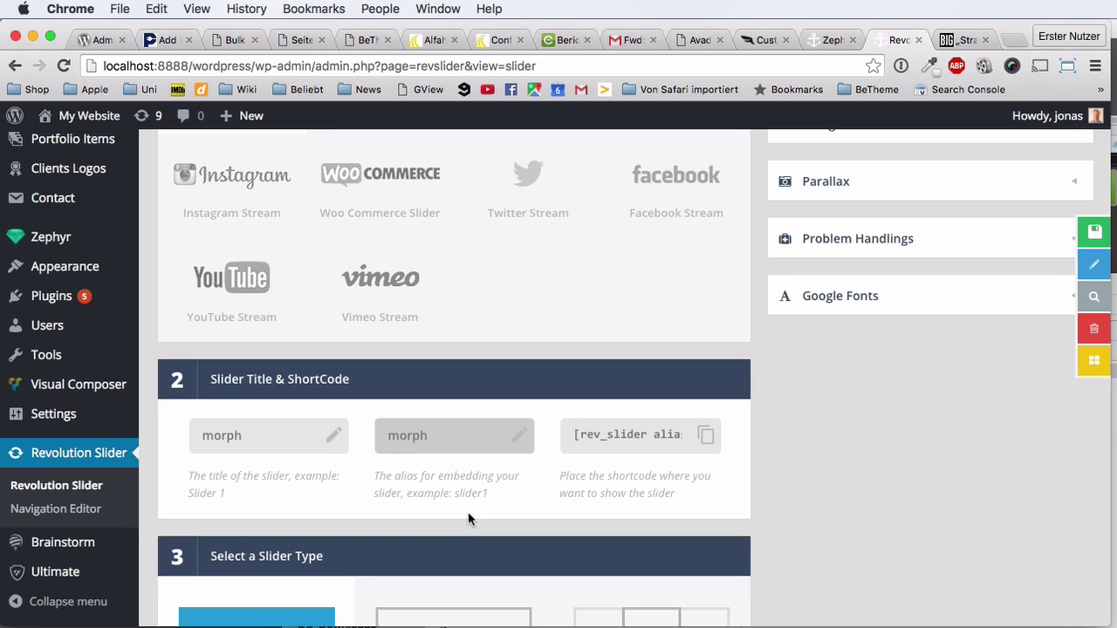
Save the settings of the new morph slider.
{"action": "left_click", "coordinate": [650, 445]}
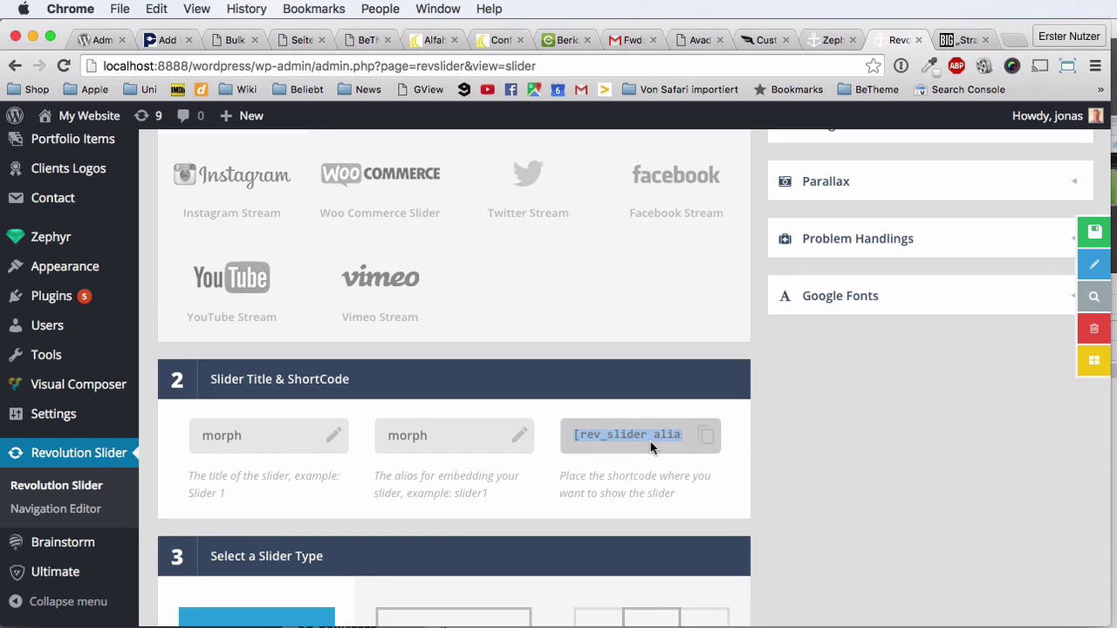
{"action": "right_click", "coordinate": [835, 438]}
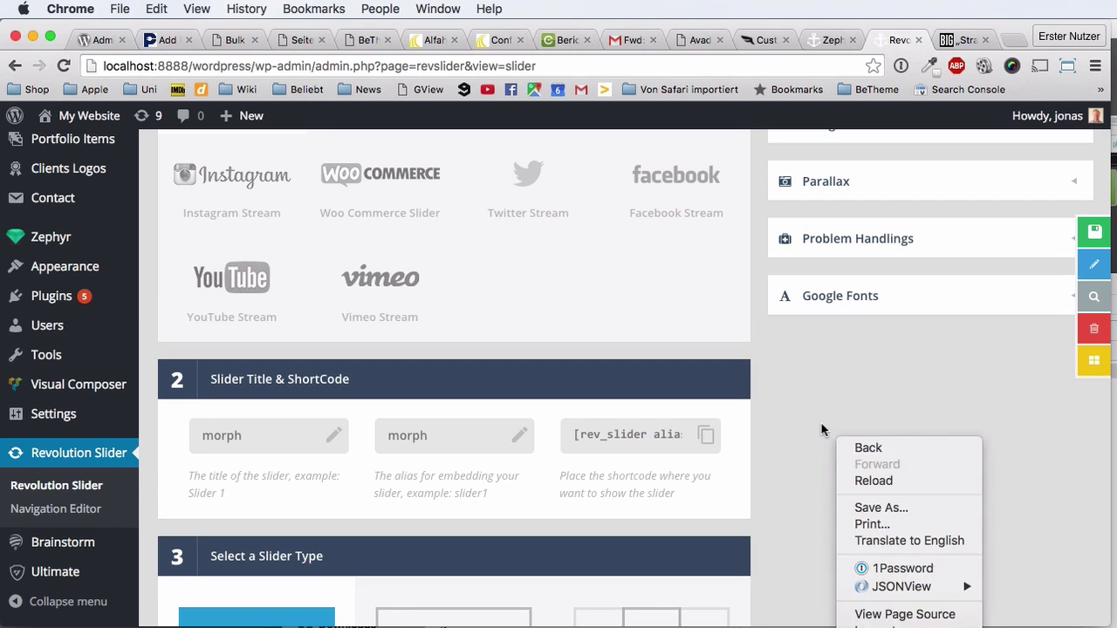
{"action": "left_click", "coordinate": [807, 418]}
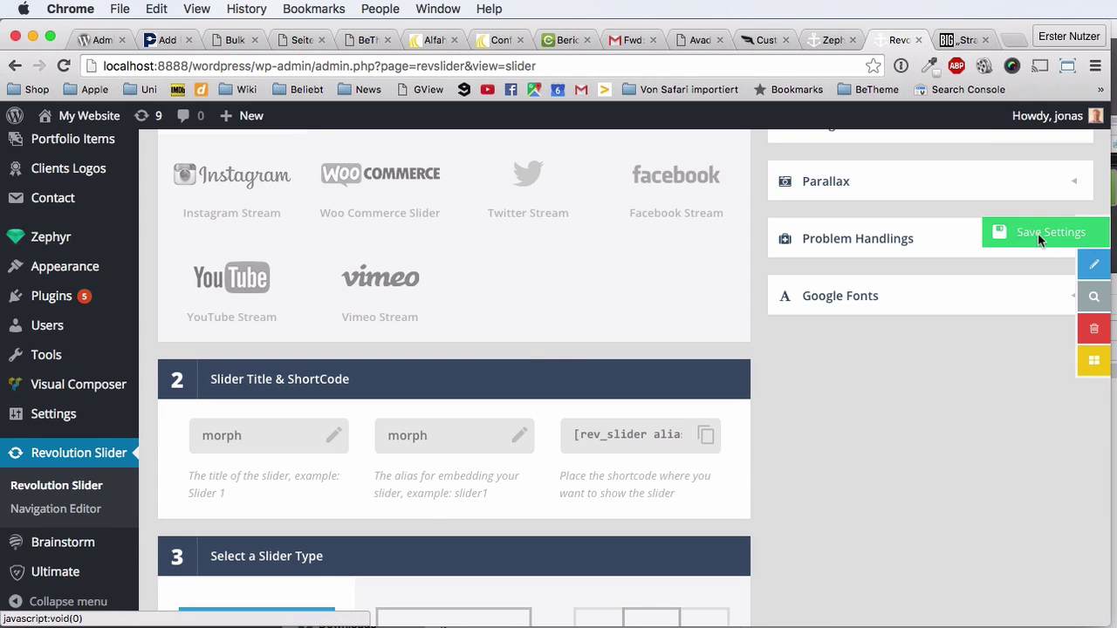
{"action": "left_click", "coordinate": [1043, 232]}
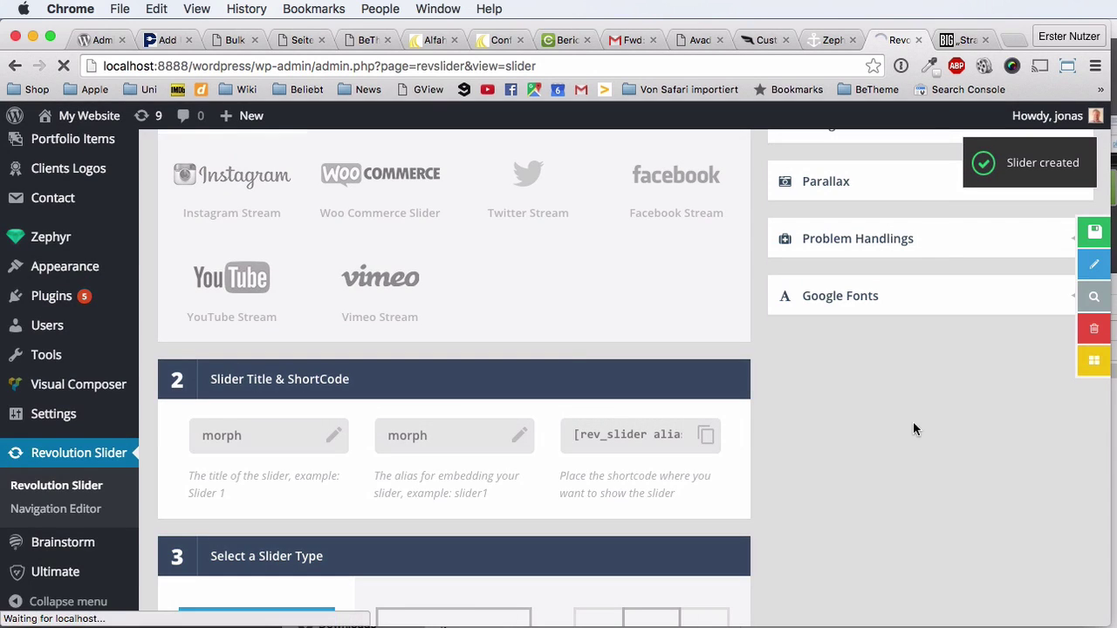
Open the morph slider's slide editor from the slider overview and look over the slide's main background source options.
{"action": "scroll", "coordinate": [777, 402], "scroll_direction": "down", "scroll_amount": 5}
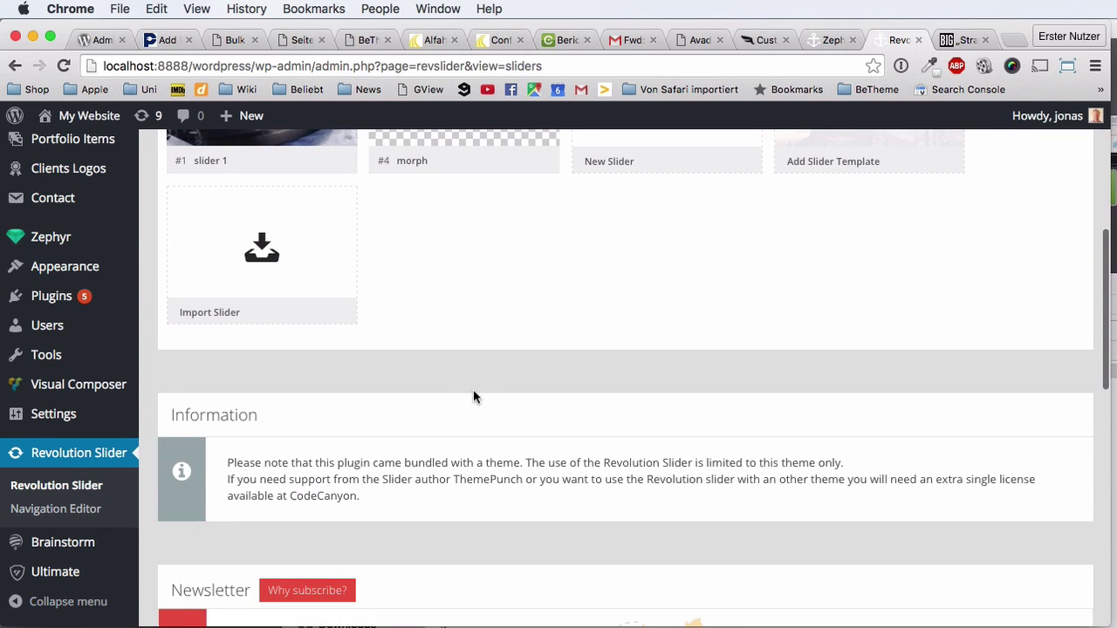
{"action": "scroll", "coordinate": [474, 398], "scroll_direction": "up", "scroll_amount": 1}
{"action": "scroll", "coordinate": [473, 397], "scroll_direction": "up", "scroll_amount": 5}
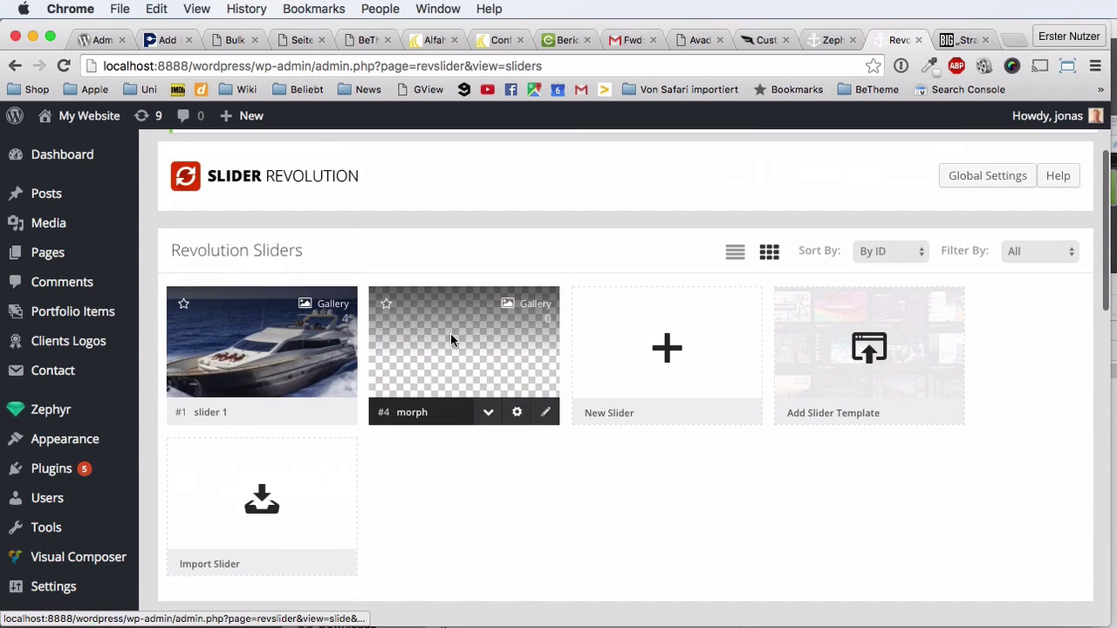
{"action": "left_click", "coordinate": [488, 412]}
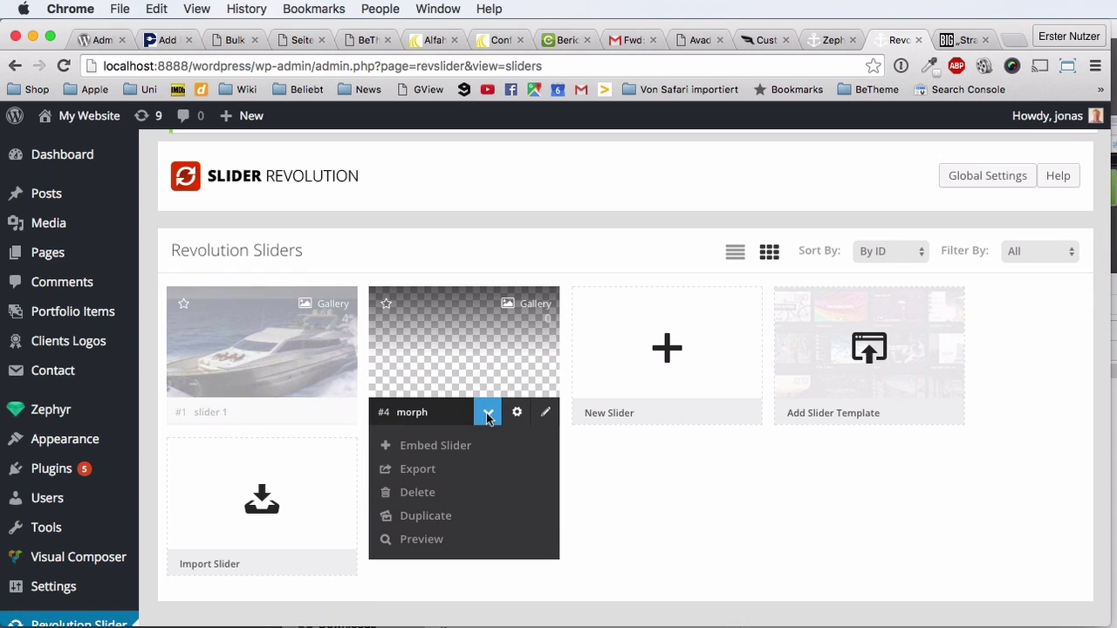
{"action": "left_click", "coordinate": [461, 355]}
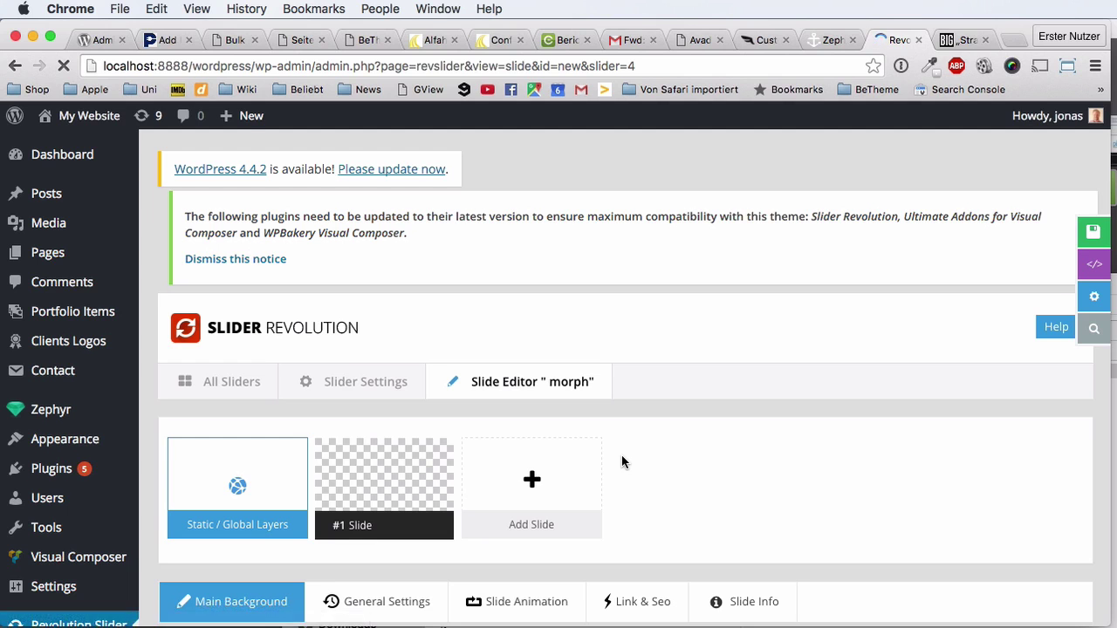
{"action": "scroll", "coordinate": [373, 425], "scroll_direction": "down", "scroll_amount": 5}
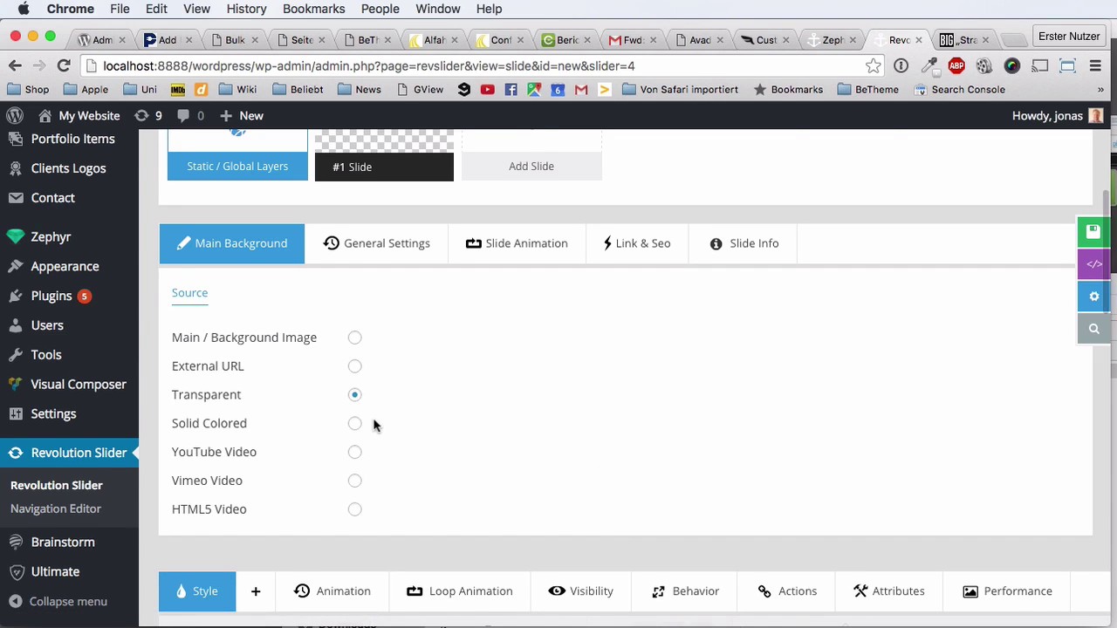
{"action": "scroll", "coordinate": [373, 425], "scroll_direction": "up", "scroll_amount": 2}
{"action": "scroll", "coordinate": [301, 306], "scroll_direction": "up", "scroll_amount": 3}
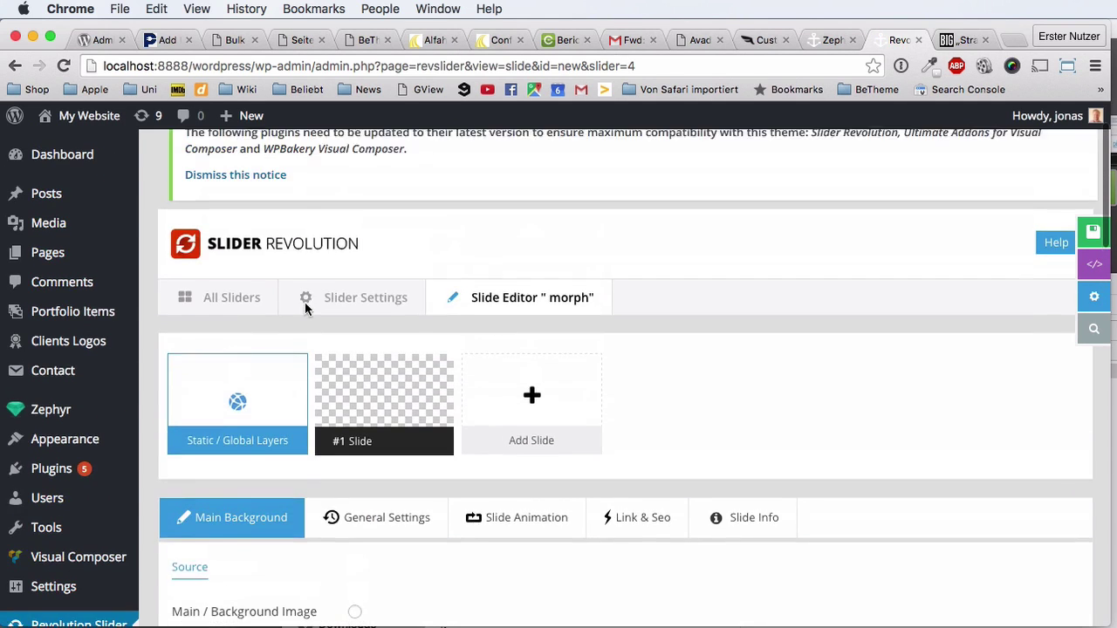
{"action": "scroll", "coordinate": [305, 301], "scroll_direction": "up", "scroll_amount": 1}
Copy the embed shortcode of the morph slider from its slider settings.
{"action": "left_click", "coordinate": [301, 365]}
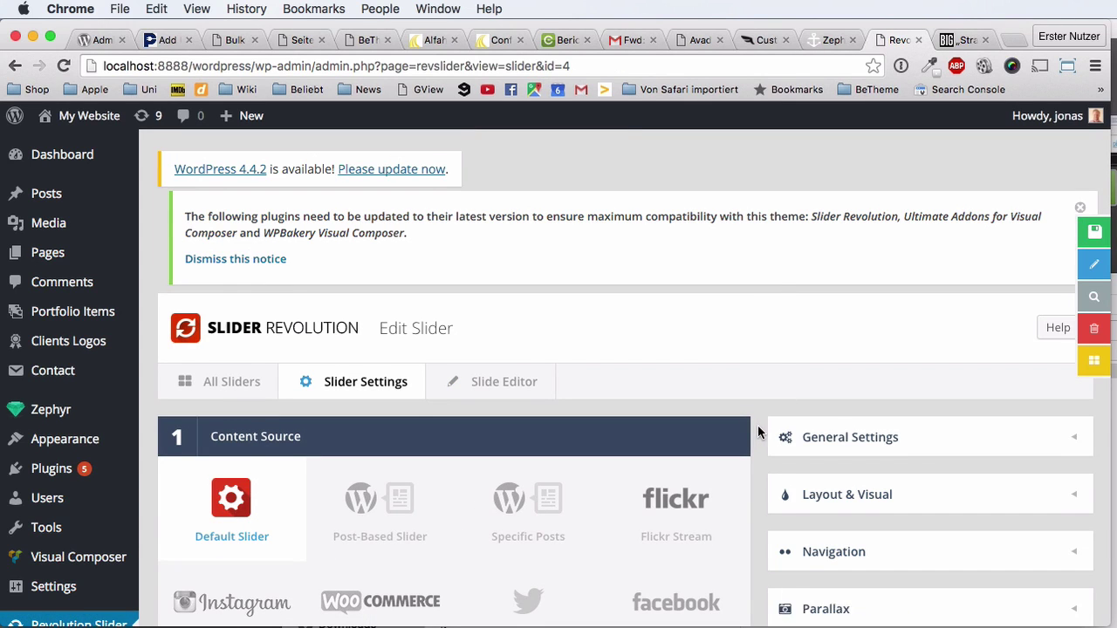
{"action": "scroll", "coordinate": [758, 432], "scroll_direction": "down", "scroll_amount": 3}
{"action": "scroll", "coordinate": [758, 432], "scroll_direction": "down", "scroll_amount": 3}
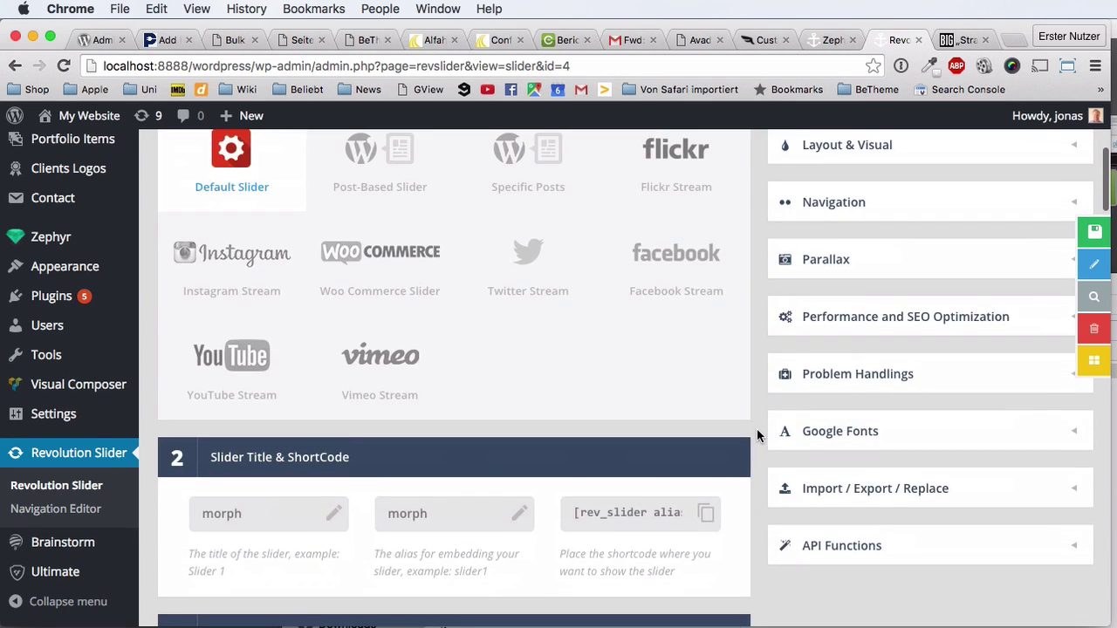
{"action": "scroll", "coordinate": [757, 428], "scroll_direction": "down", "scroll_amount": 2}
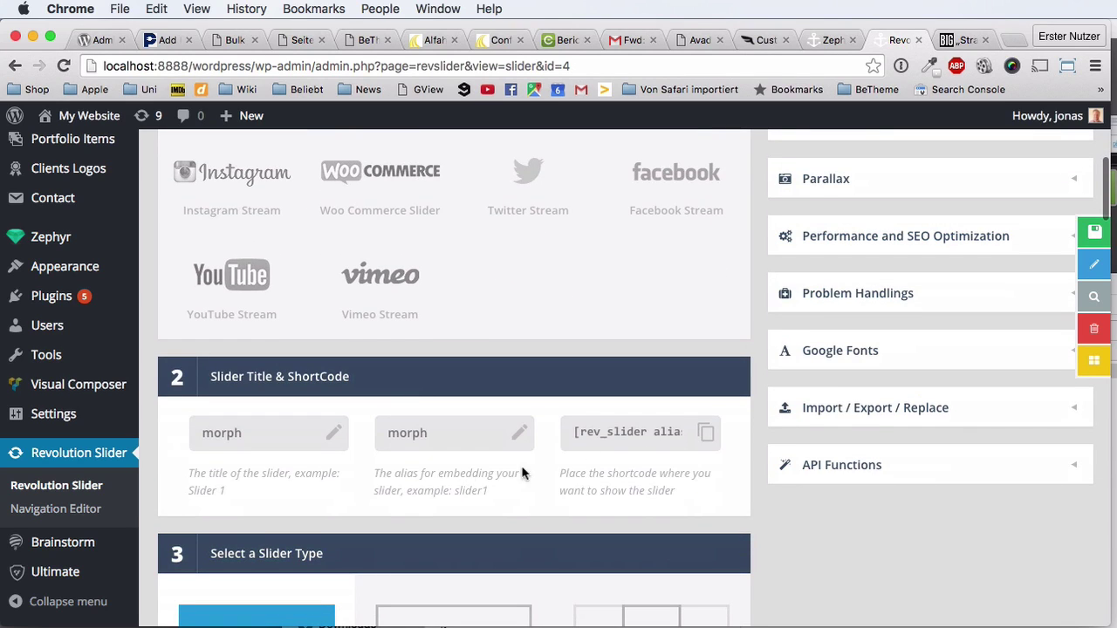
{"action": "left_click", "coordinate": [622, 437]}
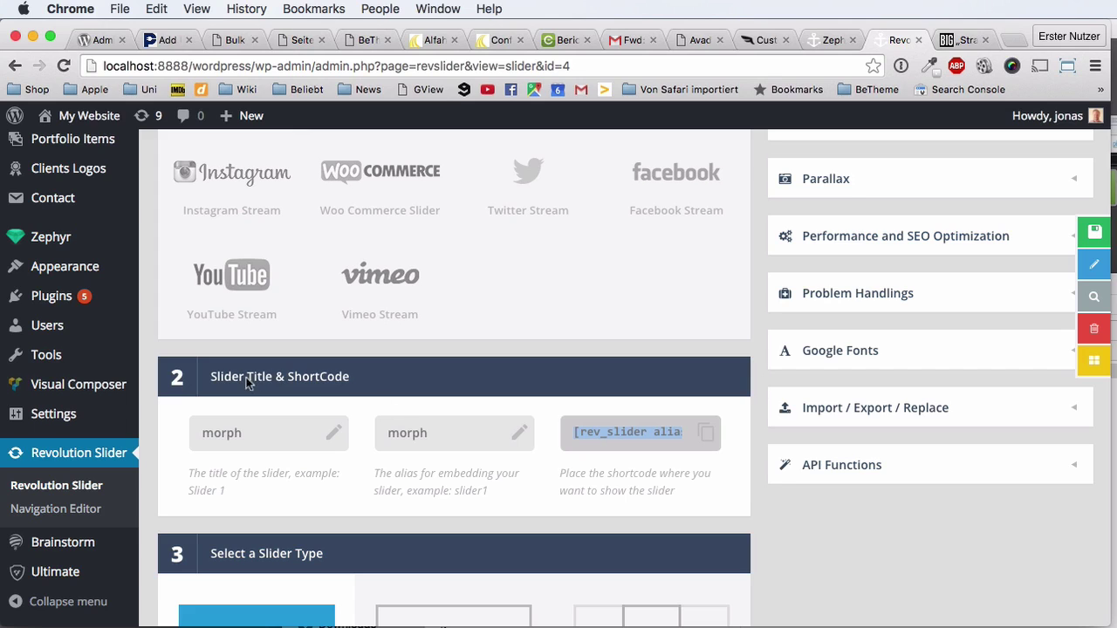
{"action": "left_click", "coordinate": [709, 441]}
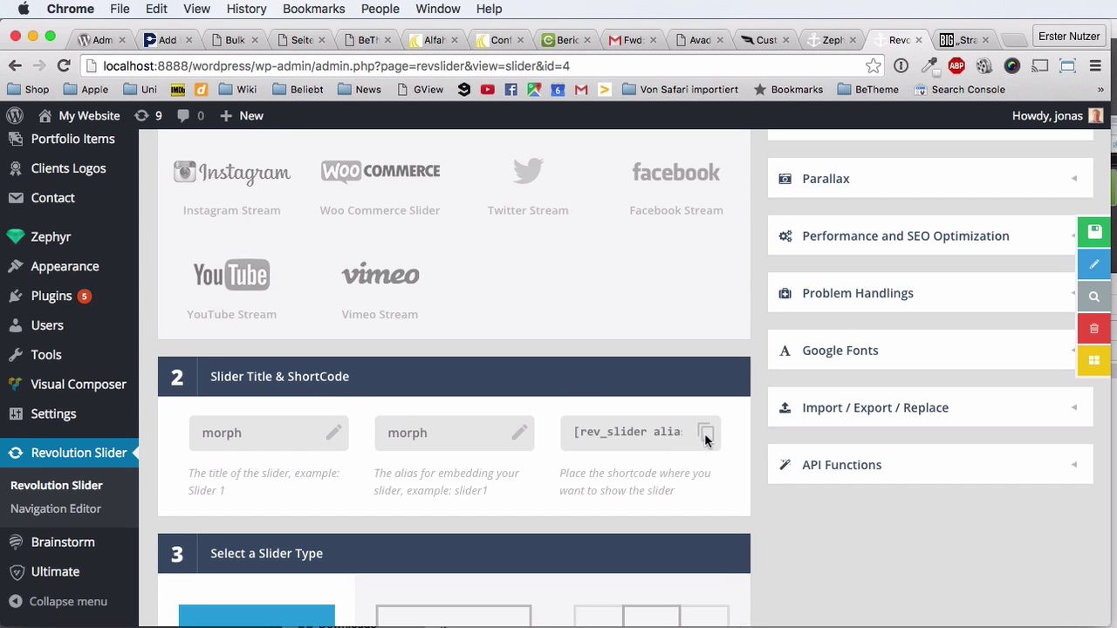
{"action": "left_click", "coordinate": [650, 435]}
{"action": "right_click", "coordinate": [650, 435]}
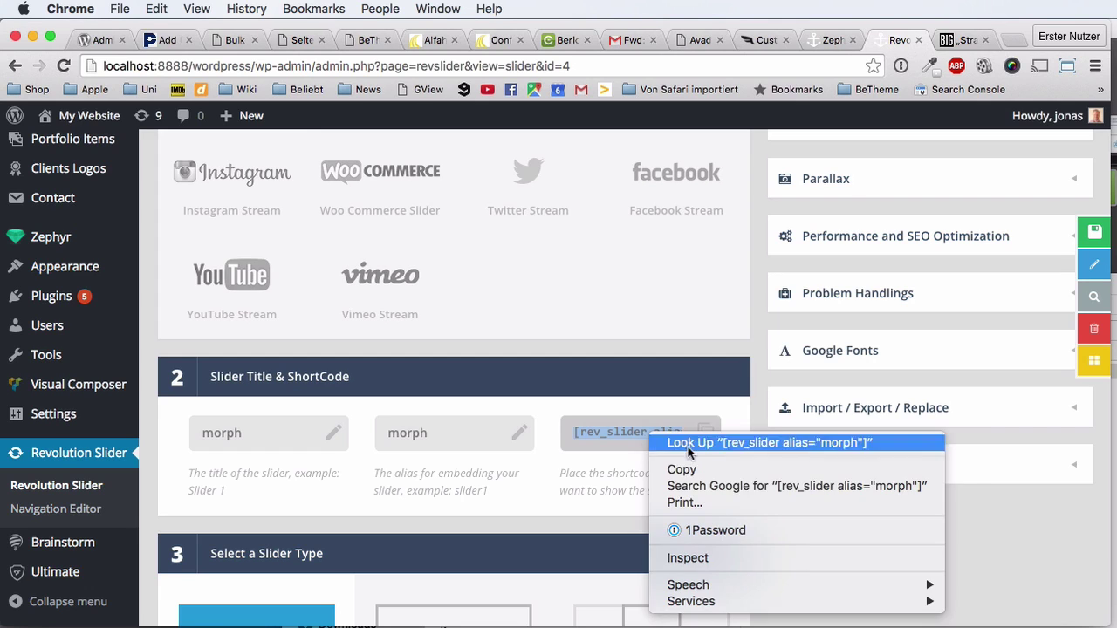
{"action": "left_click", "coordinate": [684, 471]}
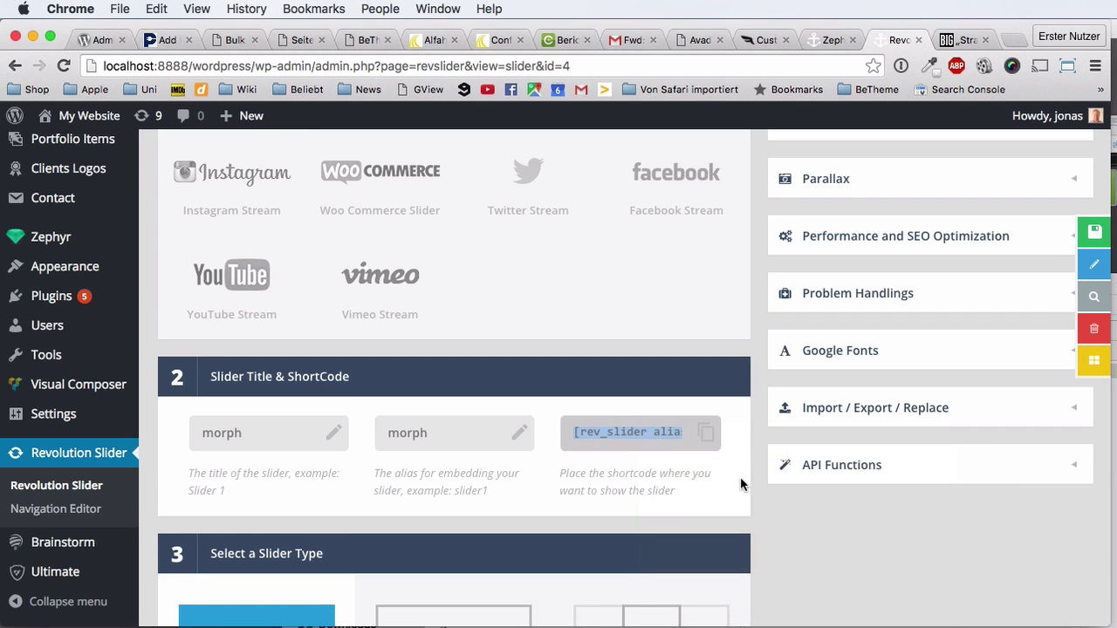
Open the existing "My Slider" page for editing from the WordPress pages list in the other browser tab.
{"action": "left_click", "coordinate": [816, 43]}
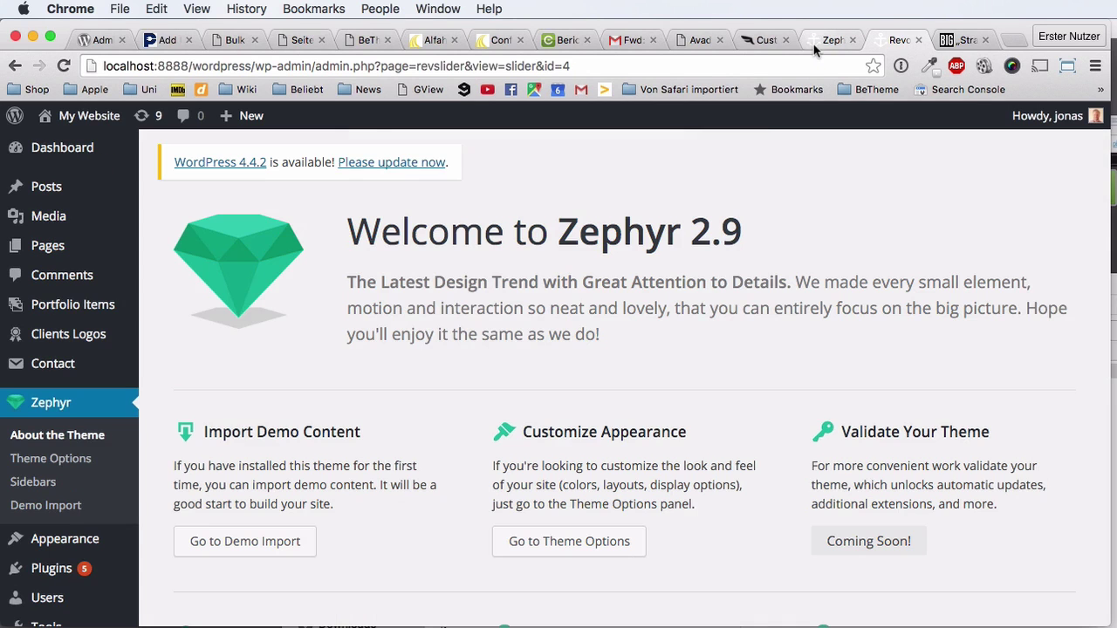
{"action": "left_click", "coordinate": [51, 248]}
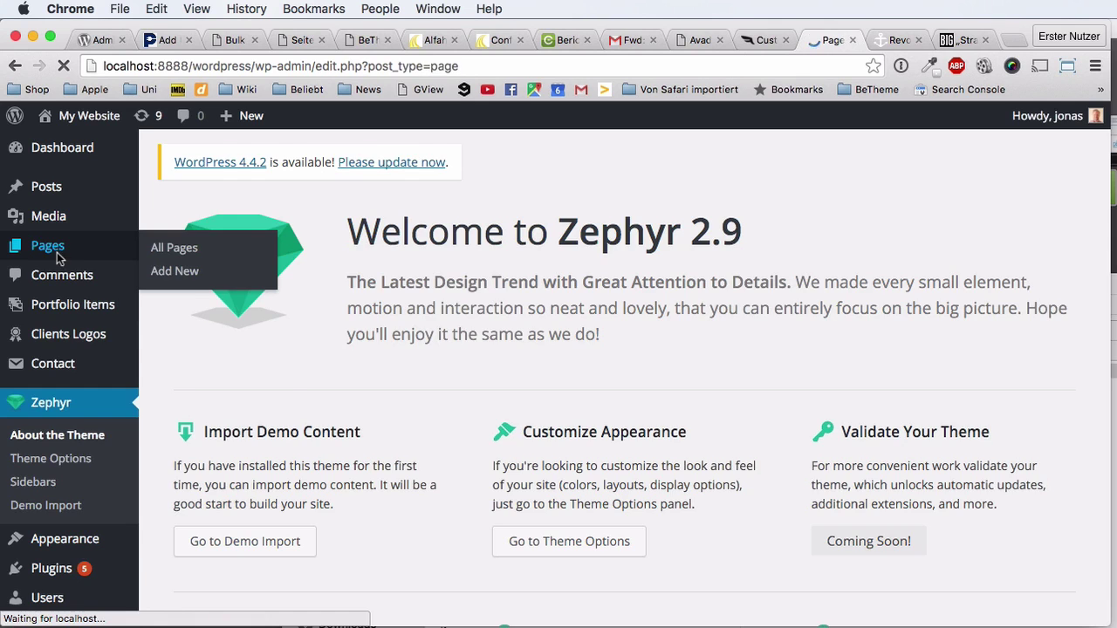
{"action": "scroll", "coordinate": [382, 366], "scroll_direction": "down", "scroll_amount": 1}
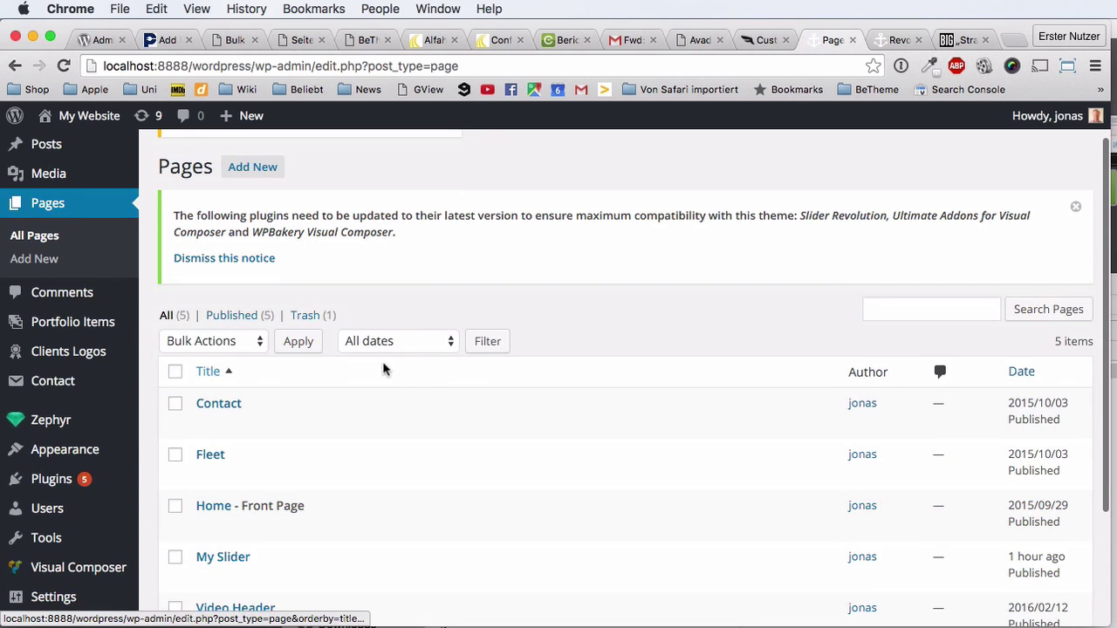
{"action": "scroll", "coordinate": [347, 468], "scroll_direction": "down", "scroll_amount": 2}
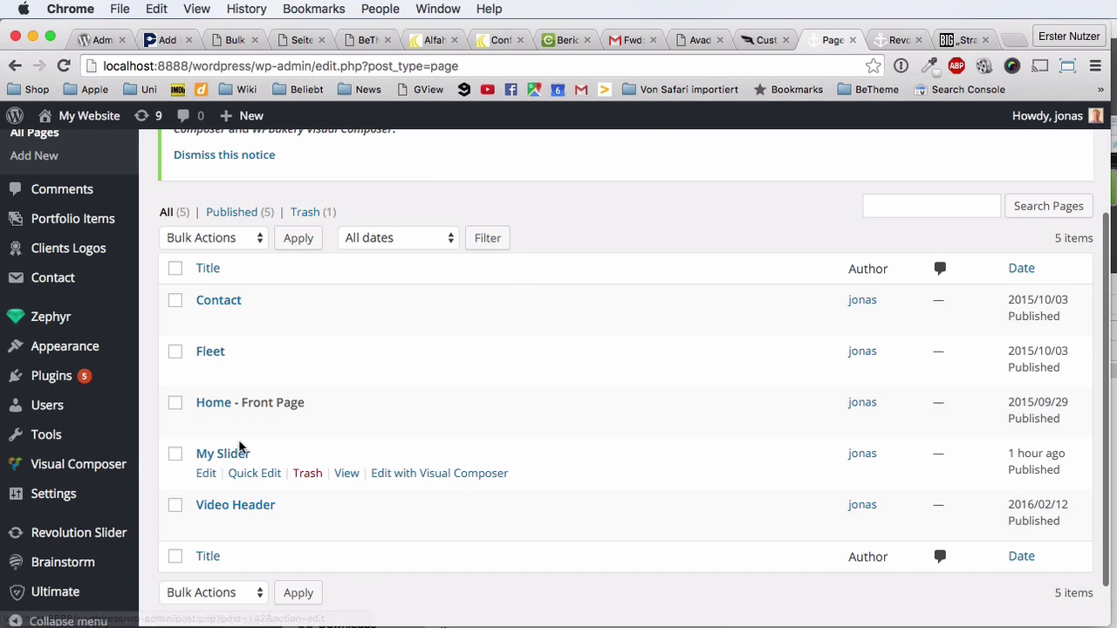
{"action": "left_click", "coordinate": [210, 475]}
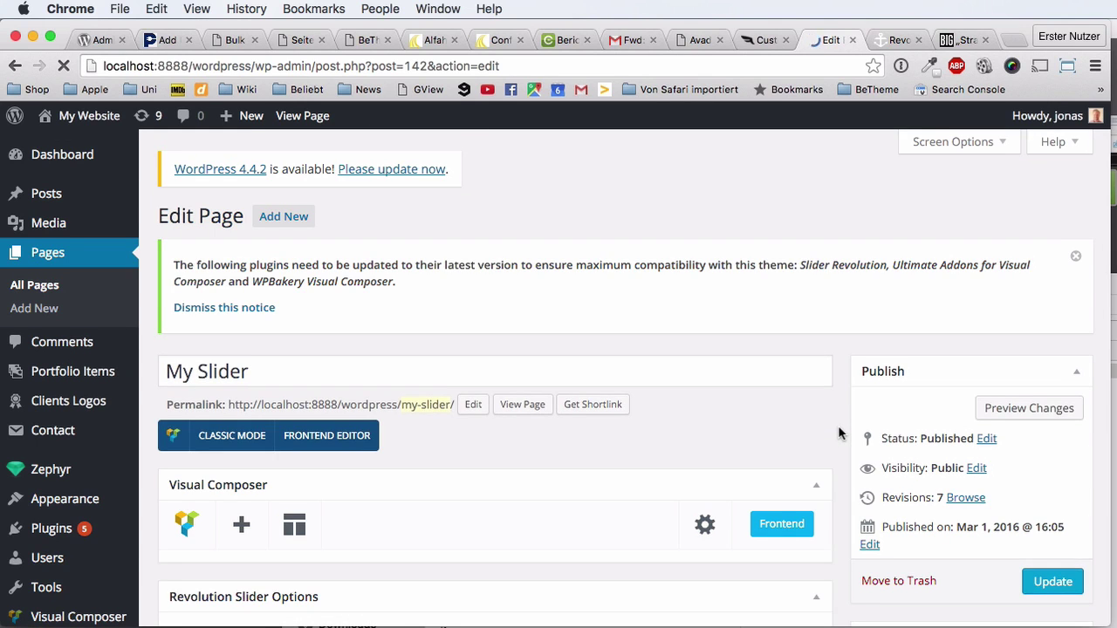
View the page's raw shortcode content in classic mode and return to the Visual Composer backend editor.
{"action": "scroll", "coordinate": [837, 434], "scroll_direction": "down", "scroll_amount": 3}
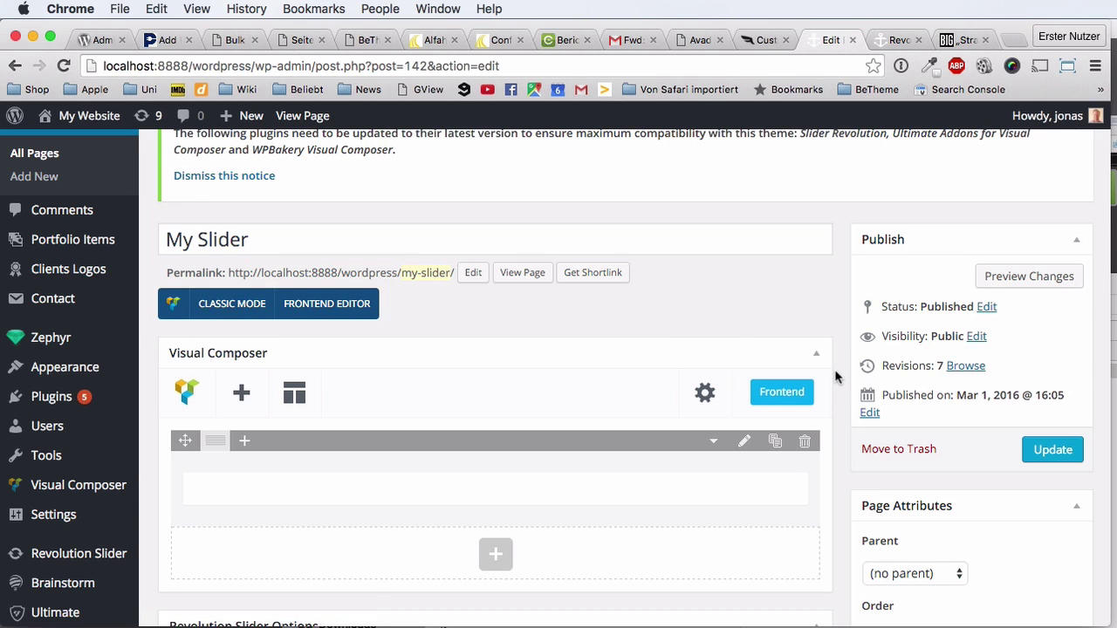
{"action": "scroll", "coordinate": [836, 384], "scroll_direction": "down", "scroll_amount": 2}
{"action": "scroll", "coordinate": [836, 384], "scroll_direction": "up", "scroll_amount": 1}
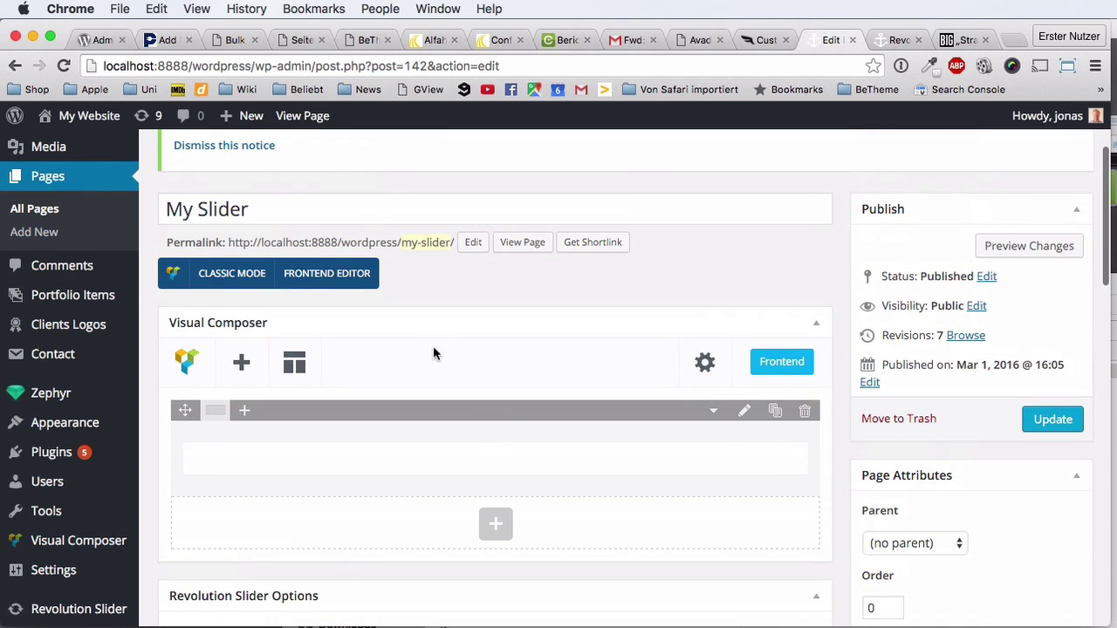
{"action": "left_click", "coordinate": [233, 274]}
{"action": "scroll", "coordinate": [513, 469], "scroll_direction": "down", "scroll_amount": 3}
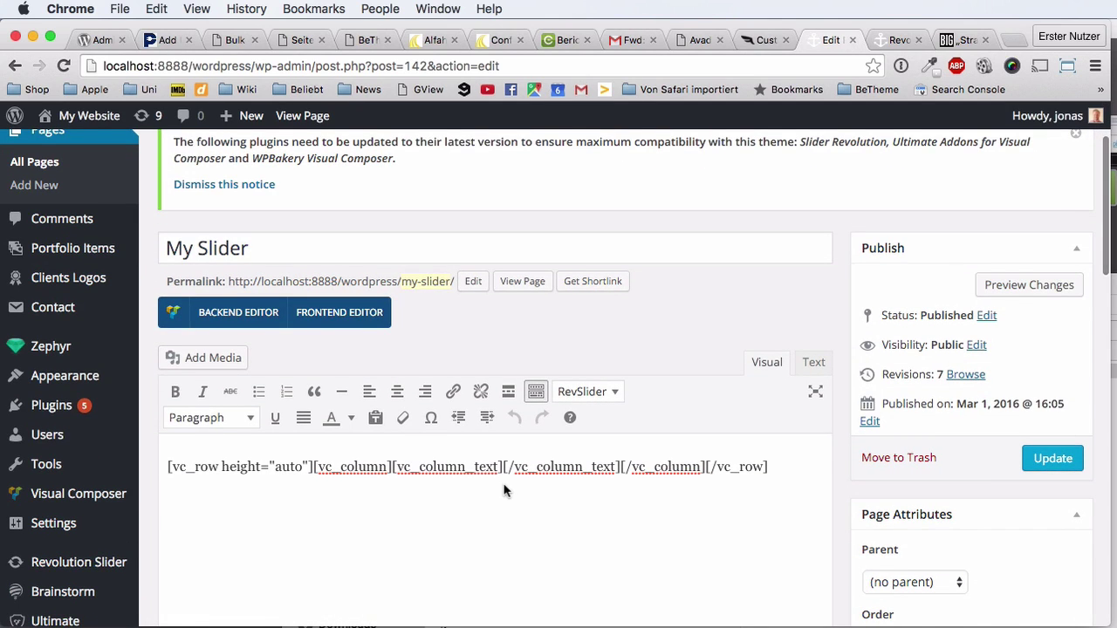
{"action": "scroll", "coordinate": [523, 502], "scroll_direction": "down", "scroll_amount": 2}
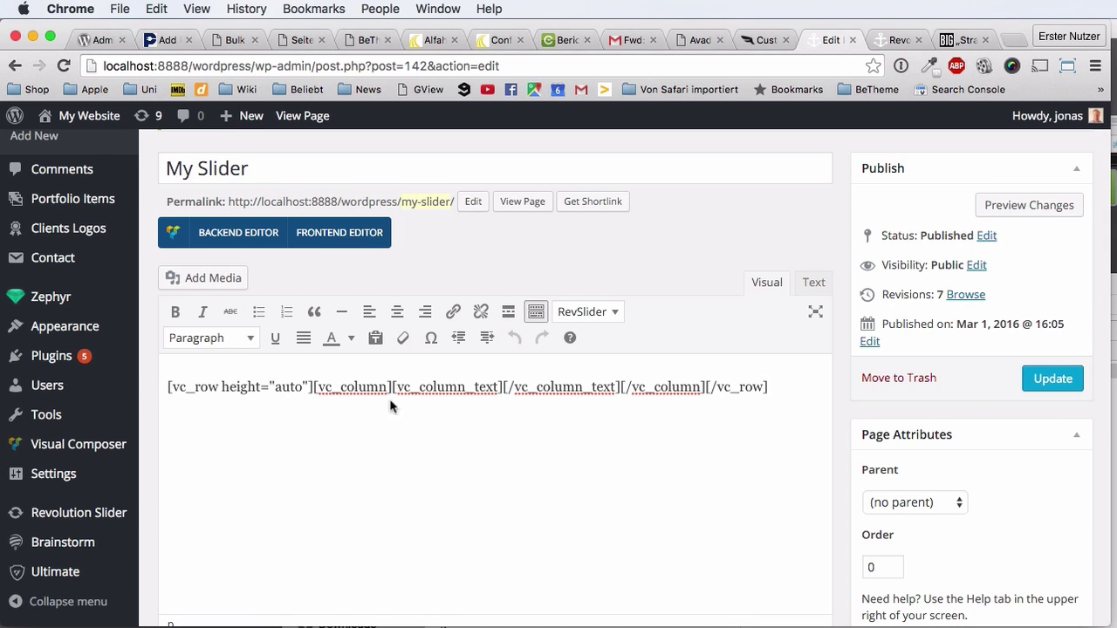
{"action": "left_click", "coordinate": [253, 235]}
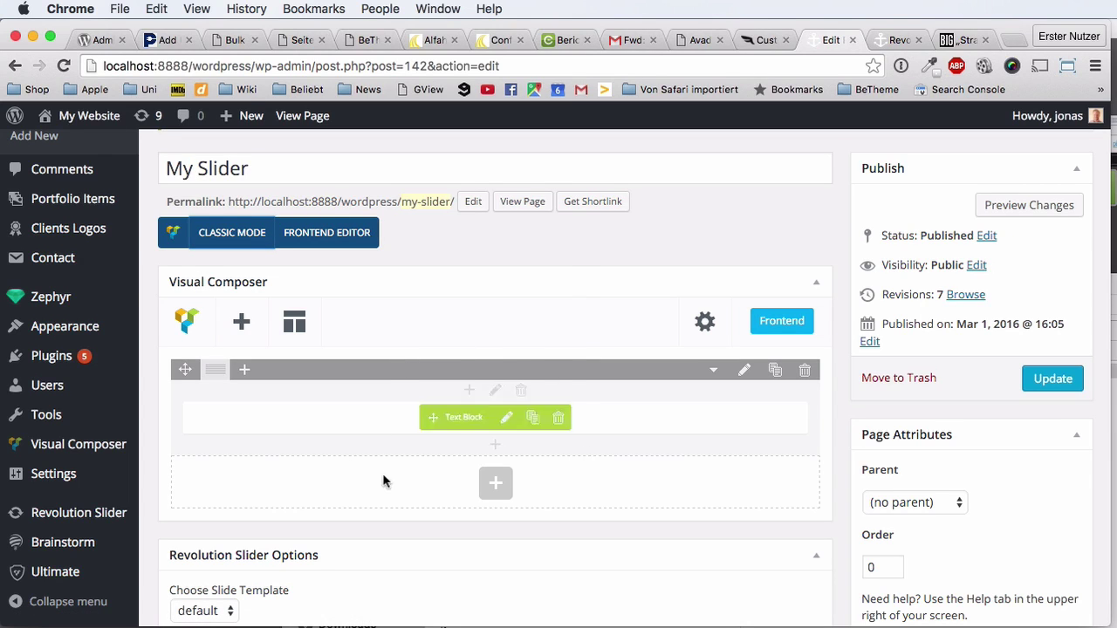
Insert the shortcode [rev_slider alias="morph"] into the page's text block and save the block's changes.
{"action": "mouse_move", "coordinate": [441, 434]}
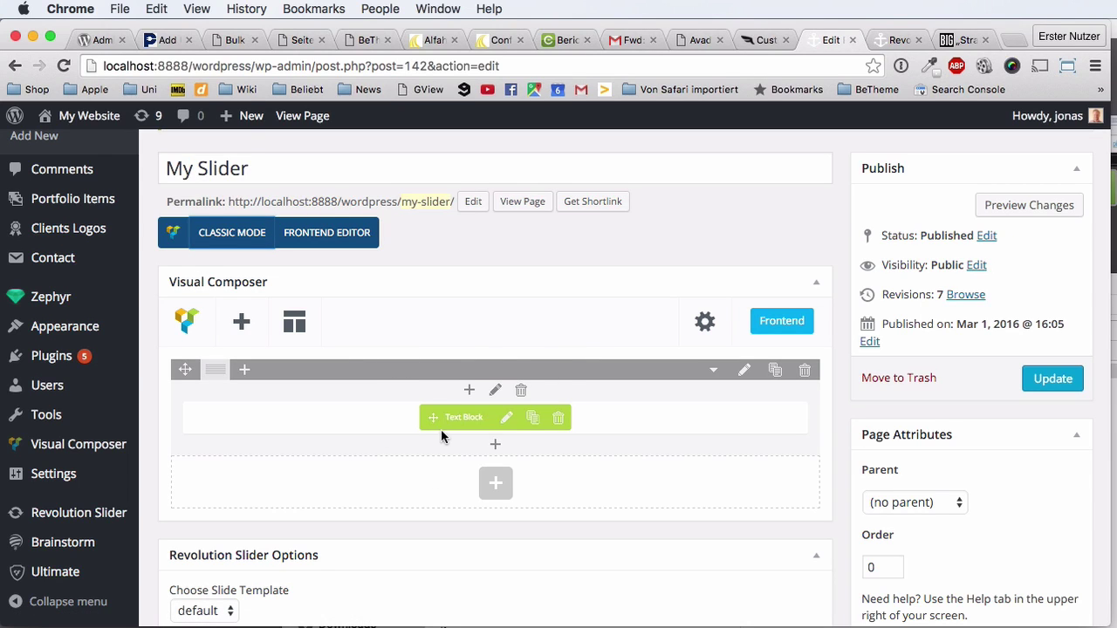
{"action": "left_click", "coordinate": [506, 418]}
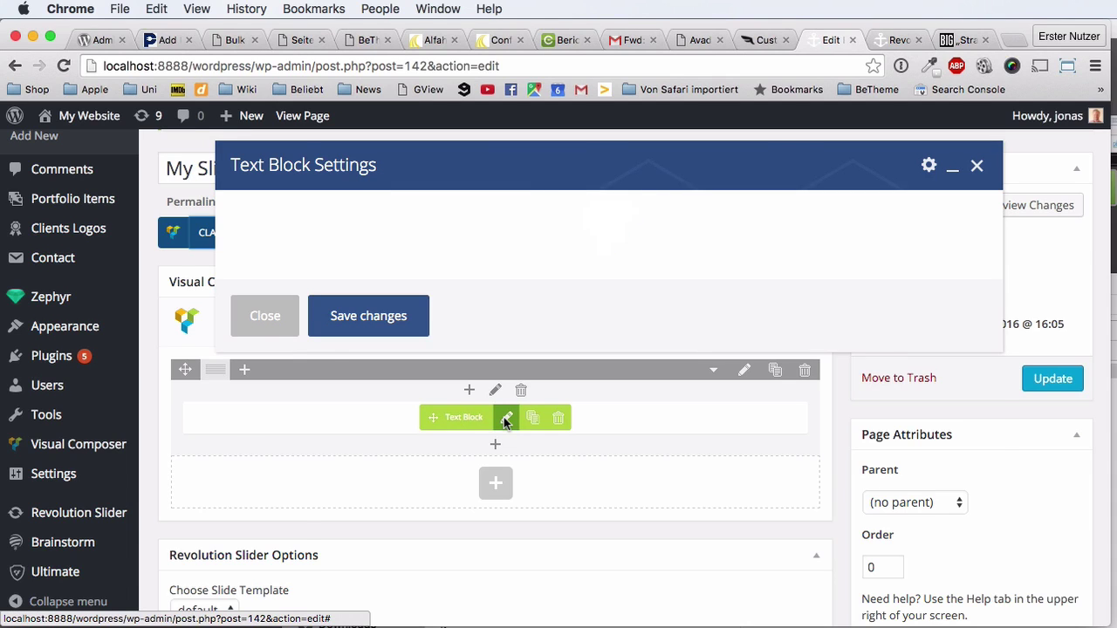
{"action": "type", "text": "[rev_slider alias=\"morph\"]"}
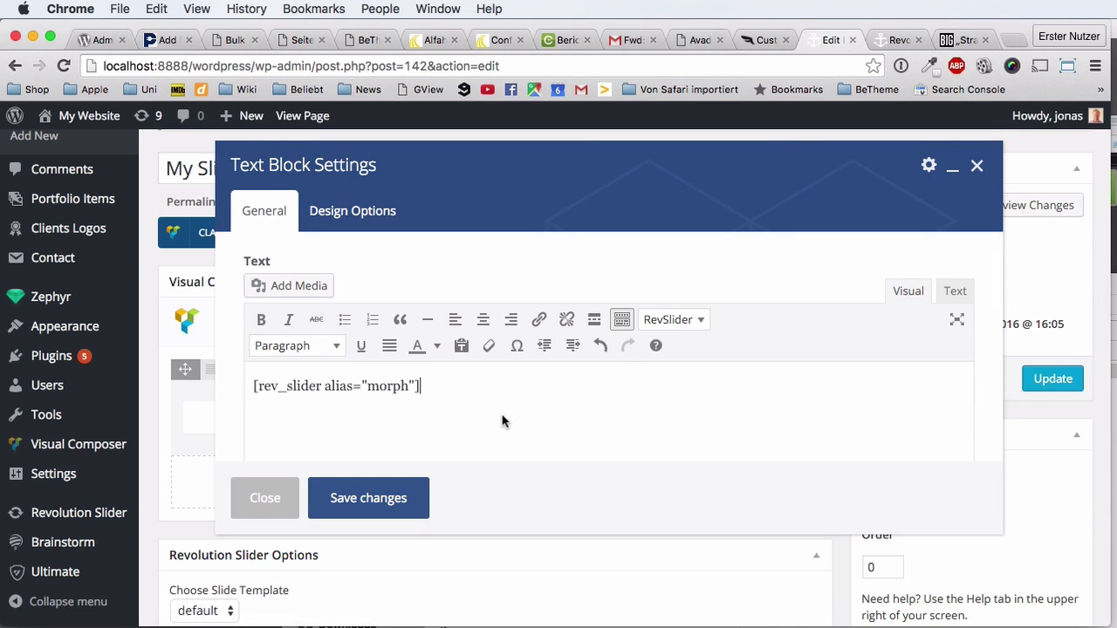
{"action": "left_click", "coordinate": [361, 510]}
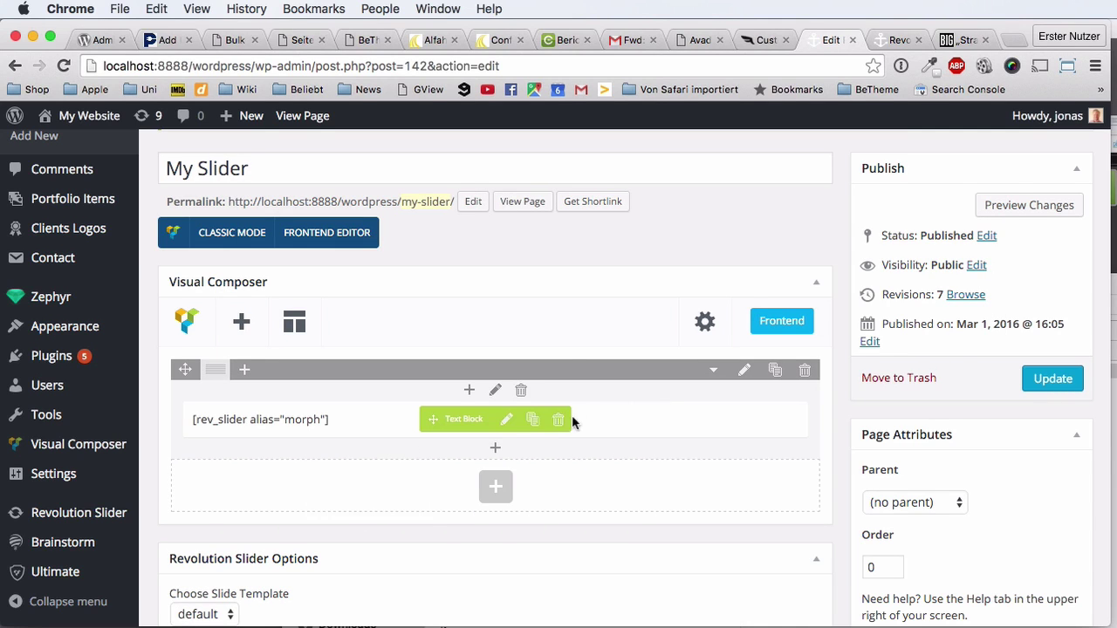
Reopen the text block, examine the slider shortcode and its alias, and save the block again.
{"action": "left_click", "coordinate": [504, 421]}
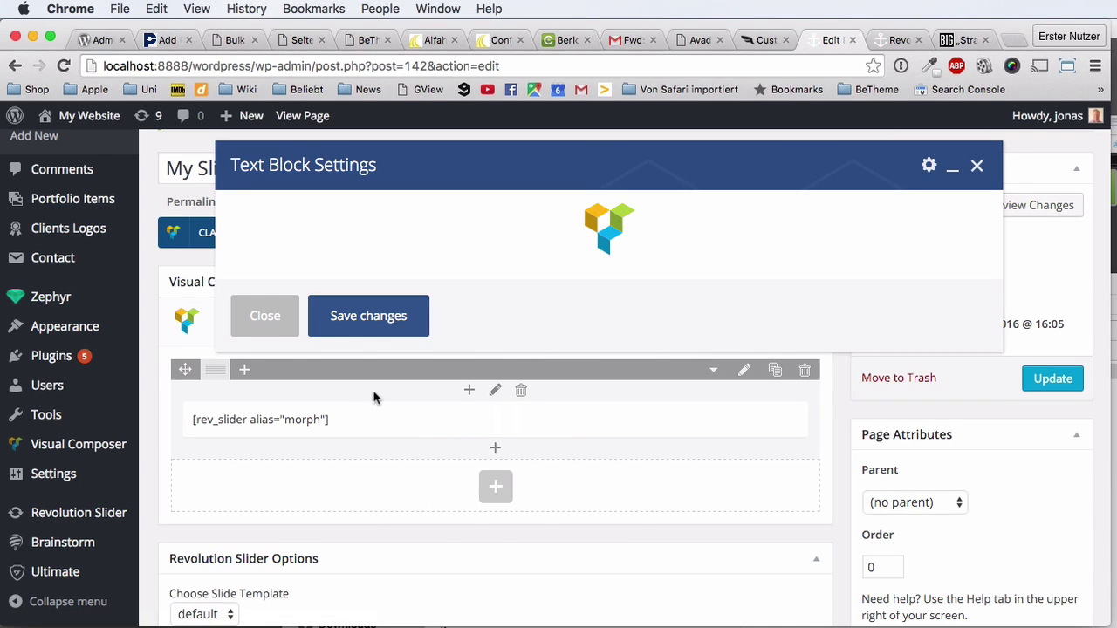
{"action": "triple_click", "coordinate": [277, 389]}
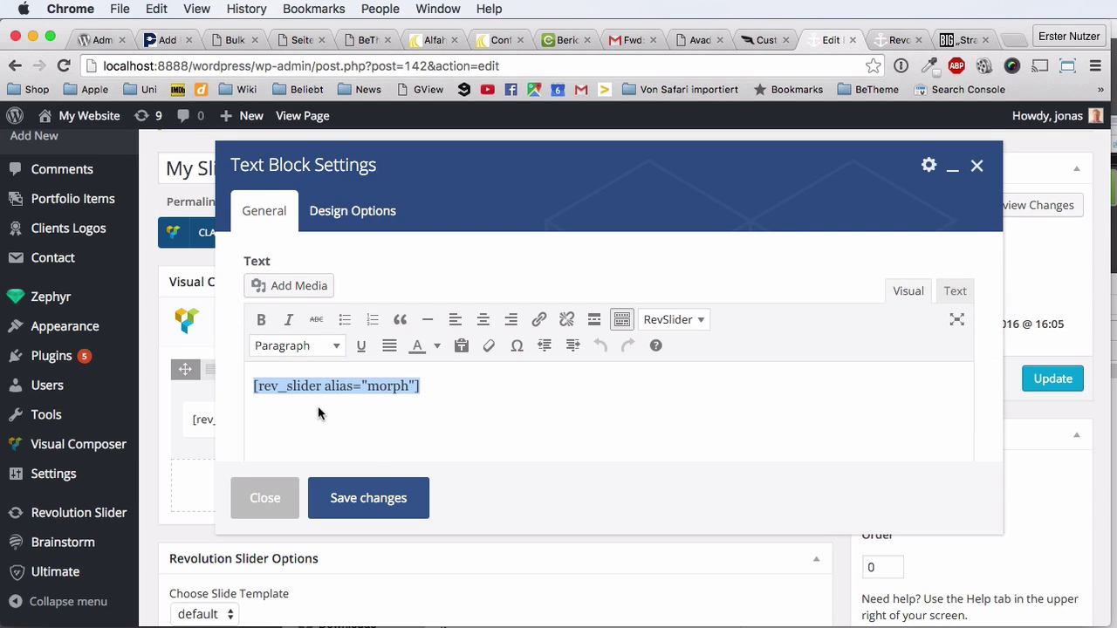
{"action": "left_click", "coordinate": [347, 433]}
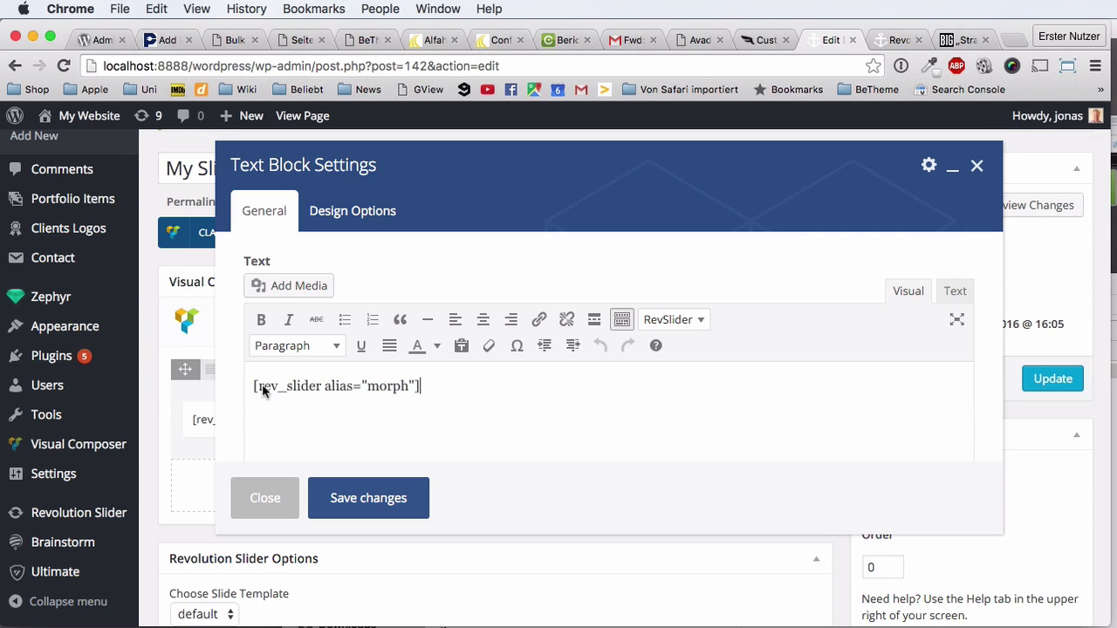
{"action": "left_click_drag", "start_coordinate": [330, 395], "coordinate": [366, 389]}
{"action": "left_click", "coordinate": [388, 389]}
{"action": "left_click", "coordinate": [363, 491]}
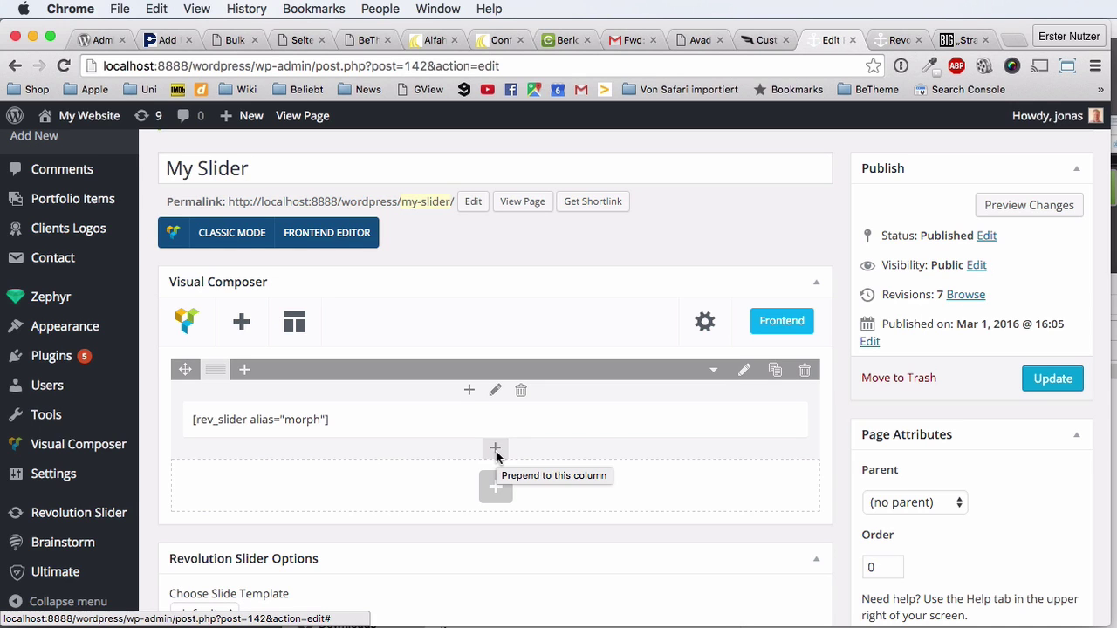
Search the elements that can be added to the column for "rev" and close the element library without adding any.
{"action": "left_click", "coordinate": [496, 451]}
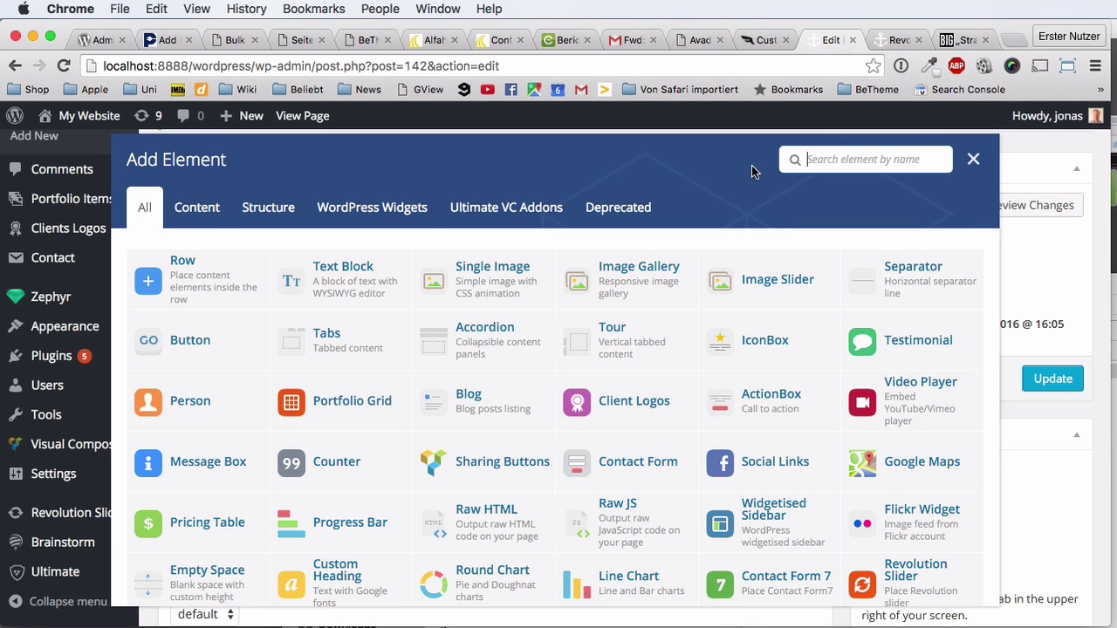
{"action": "type", "text": "rev"}
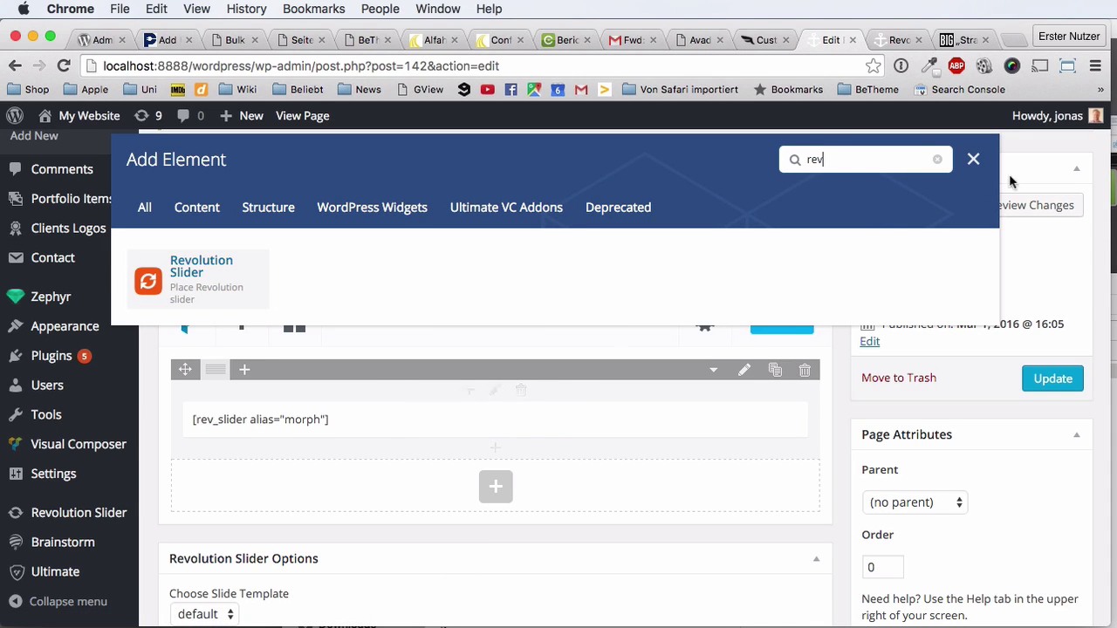
{"action": "left_click", "coordinate": [972, 161]}
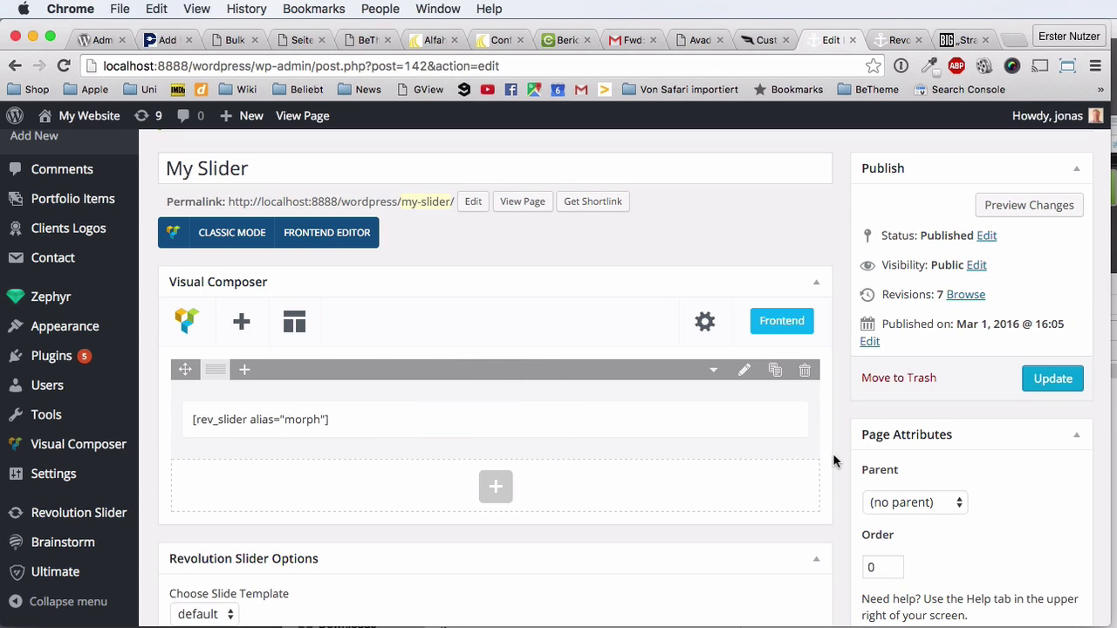
Update the published "My Slider" page.
{"action": "left_click", "coordinate": [1053, 378]}
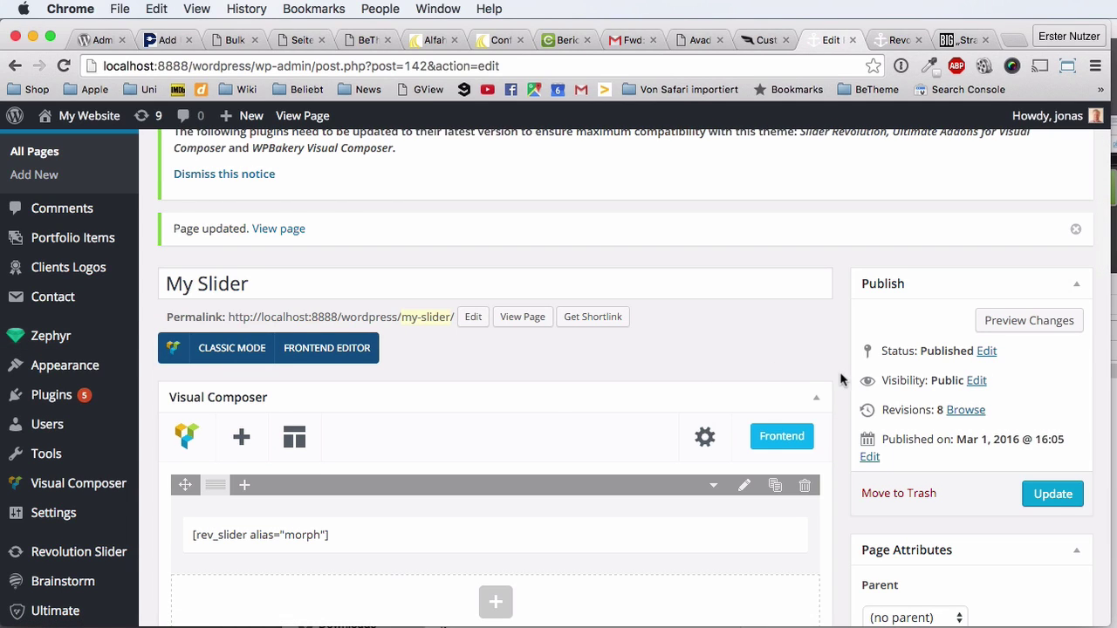
{"action": "scroll", "coordinate": [840, 379], "scroll_direction": "down", "scroll_amount": 10}
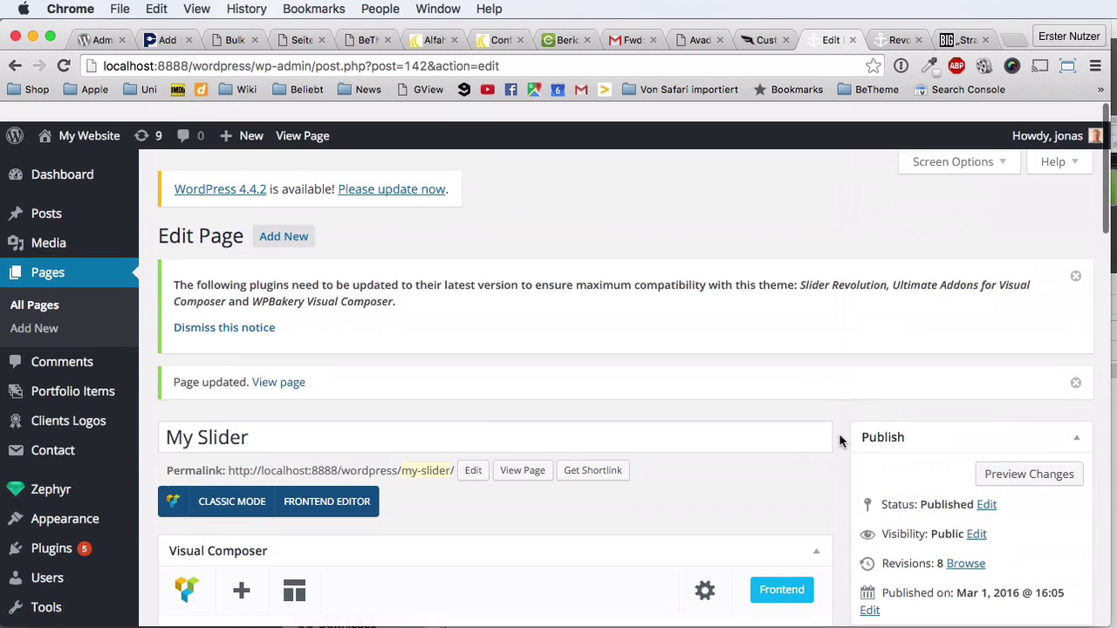
{"action": "scroll", "coordinate": [839, 433], "scroll_direction": "down", "scroll_amount": 3}
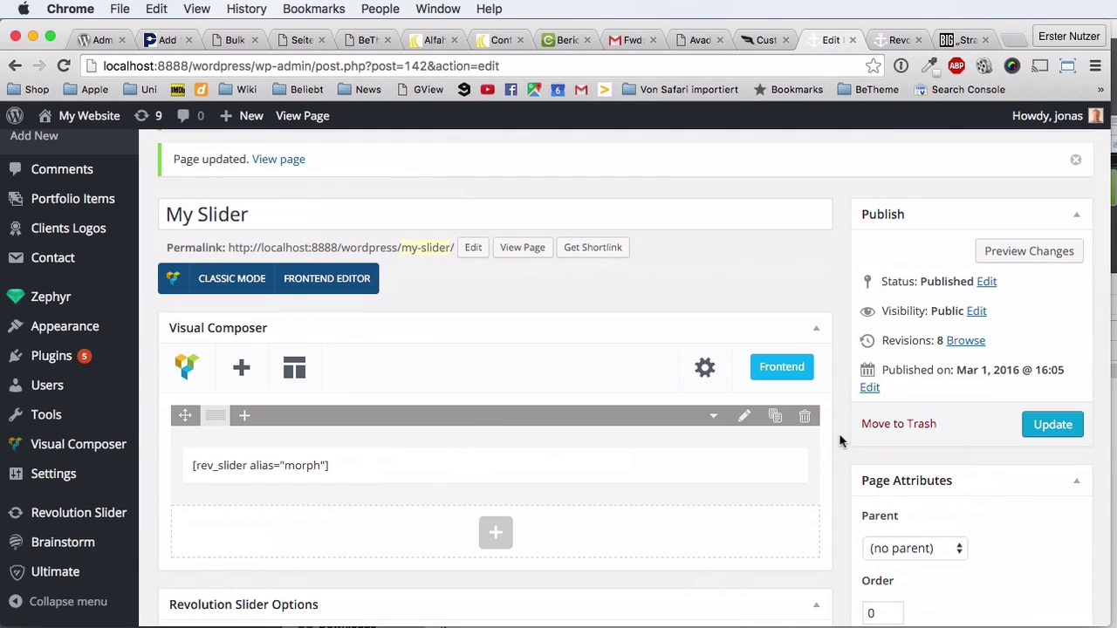
{"action": "mouse_move", "coordinate": [96, 521]}
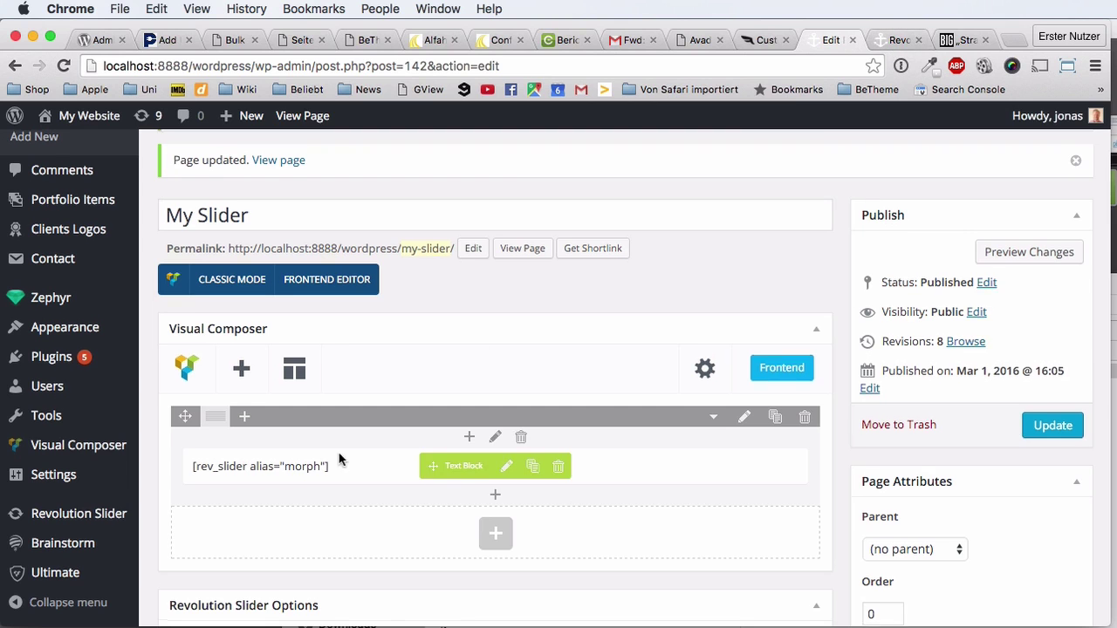
Return to the "morph" slider's settings in Revolution Slider and open its Slide Editor.
{"action": "left_click", "coordinate": [880, 41]}
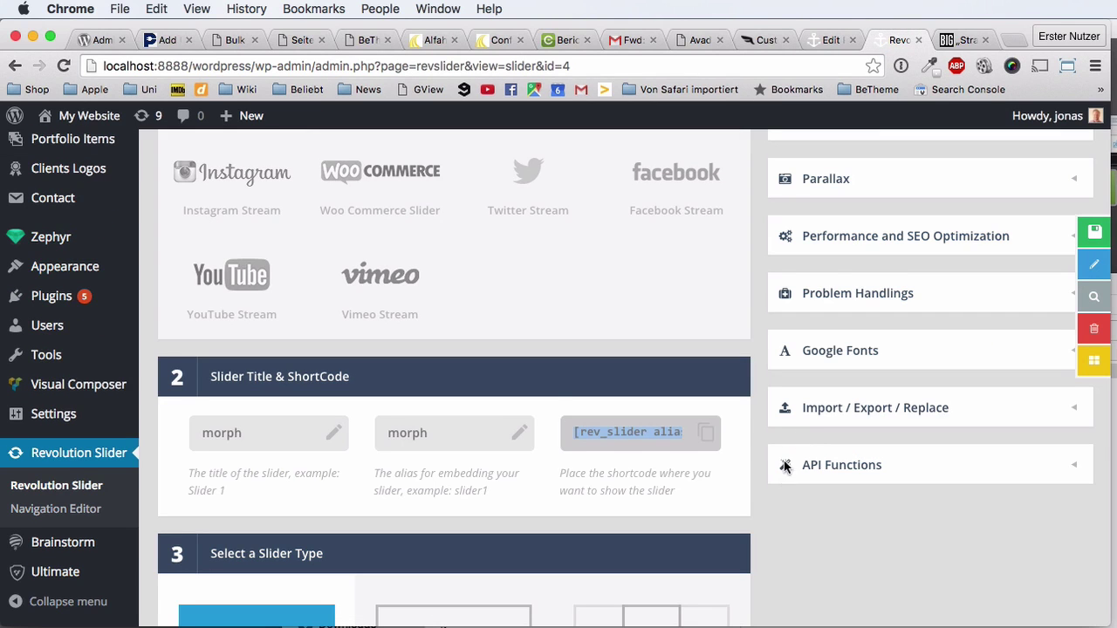
{"action": "left_click", "coordinate": [776, 517]}
{"action": "scroll", "coordinate": [768, 516], "scroll_direction": "up", "scroll_amount": 5}
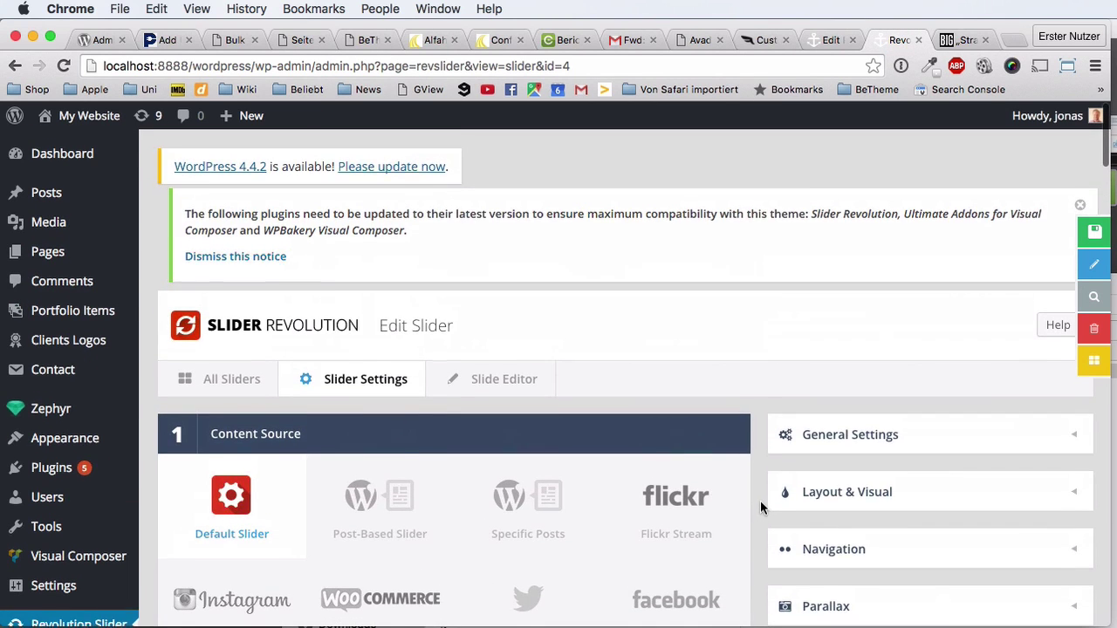
{"action": "scroll", "coordinate": [759, 504], "scroll_direction": "down", "scroll_amount": 4}
{"action": "scroll", "coordinate": [777, 502], "scroll_direction": "up", "scroll_amount": 4}
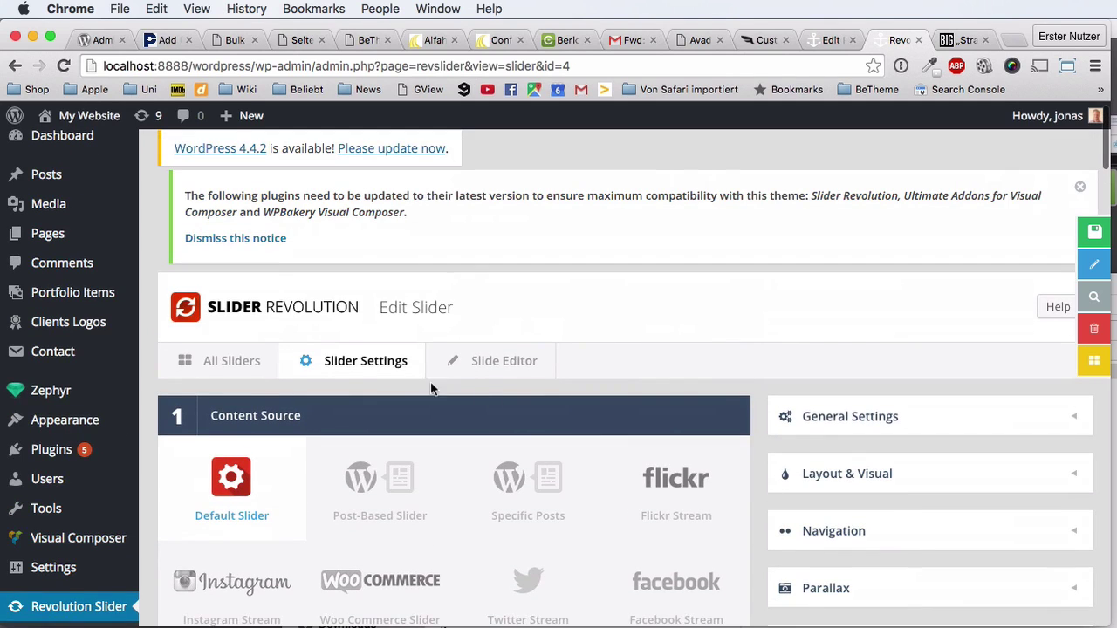
{"action": "left_click", "coordinate": [505, 366]}
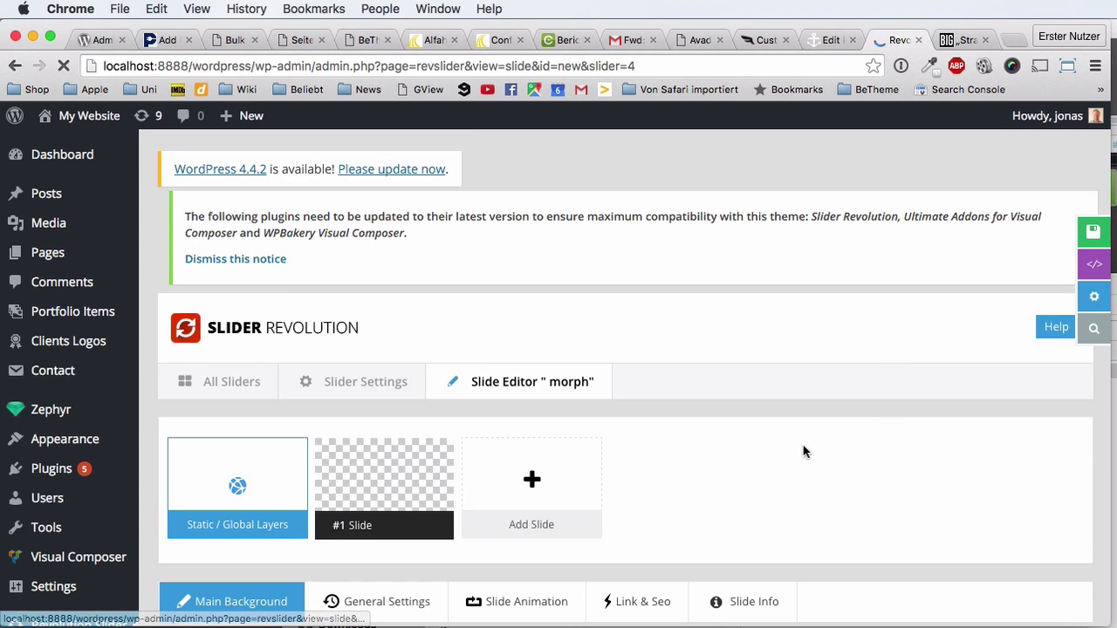
Examine the slide list, the main background source options and the layer canvas in the slide editor.
{"action": "scroll", "coordinate": [880, 437], "scroll_direction": "down", "scroll_amount": 3}
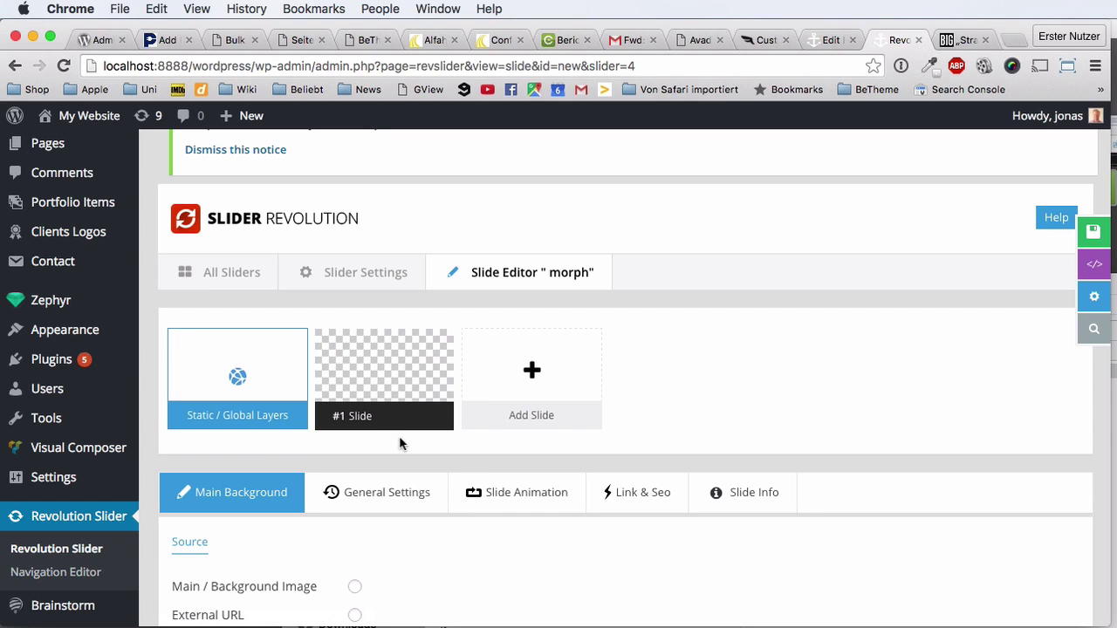
{"action": "mouse_move", "coordinate": [530, 361]}
{"action": "scroll", "coordinate": [719, 432], "scroll_direction": "down", "scroll_amount": 3}
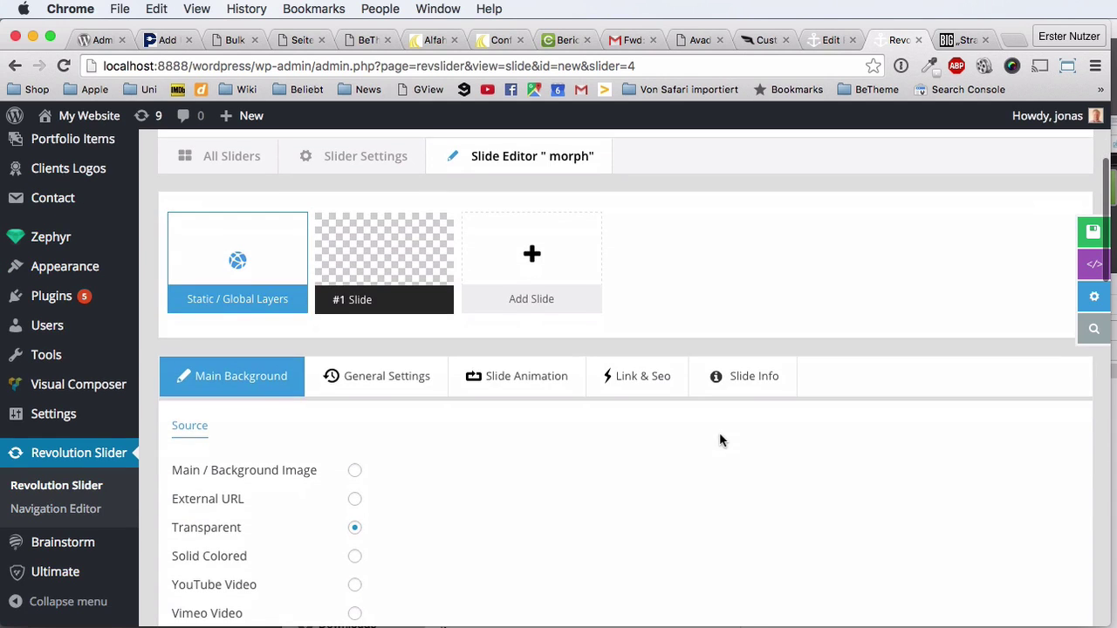
{"action": "scroll", "coordinate": [561, 429], "scroll_direction": "up", "scroll_amount": 2}
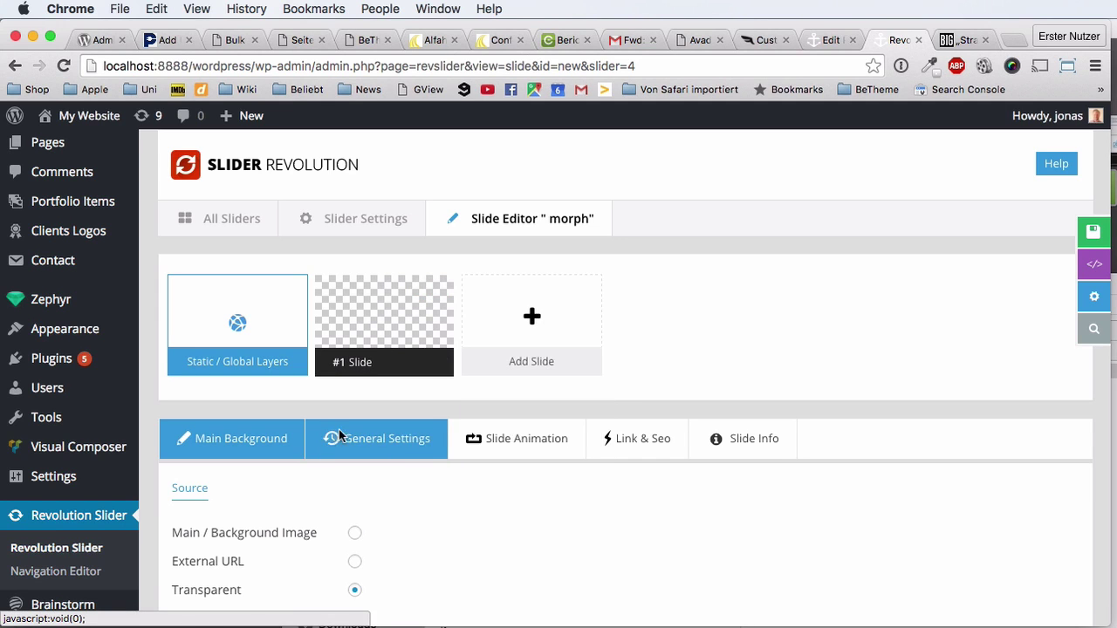
{"action": "scroll", "coordinate": [308, 467], "scroll_direction": "down", "scroll_amount": 10}
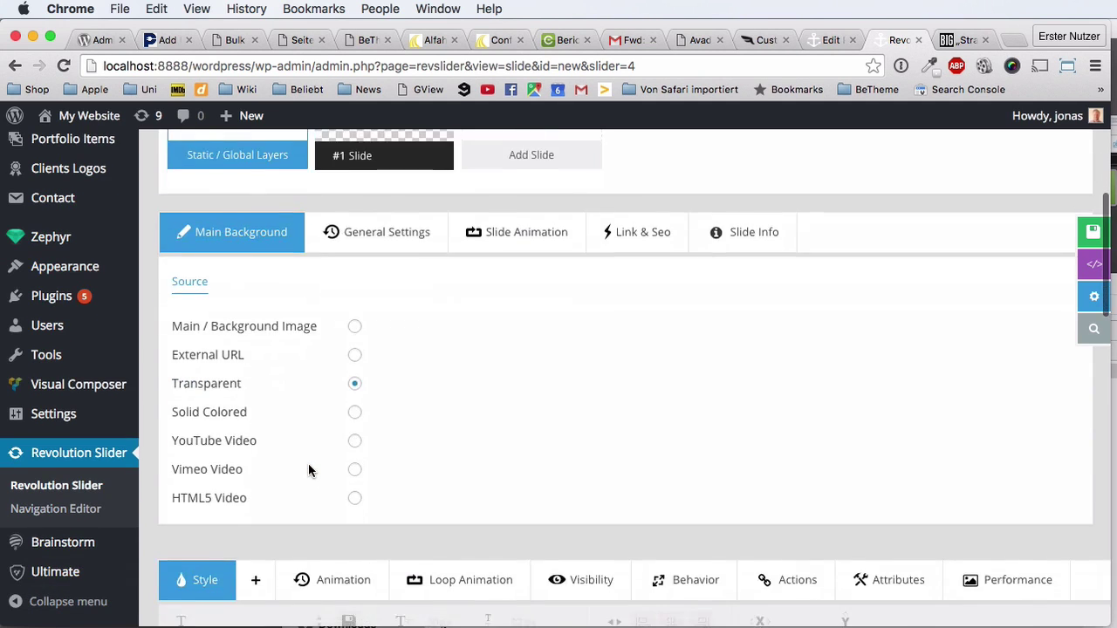
{"action": "scroll", "coordinate": [308, 463], "scroll_direction": "up", "scroll_amount": 10}
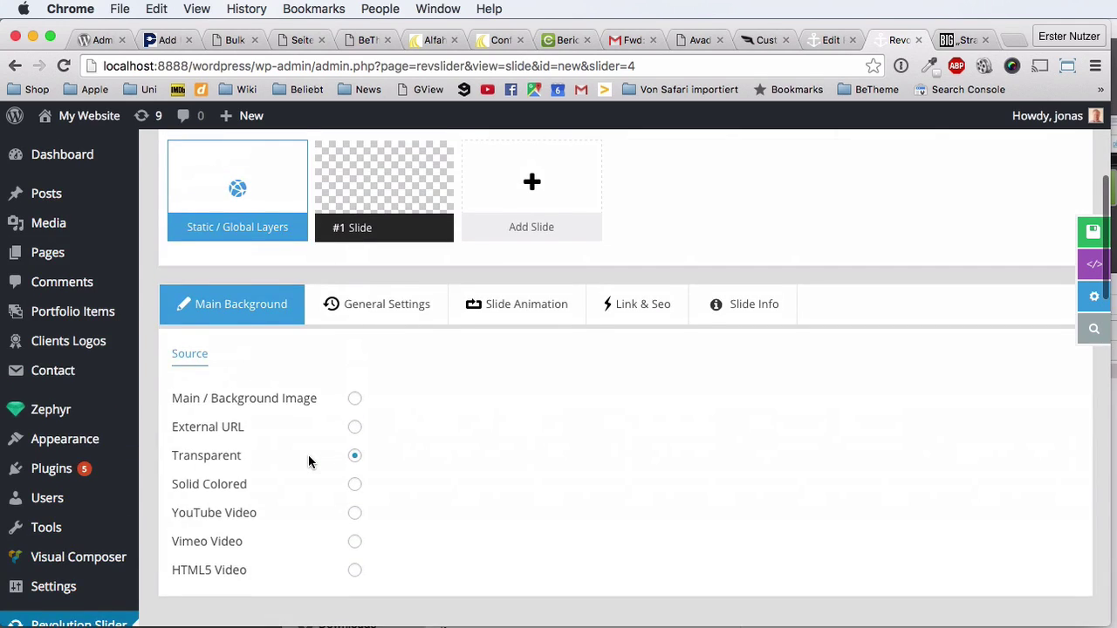
{"action": "scroll", "coordinate": [308, 455], "scroll_direction": "down", "scroll_amount": 8}
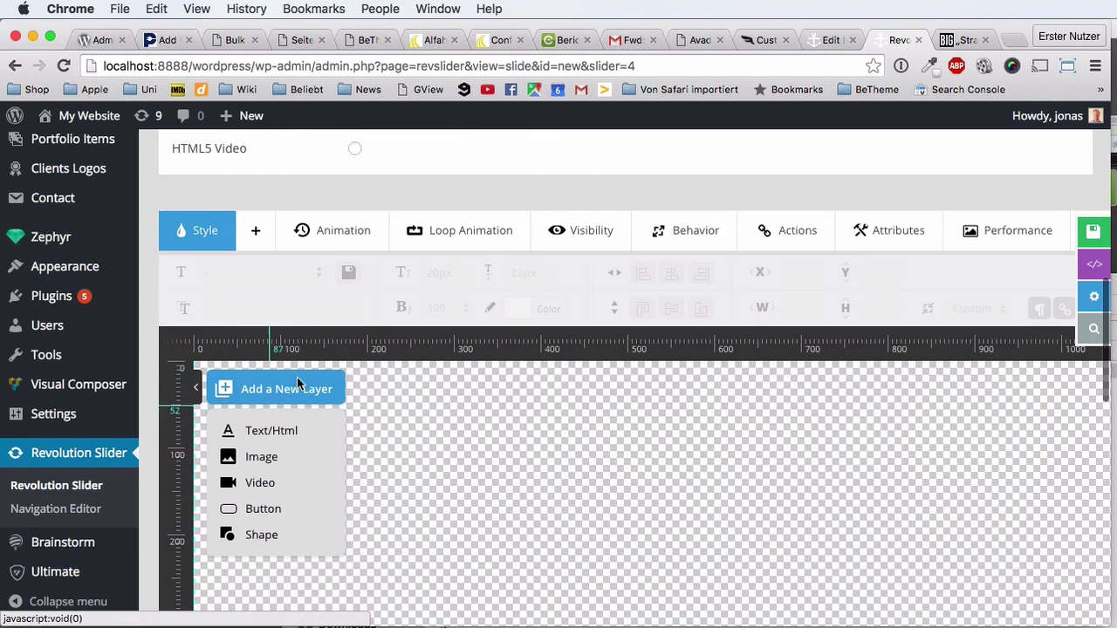
{"action": "scroll", "coordinate": [543, 447], "scroll_direction": "down", "scroll_amount": 3}
{"action": "scroll", "coordinate": [726, 428], "scroll_direction": "up", "scroll_amount": 15}
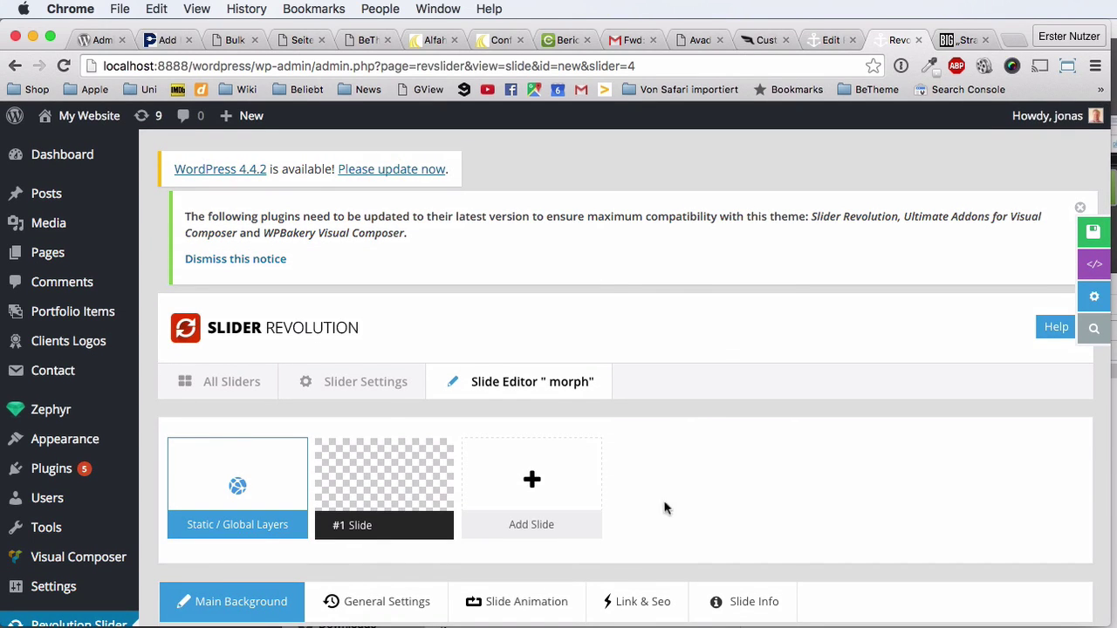
{"action": "mouse_move", "coordinate": [377, 469]}
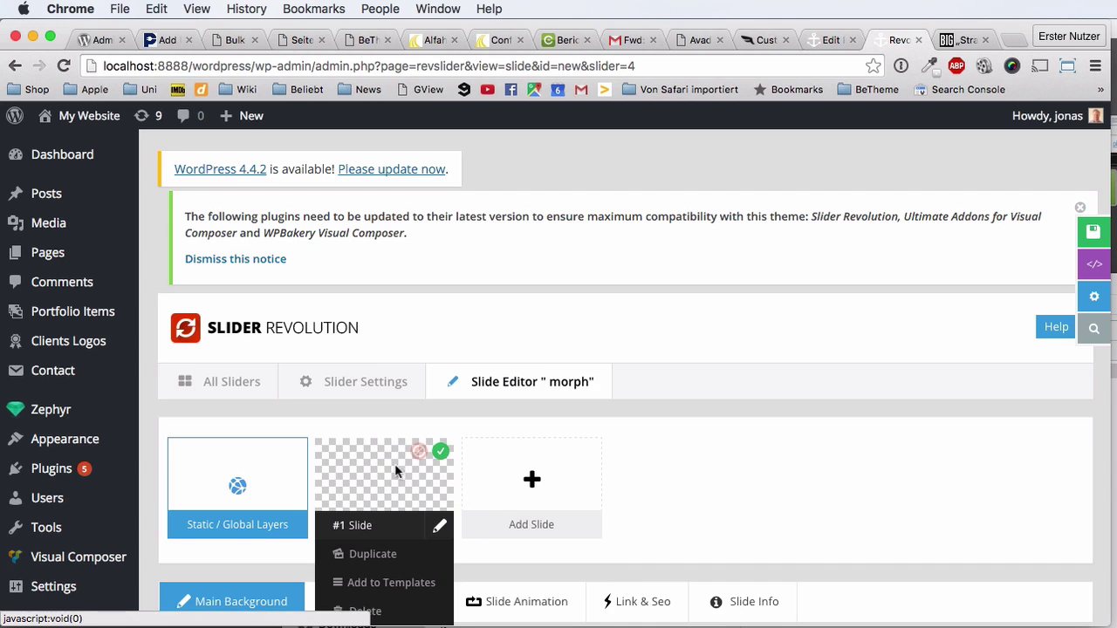
Set the first slide's background source to Main / Background Image and open the media library to choose an image.
{"action": "scroll", "coordinate": [410, 554], "scroll_direction": "down", "scroll_amount": 2}
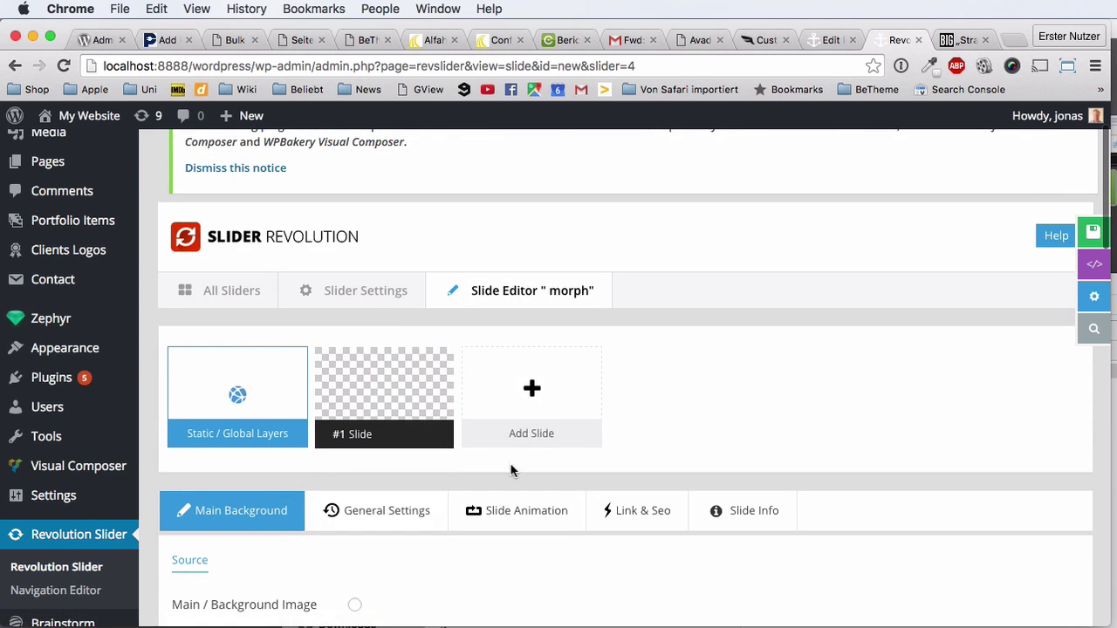
{"action": "scroll", "coordinate": [449, 476], "scroll_direction": "down", "scroll_amount": 2}
{"action": "scroll", "coordinate": [394, 472], "scroll_direction": "down", "scroll_amount": 3}
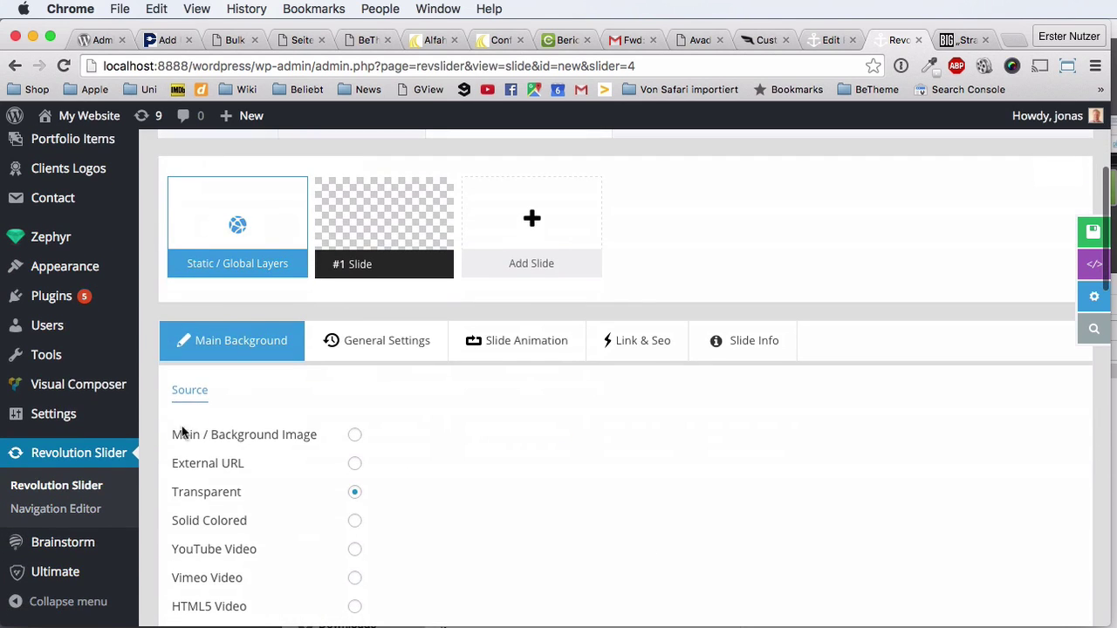
{"action": "left_click", "coordinate": [355, 435]}
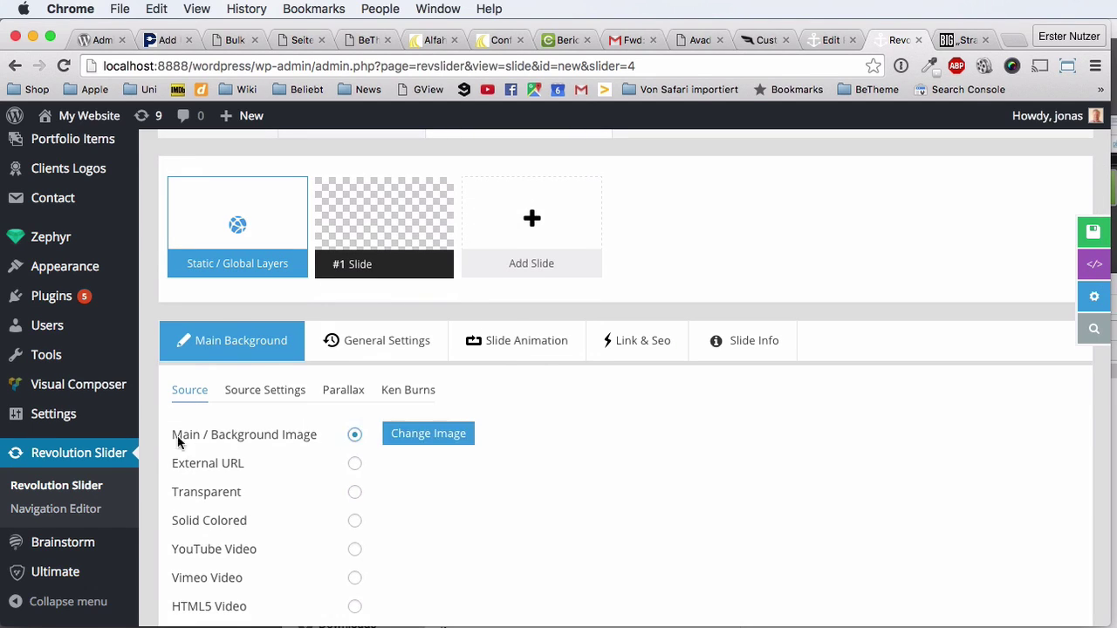
{"action": "left_click", "coordinate": [414, 436]}
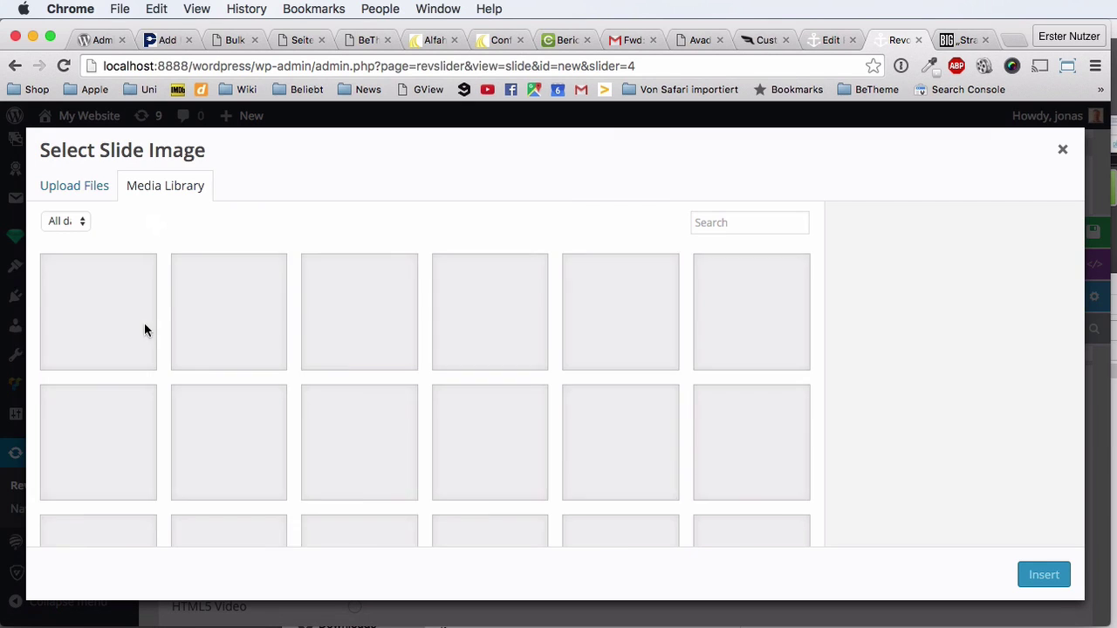
Compare the file sizes and pixel dimensions of image-color.jpg and image-bw.jpg in the media library.
{"action": "left_click", "coordinate": [88, 290]}
{"action": "left_click", "coordinate": [202, 298]}
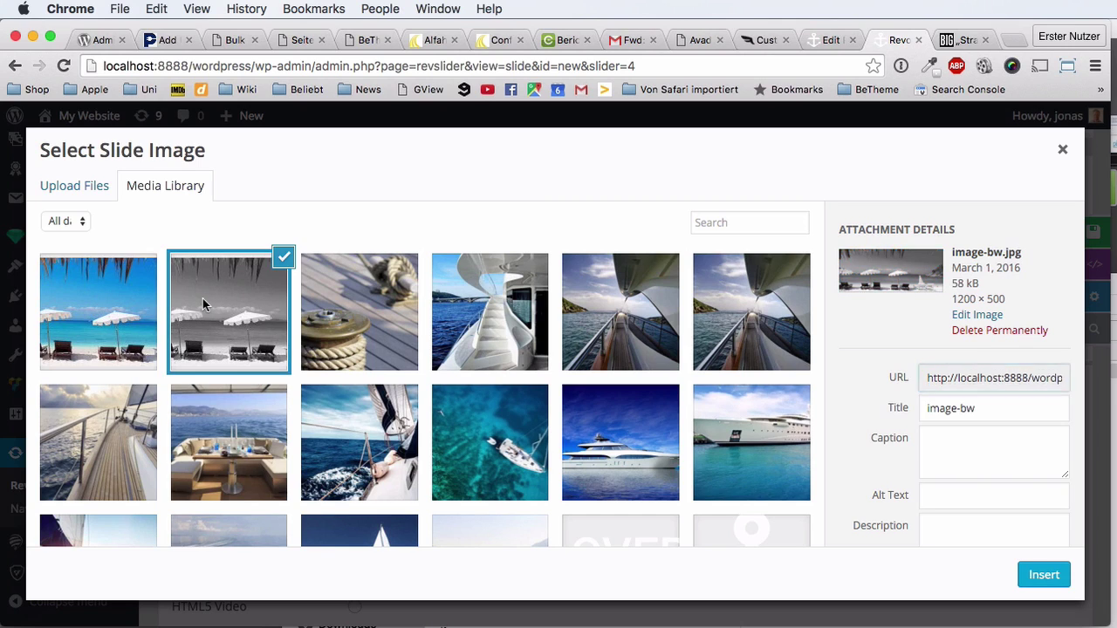
{"action": "left_click", "coordinate": [121, 302]}
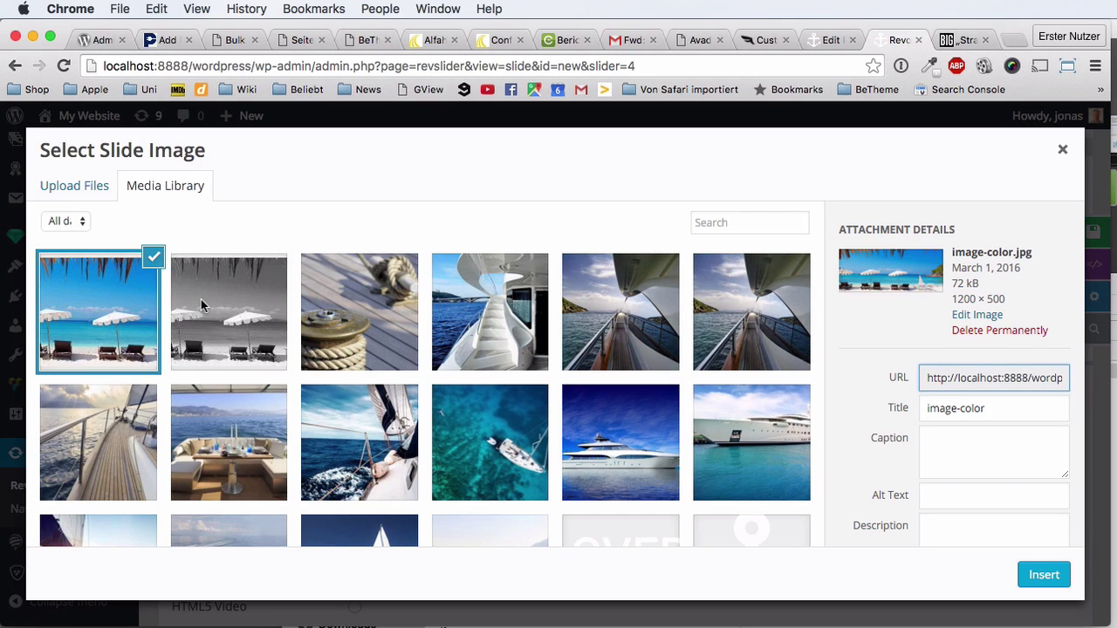
{"action": "left_click", "coordinate": [203, 304]}
{"action": "left_click", "coordinate": [96, 311]}
{"action": "left_click_drag", "start_coordinate": [951, 290], "coordinate": [979, 287]}
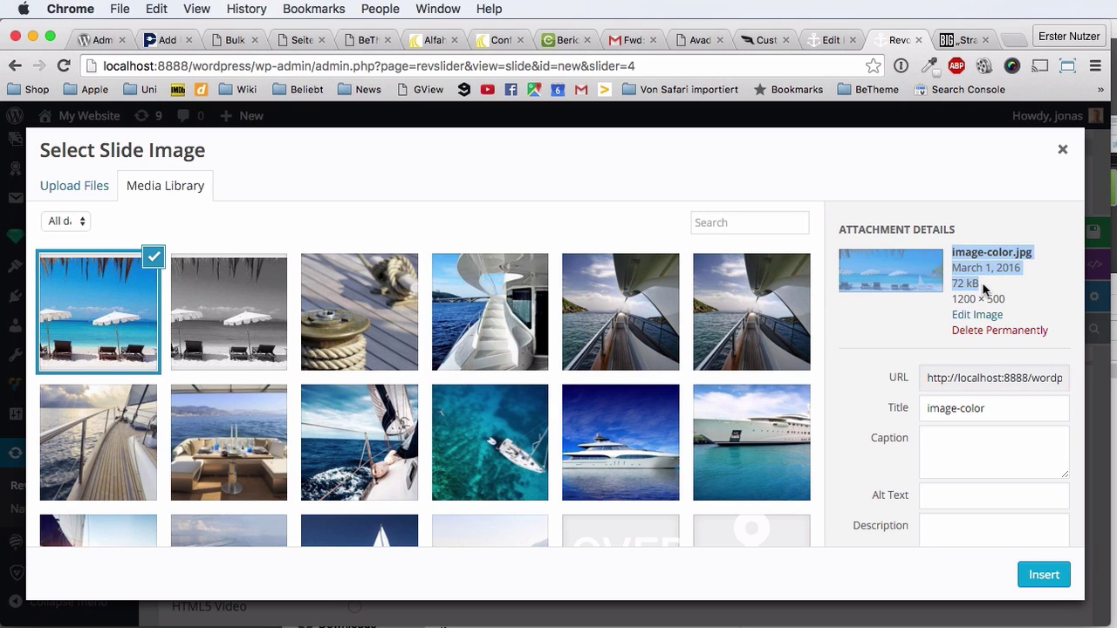
{"action": "left_click", "coordinate": [966, 283]}
{"action": "left_click", "coordinate": [226, 309]}
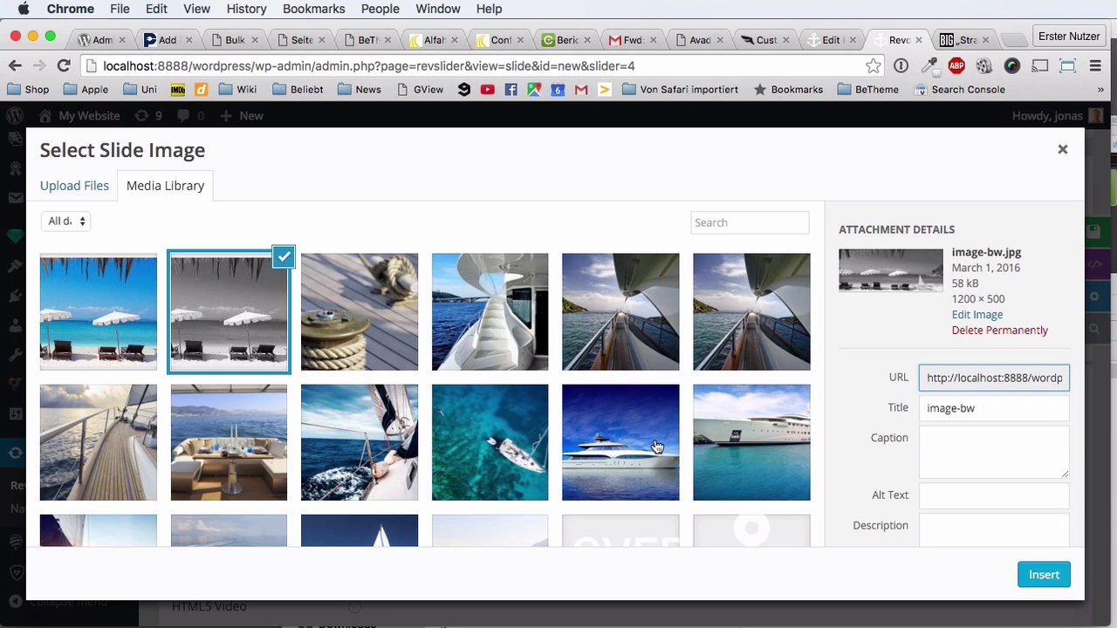
{"action": "left_click", "coordinate": [97, 323]}
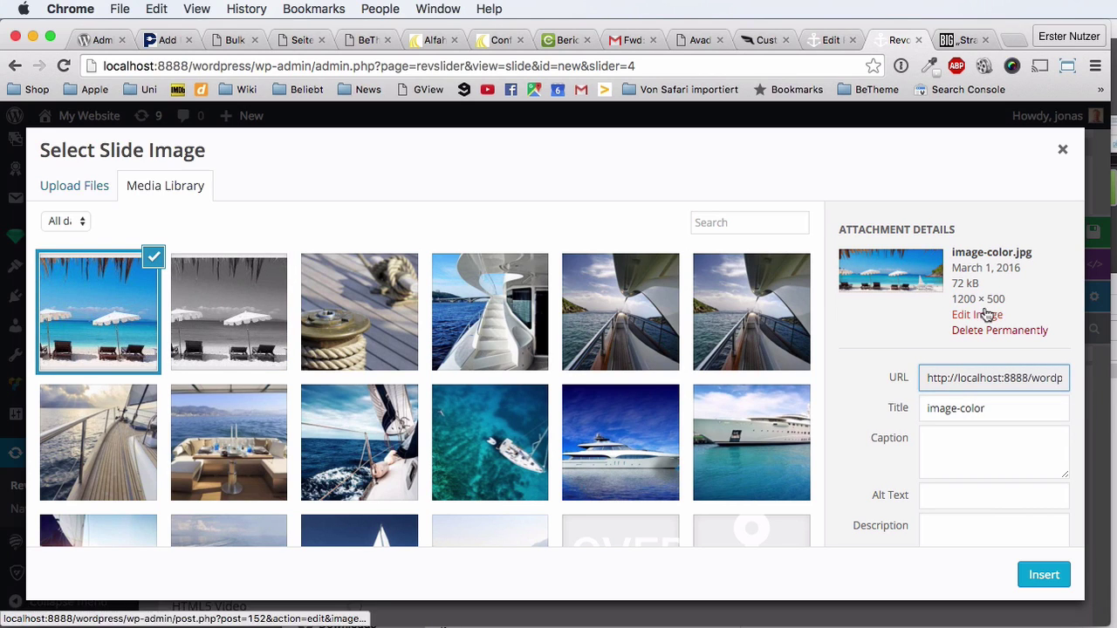
{"action": "left_click_drag", "start_coordinate": [952, 299], "coordinate": [995, 298]}
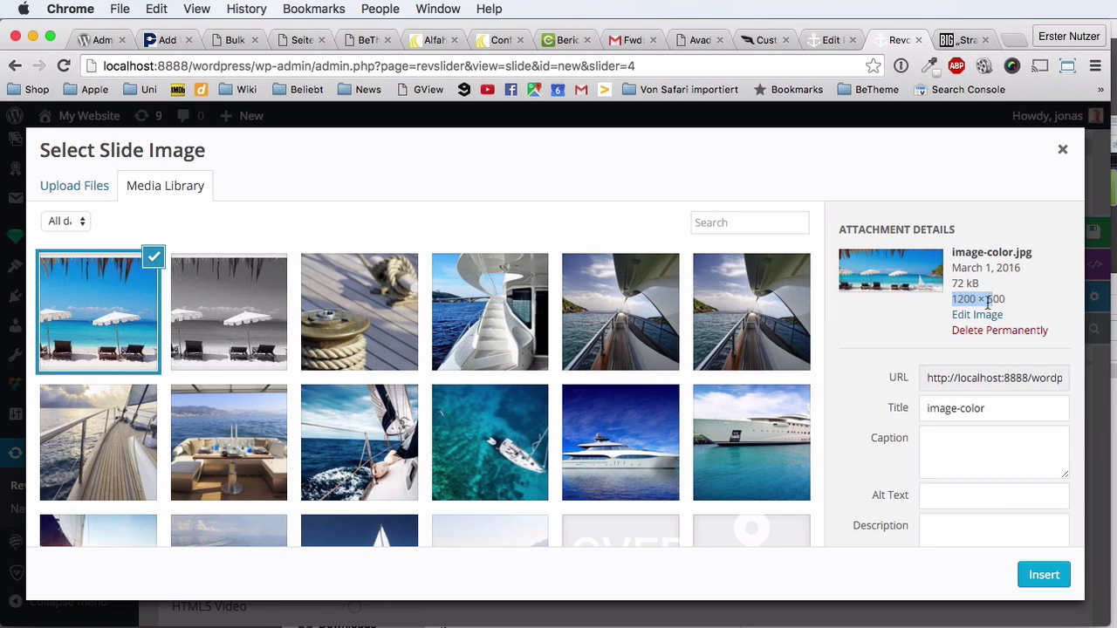
Insert image-bw.jpg as the slide's background image and save the slide.
{"action": "left_click", "coordinate": [285, 302]}
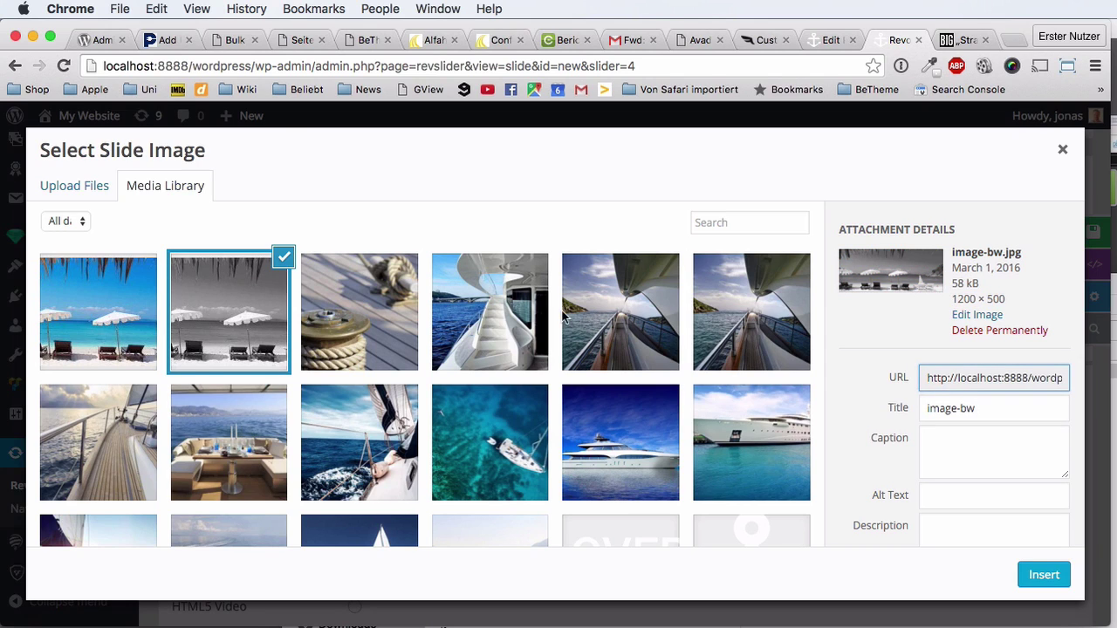
{"action": "scroll", "coordinate": [848, 312], "scroll_direction": "down", "scroll_amount": 1}
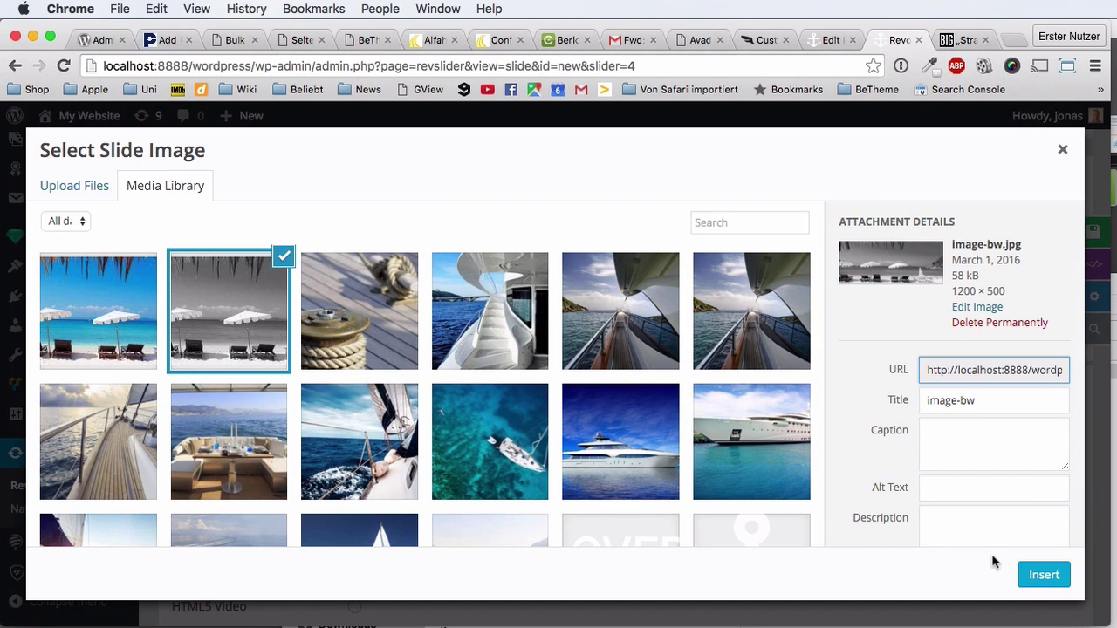
{"action": "left_click", "coordinate": [1043, 575]}
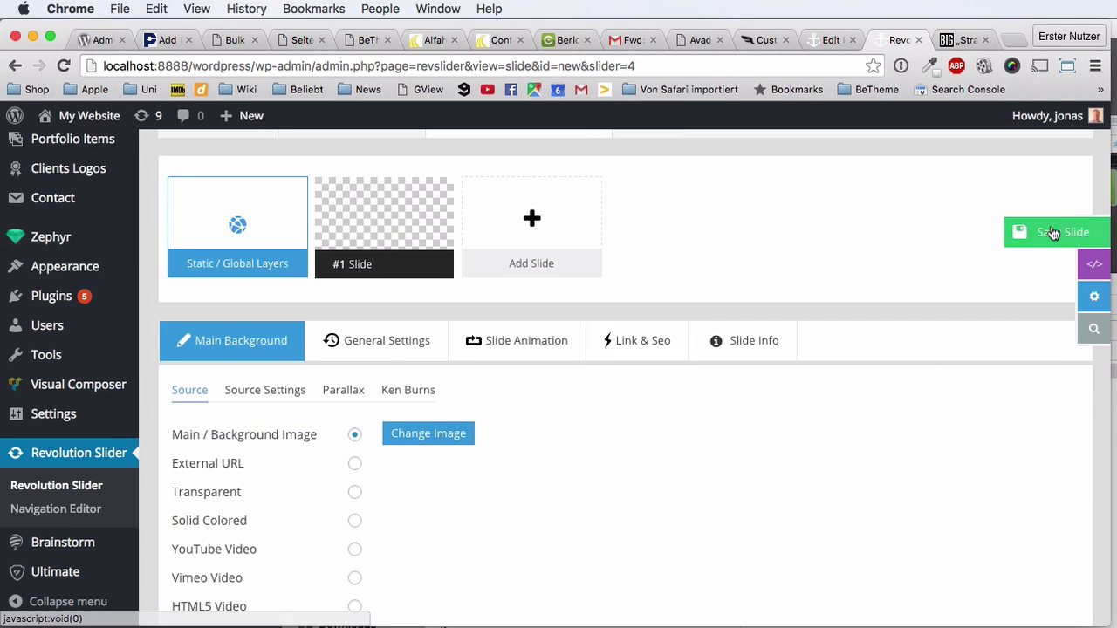
{"action": "left_click", "coordinate": [1054, 233]}
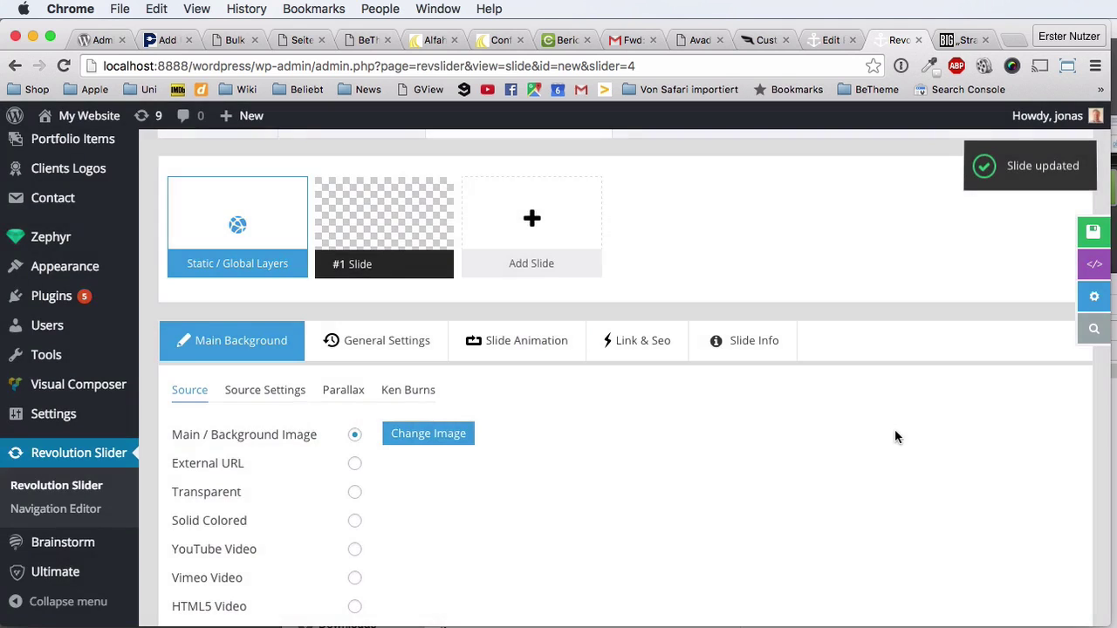
Open the published "My Slider" page in a new browser tab and view the embedded slider.
{"action": "left_click", "coordinate": [825, 40]}
{"action": "scroll", "coordinate": [783, 295], "scroll_direction": "up", "scroll_amount": 2}
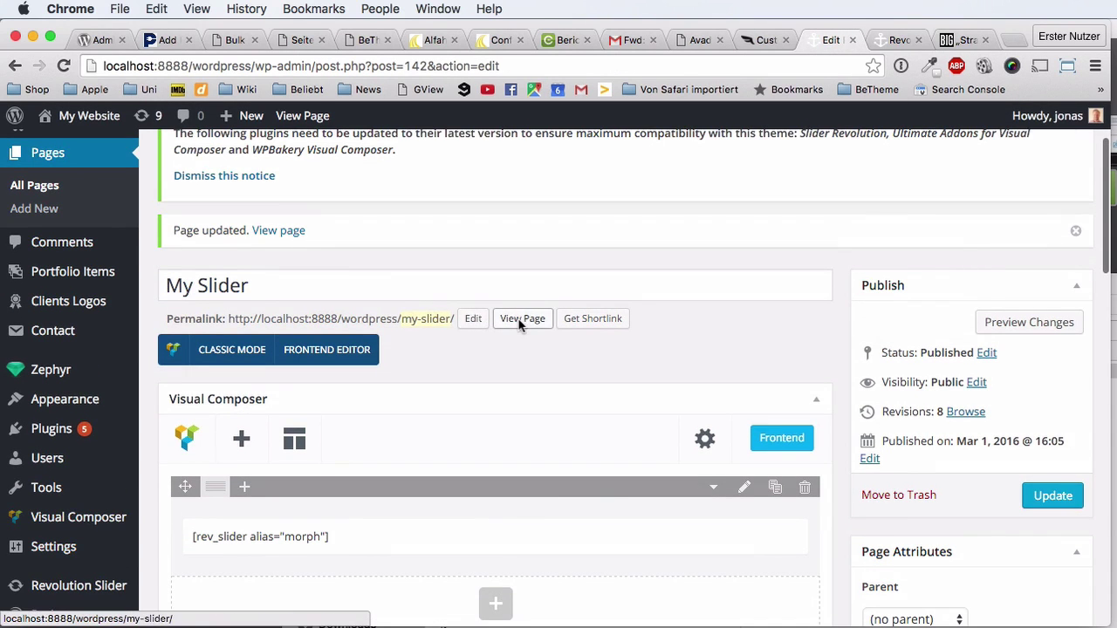
{"action": "right_click", "coordinate": [522, 319]}
{"action": "left_click", "coordinate": [558, 325]}
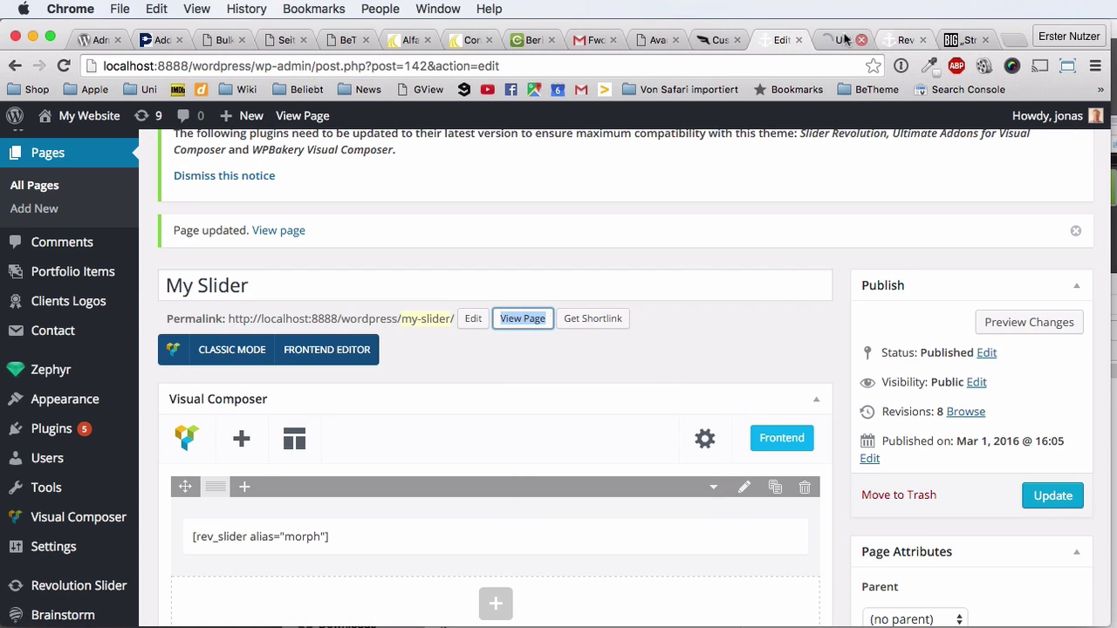
{"action": "left_click", "coordinate": [825, 41]}
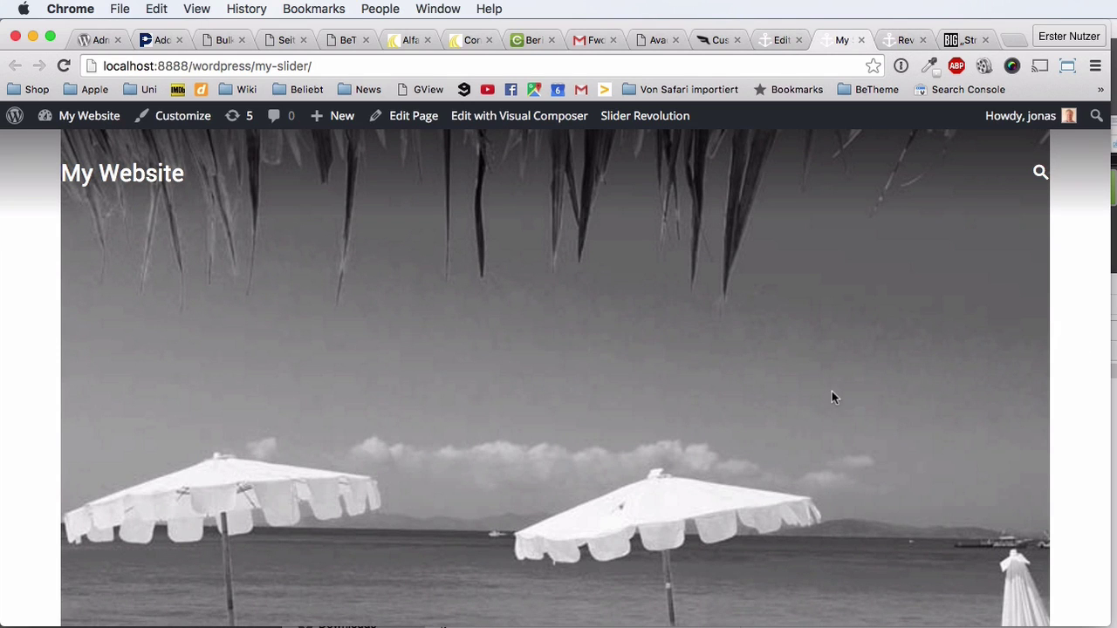
{"action": "scroll", "coordinate": [873, 388], "scroll_direction": "up", "scroll_amount": 2}
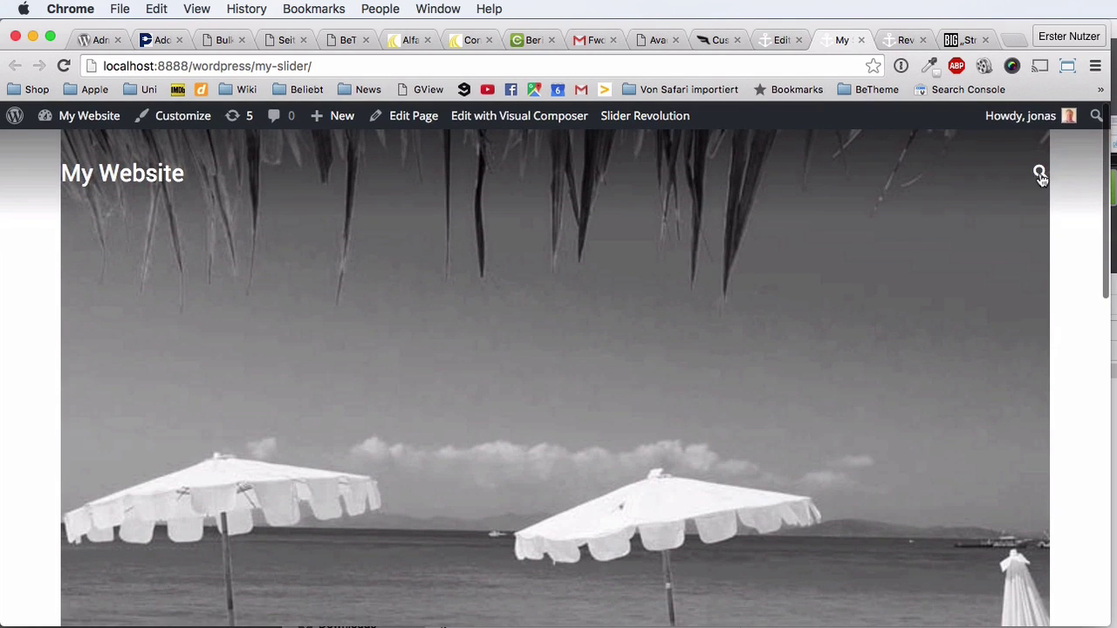
Return to the slide editor and open the settings of the "morph" slider.
{"action": "left_click", "coordinate": [904, 39]}
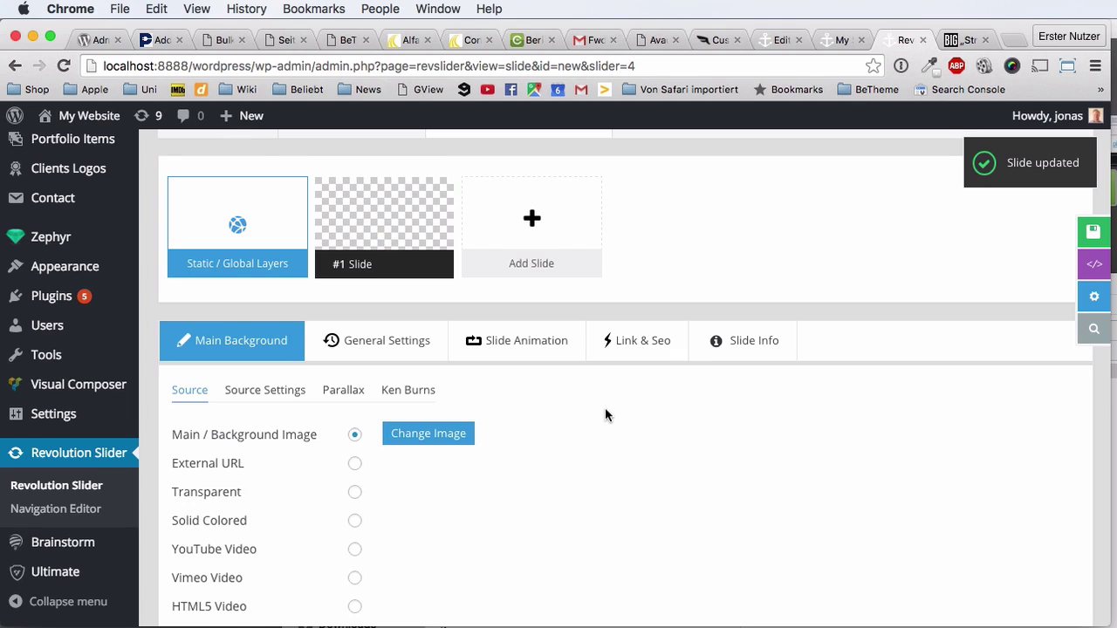
{"action": "scroll", "coordinate": [605, 408], "scroll_direction": "up", "scroll_amount": 5}
{"action": "left_click", "coordinate": [382, 332]}
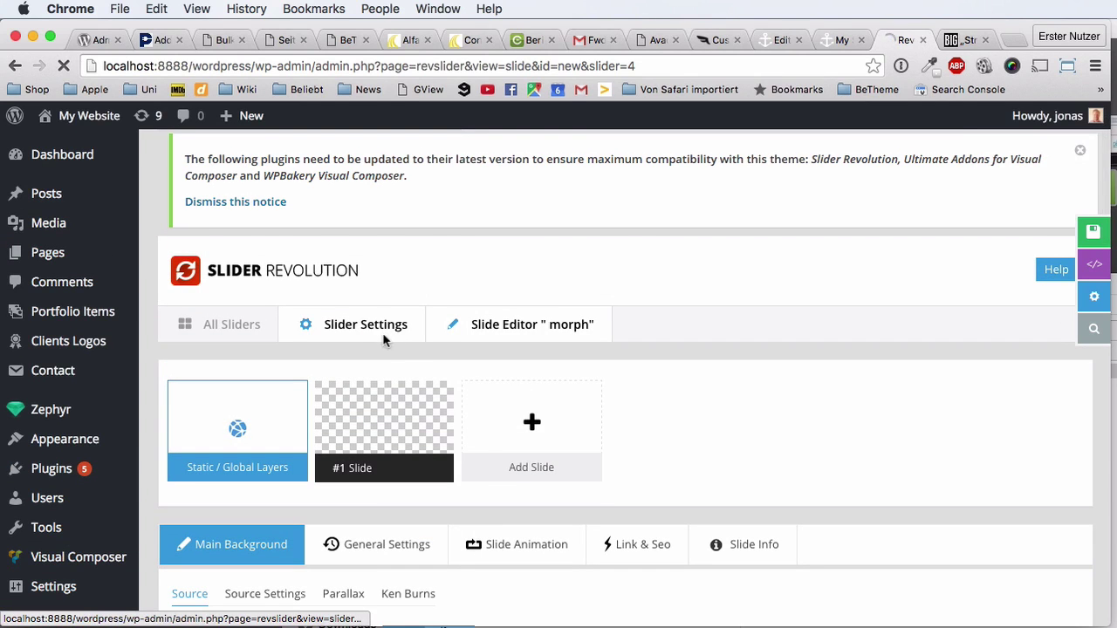
Check how the slider fits the width of the published "My Slider" page in a widened browser window.
{"action": "left_click", "coordinate": [840, 39]}
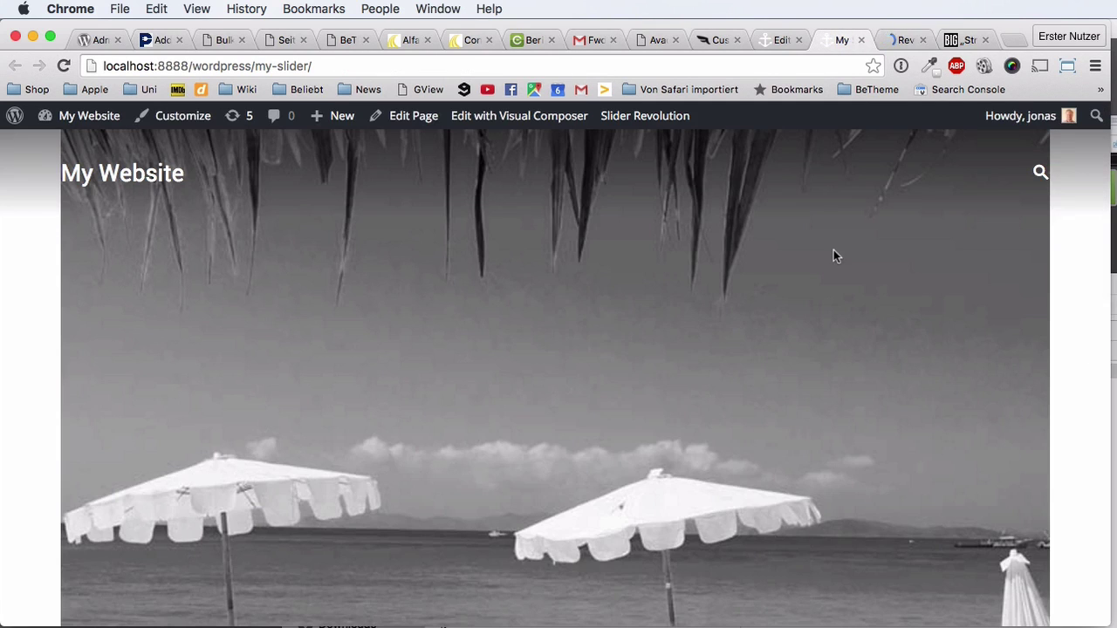
{"action": "left_click_drag", "start_coordinate": [1035, 358], "coordinate": [1114, 358]}
{"action": "scroll", "coordinate": [1038, 358], "scroll_direction": "down", "scroll_amount": 5}
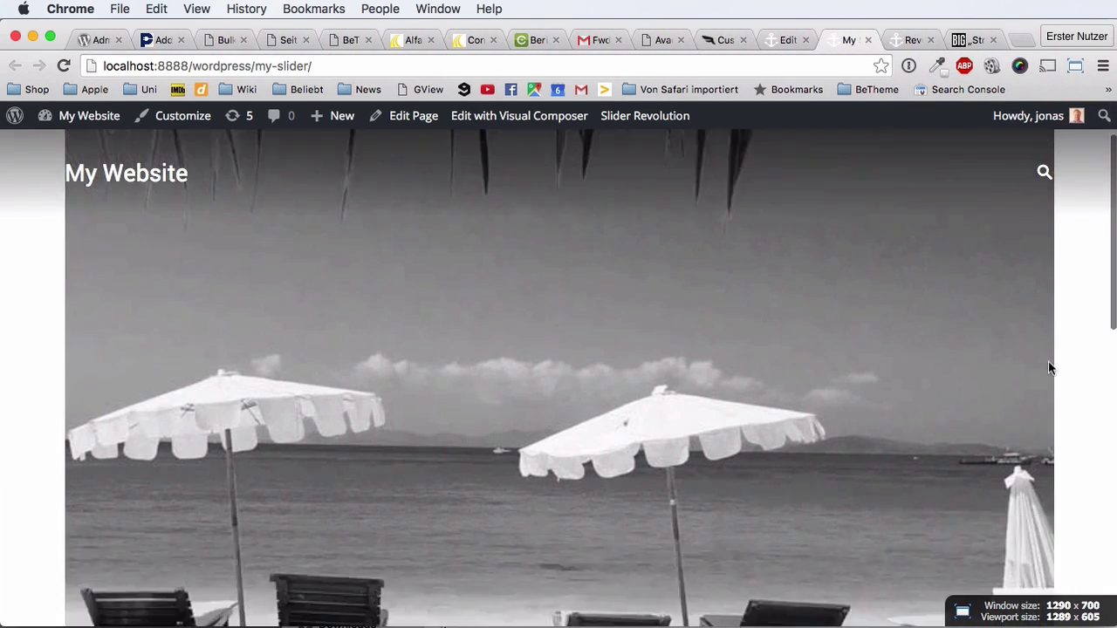
{"action": "scroll", "coordinate": [1035, 353], "scroll_direction": "up", "scroll_amount": 5}
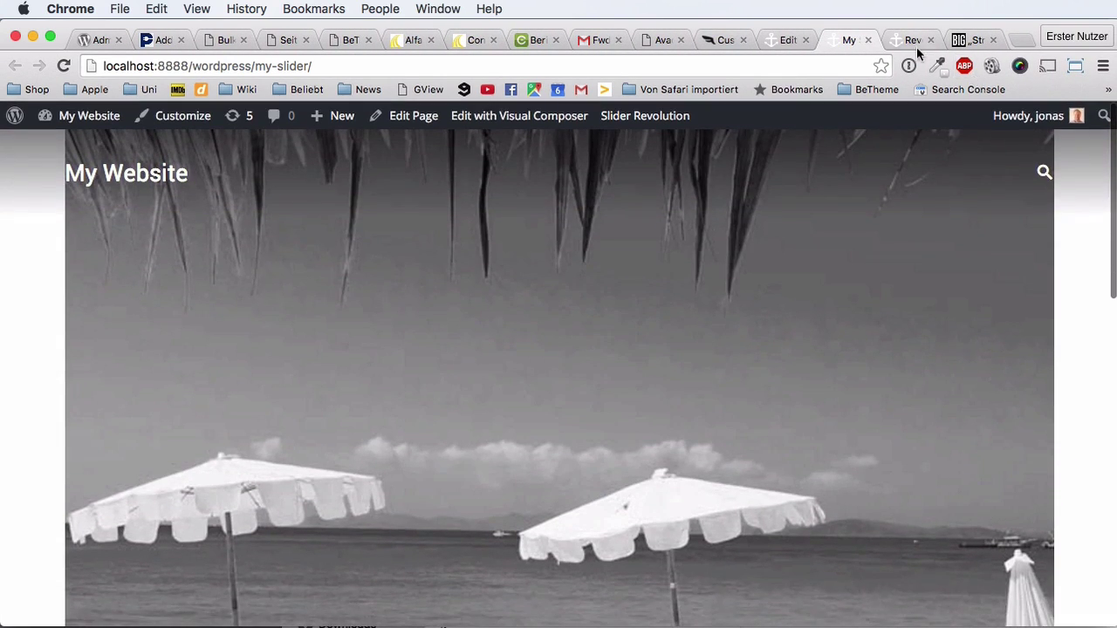
Look through the slider settings from Content Source to the slider type and compare them with the published page.
{"action": "left_click", "coordinate": [907, 39]}
{"action": "scroll", "coordinate": [768, 456], "scroll_direction": "down", "scroll_amount": 5}
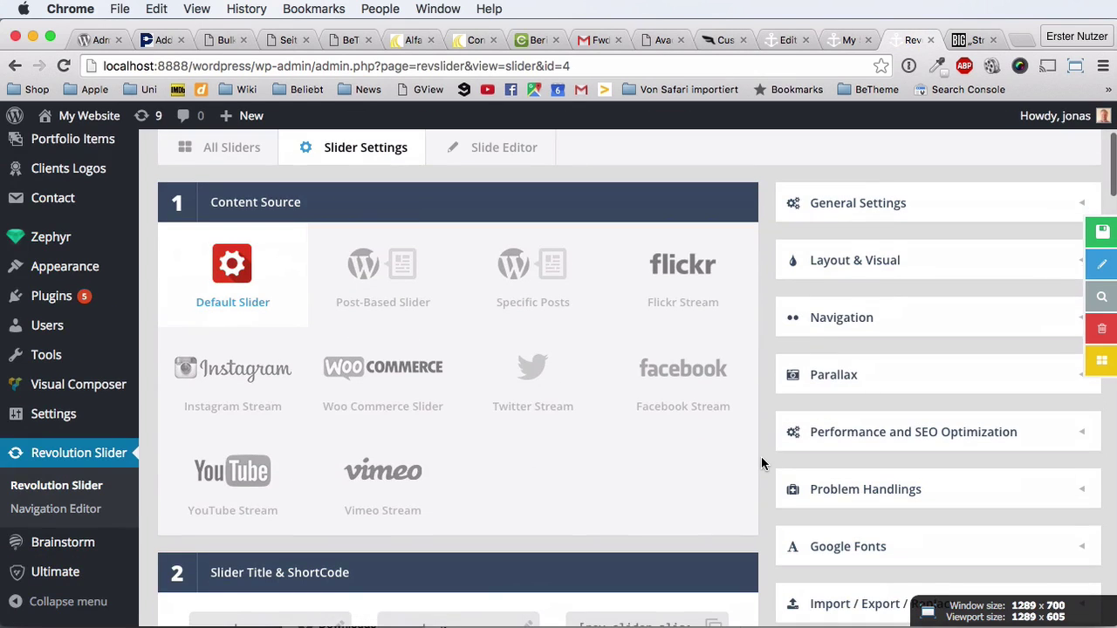
{"action": "scroll", "coordinate": [765, 457], "scroll_direction": "down", "scroll_amount": 1}
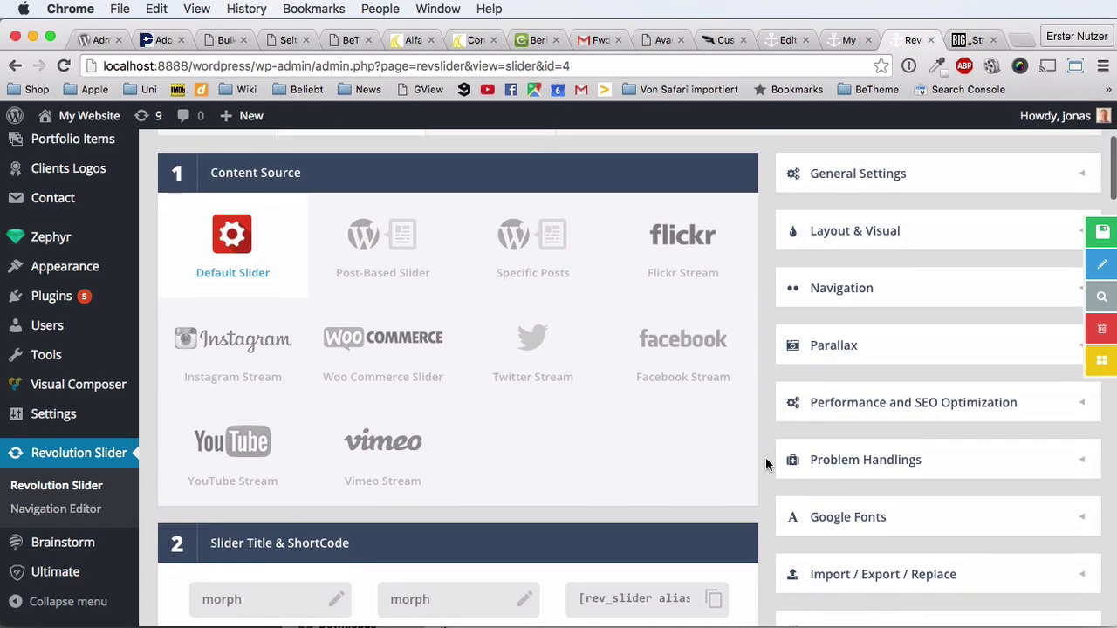
{"action": "scroll", "coordinate": [766, 457], "scroll_direction": "down", "scroll_amount": 6}
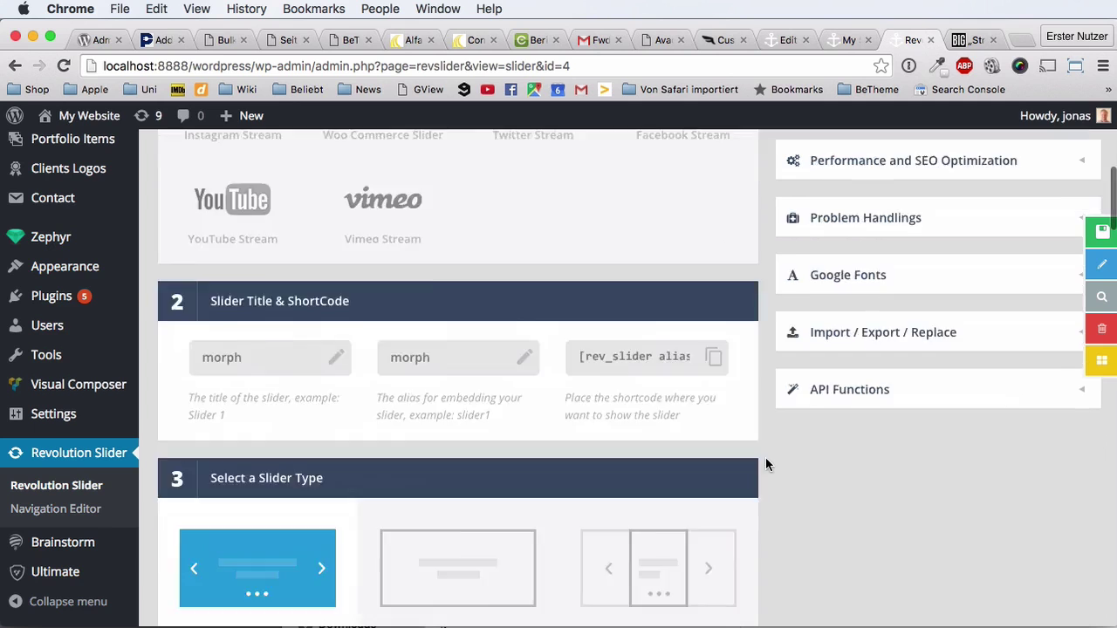
{"action": "scroll", "coordinate": [766, 457], "scroll_direction": "up", "scroll_amount": 1}
{"action": "scroll", "coordinate": [766, 457], "scroll_direction": "up", "scroll_amount": 2}
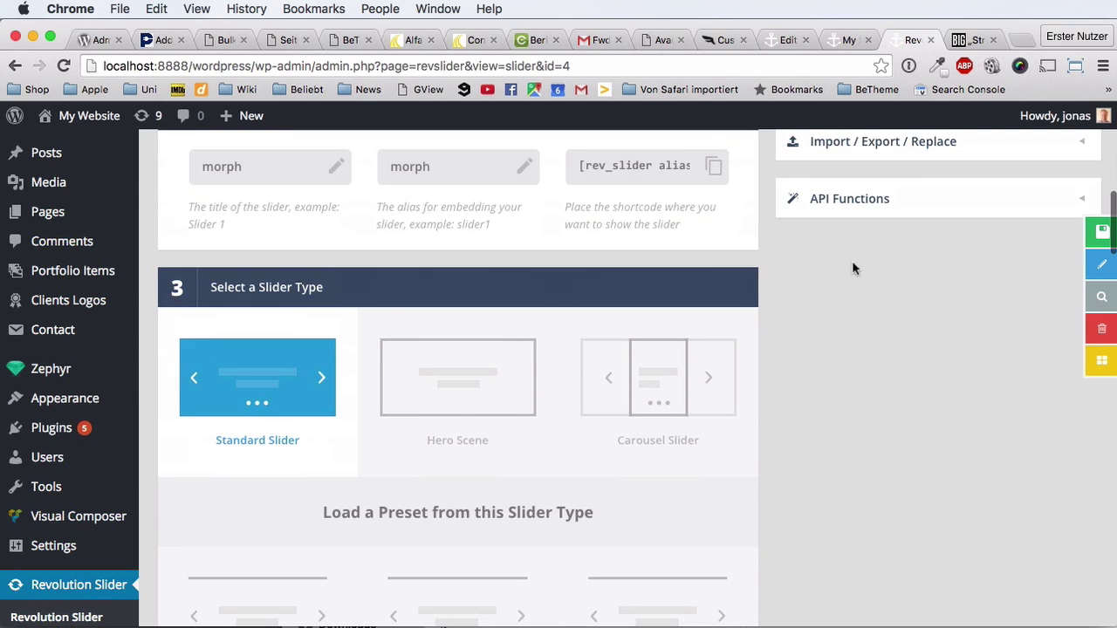
{"action": "left_click", "coordinate": [840, 39]}
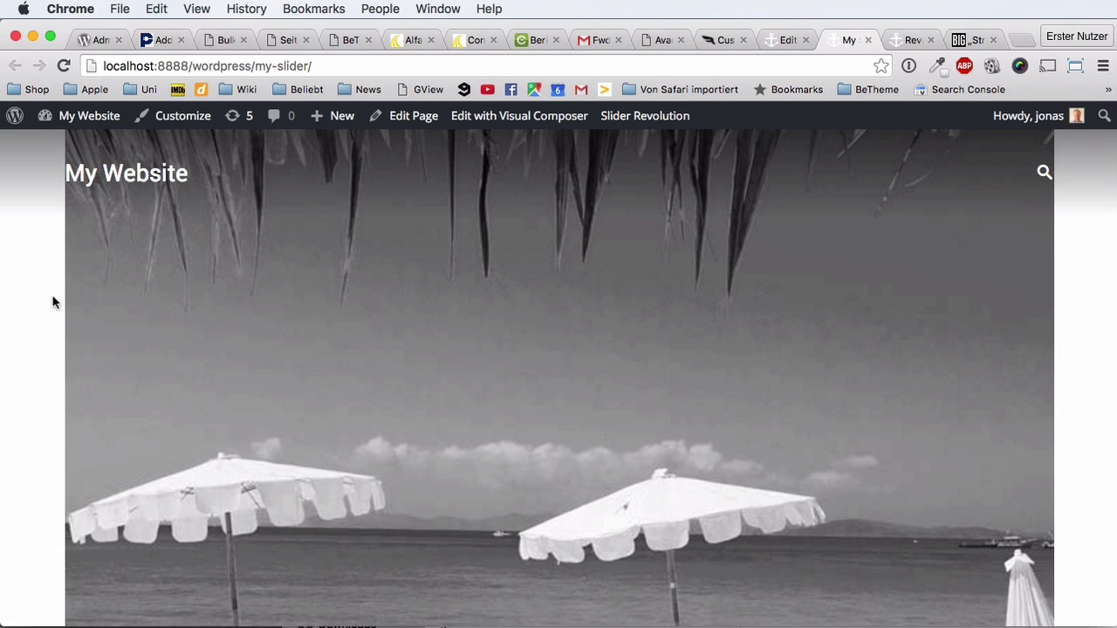
{"action": "left_click", "coordinate": [930, 39]}
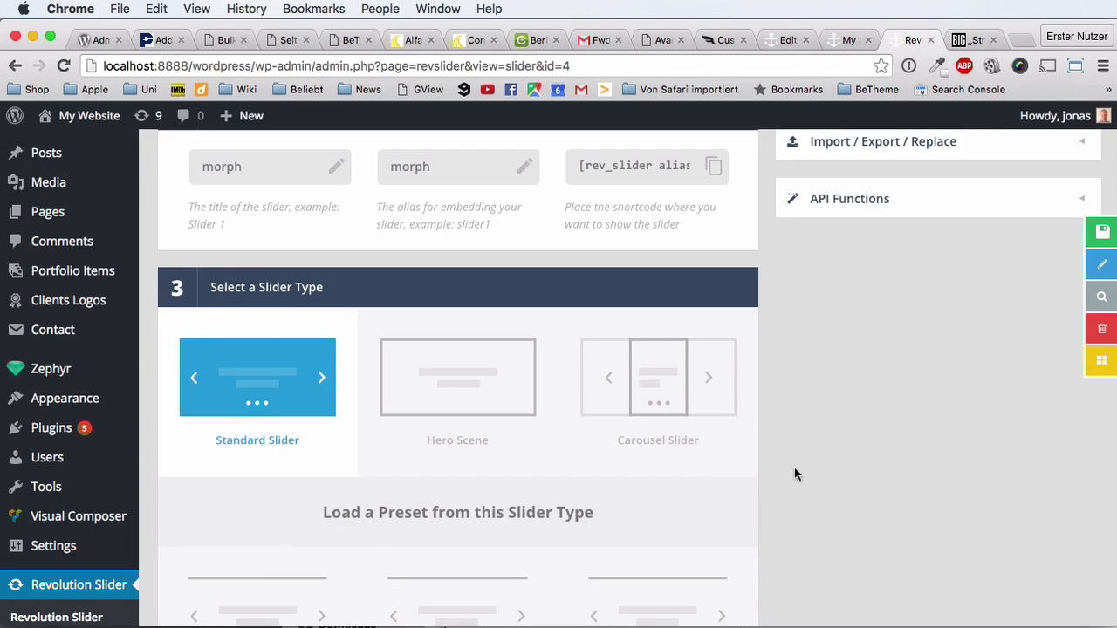
Set the slide layout of the "morph" slider to Full-Width and save the slider settings.
{"action": "scroll", "coordinate": [794, 474], "scroll_direction": "up", "scroll_amount": 3}
{"action": "scroll", "coordinate": [794, 474], "scroll_direction": "down", "scroll_amount": 10}
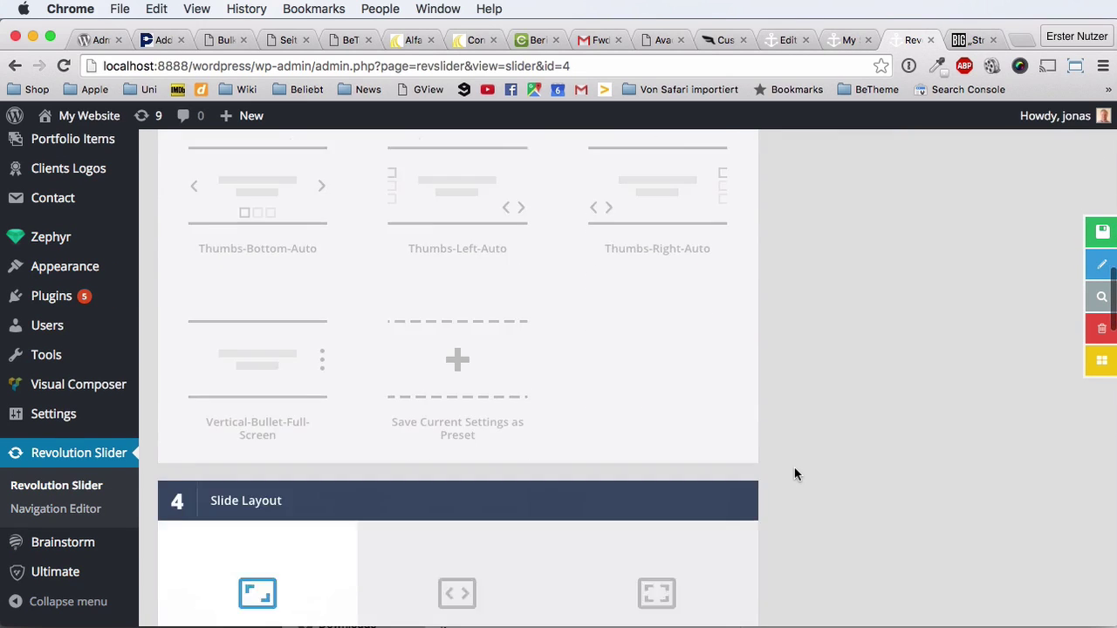
{"action": "scroll", "coordinate": [795, 474], "scroll_direction": "down", "scroll_amount": 5}
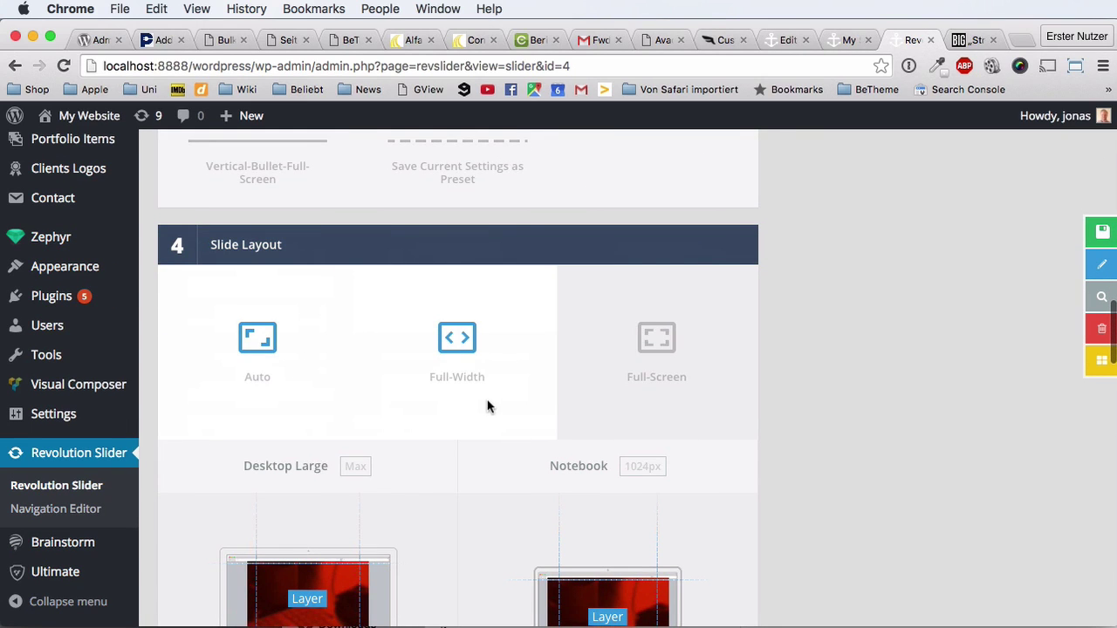
{"action": "left_click", "coordinate": [485, 408]}
{"action": "scroll", "coordinate": [388, 444], "scroll_direction": "down", "scroll_amount": 4}
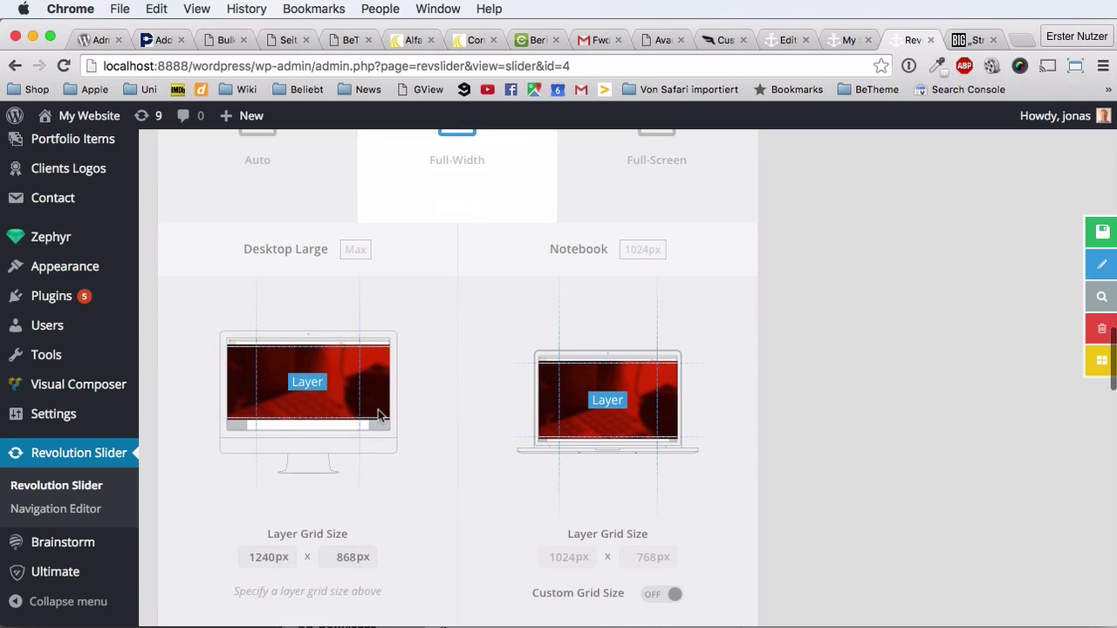
{"action": "scroll", "coordinate": [378, 410], "scroll_direction": "up", "scroll_amount": 2}
{"action": "left_click", "coordinate": [277, 180]}
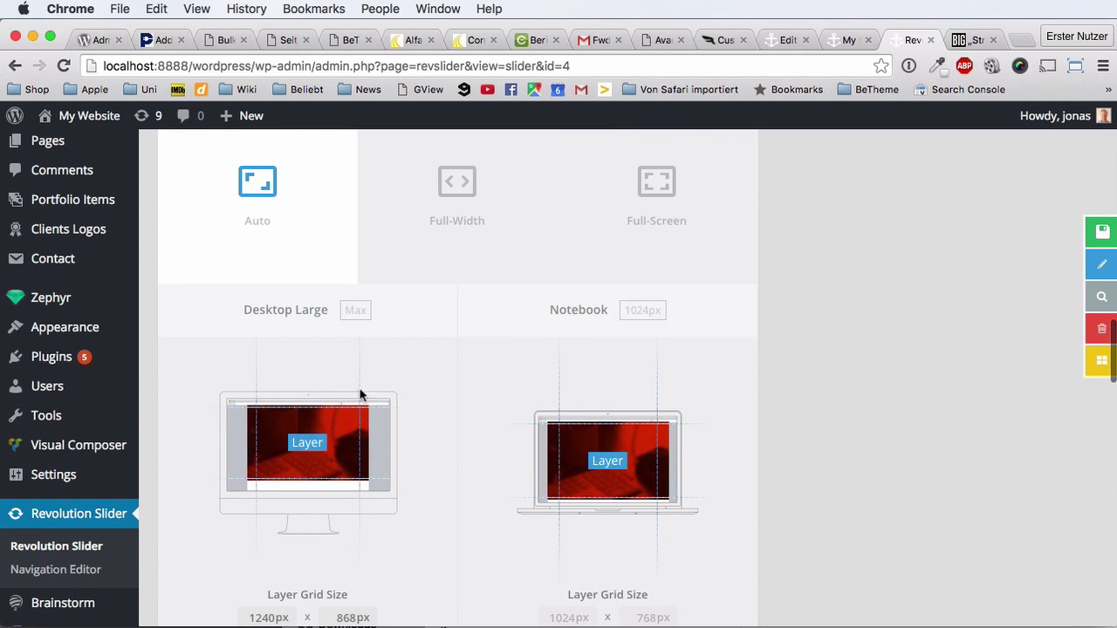
{"action": "left_click", "coordinate": [445, 232]}
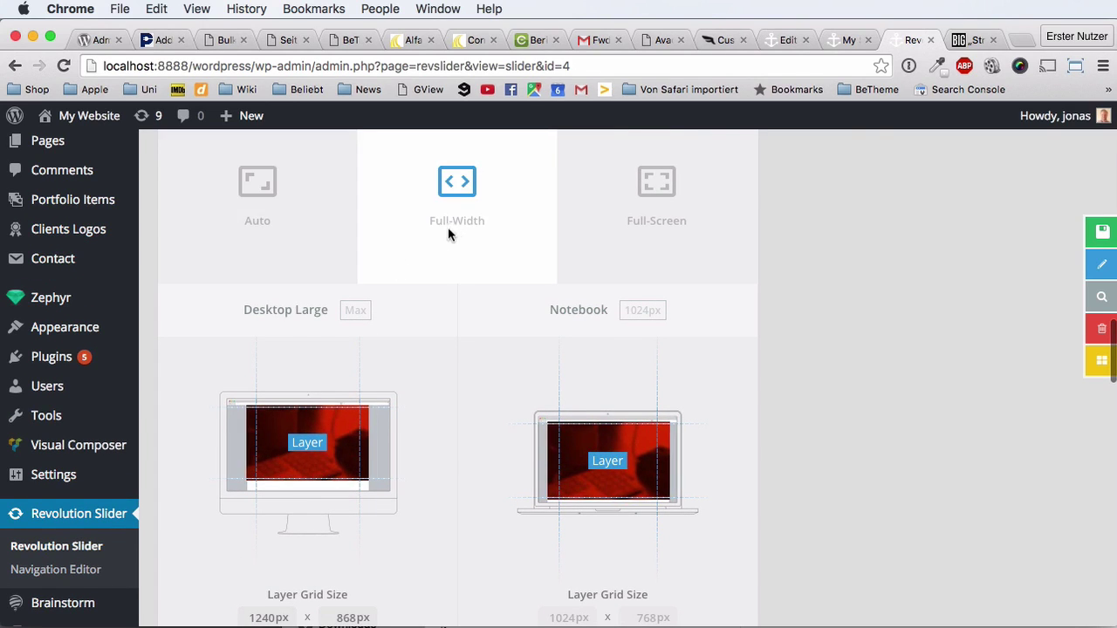
{"action": "left_click", "coordinate": [1079, 233]}
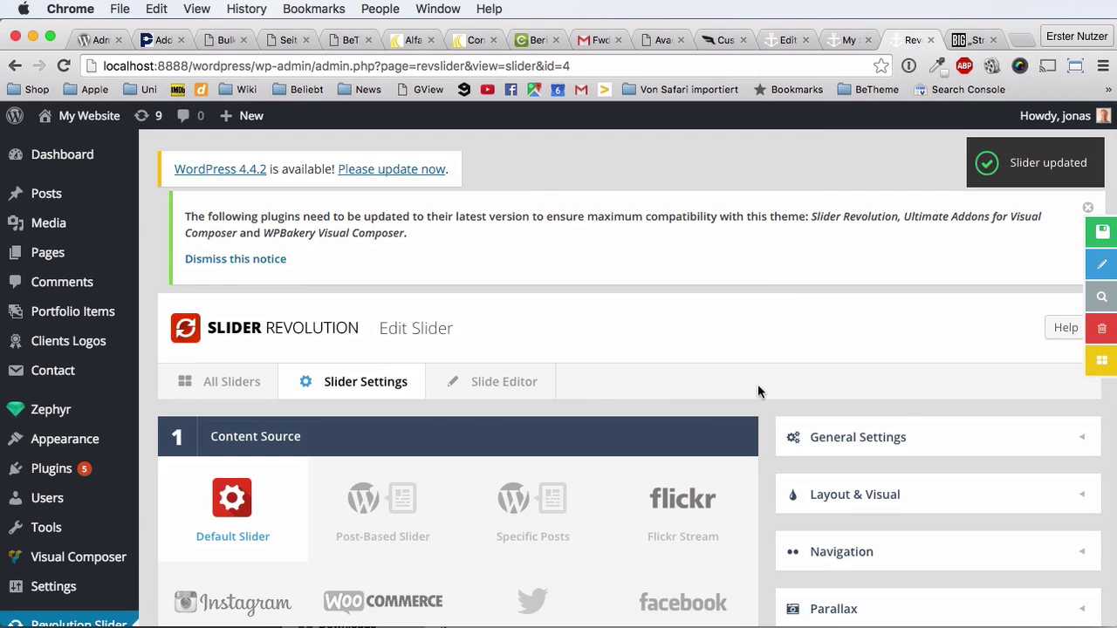
Reload the published "My Slider" page and inspect the slider over its full height.
{"action": "left_click", "coordinate": [844, 39]}
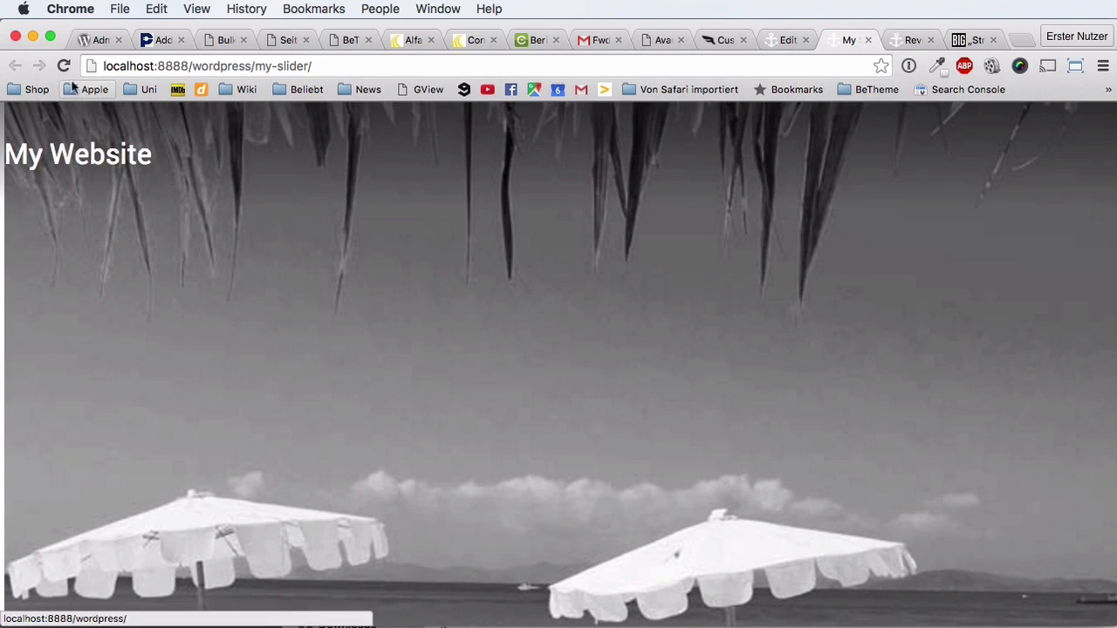
{"action": "left_click", "coordinate": [64, 66]}
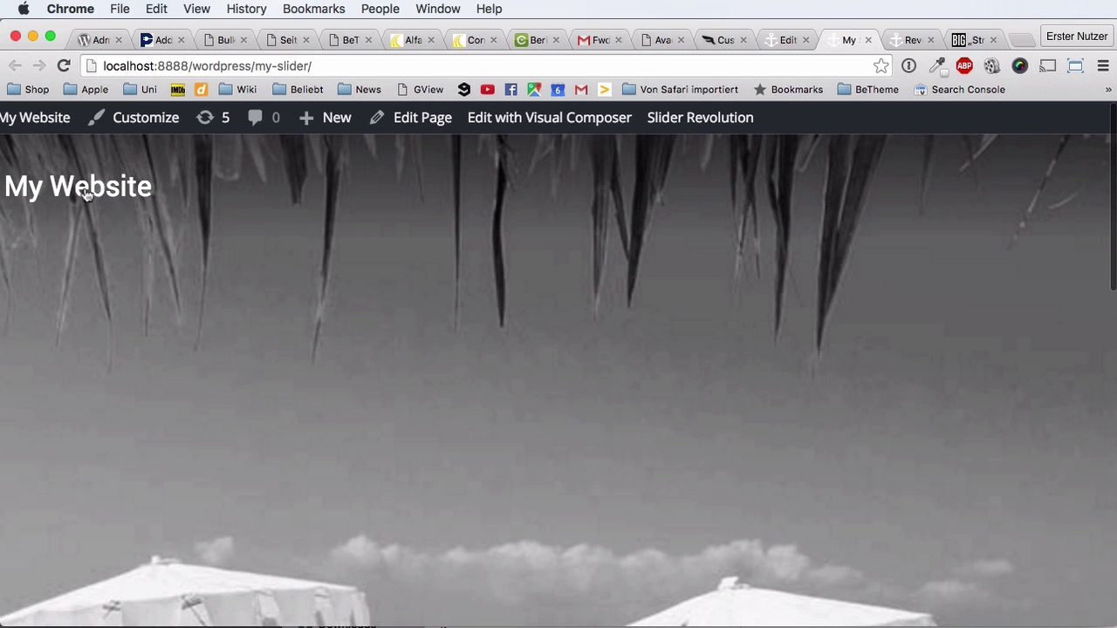
{"action": "scroll", "coordinate": [562, 444], "scroll_direction": "down", "scroll_amount": 5}
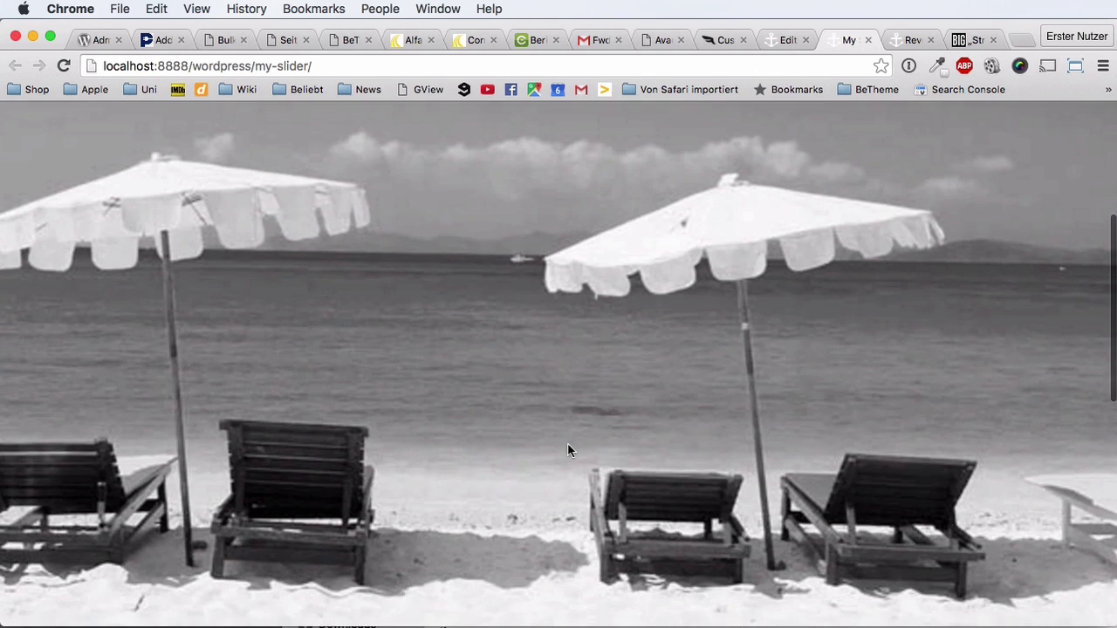
{"action": "scroll", "coordinate": [576, 443], "scroll_direction": "down", "scroll_amount": 15}
{"action": "scroll", "coordinate": [583, 449], "scroll_direction": "up", "scroll_amount": 20}
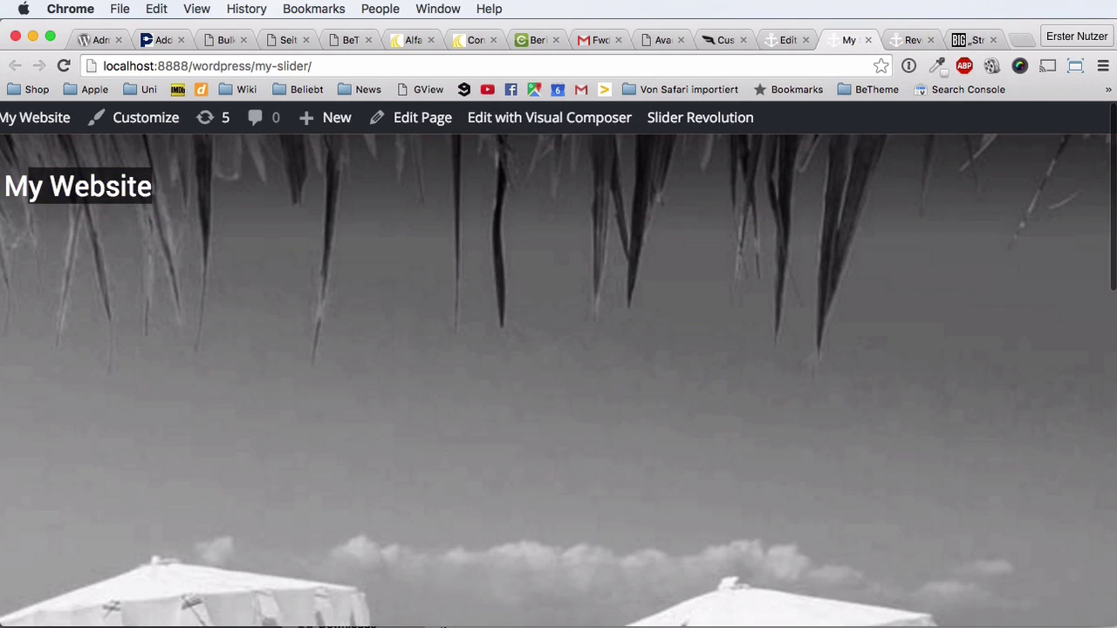
Resize the browser window to 1280 x 700 and reload the "My Slider" page.
{"action": "left_click_drag", "start_coordinate": [1116, 358], "coordinate": [1010, 358]}
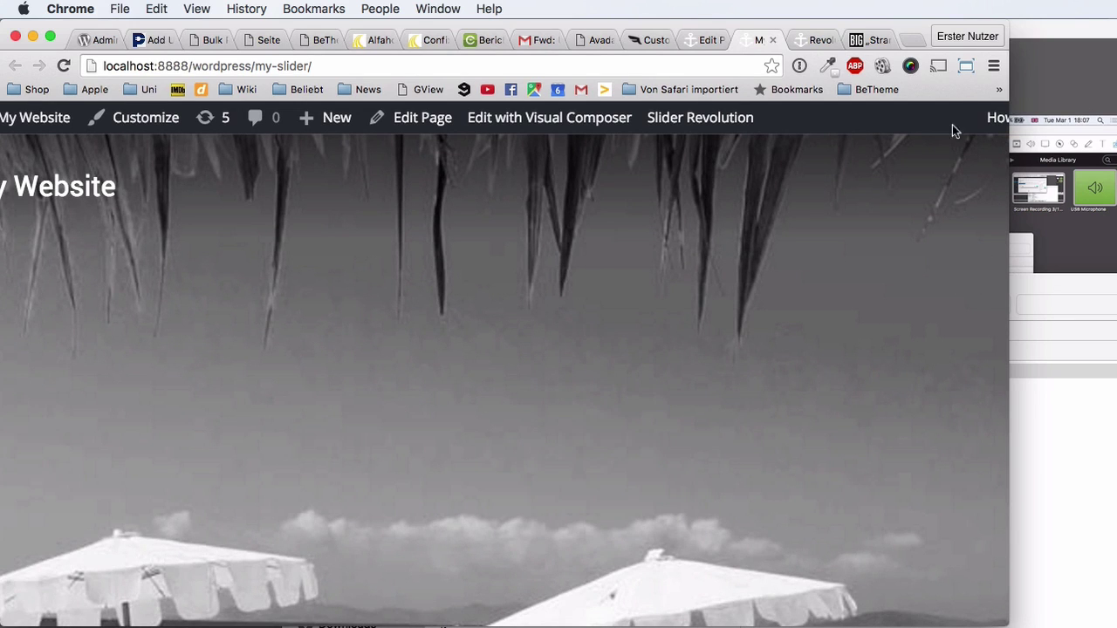
{"action": "left_click", "coordinate": [965, 68]}
{"action": "left_click", "coordinate": [958, 94]}
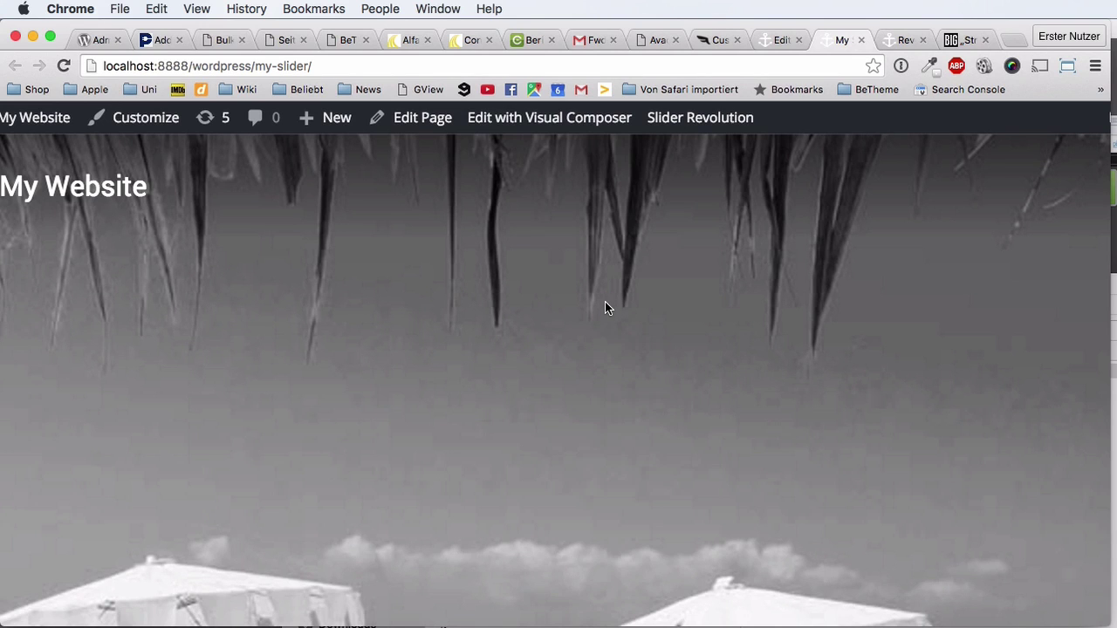
{"action": "key", "text": "super+r"}
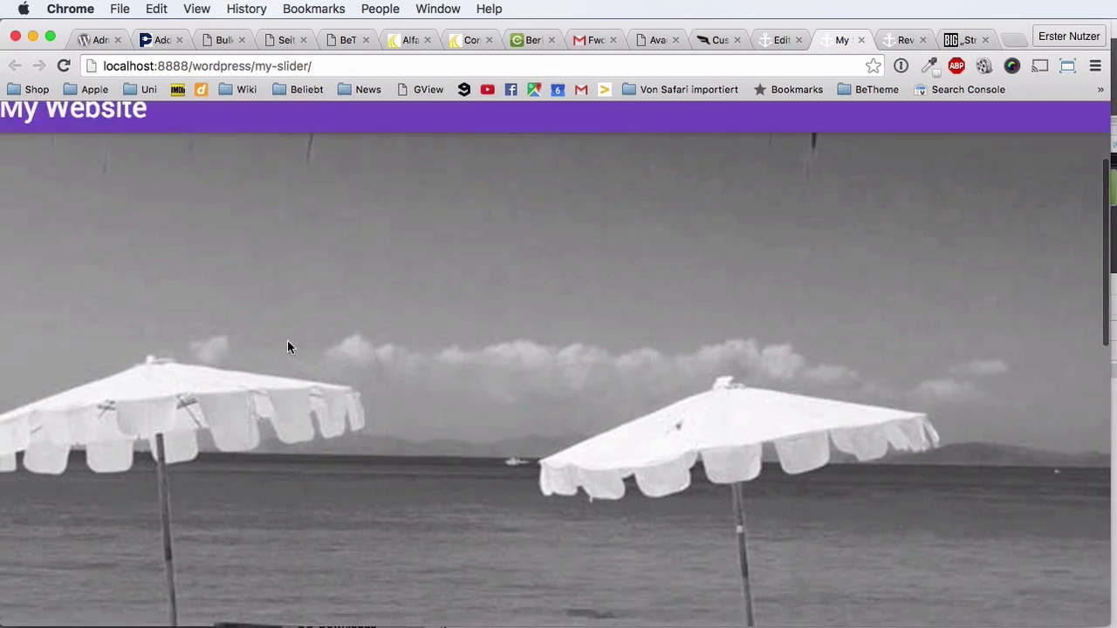
{"action": "key", "text": "super+r"}
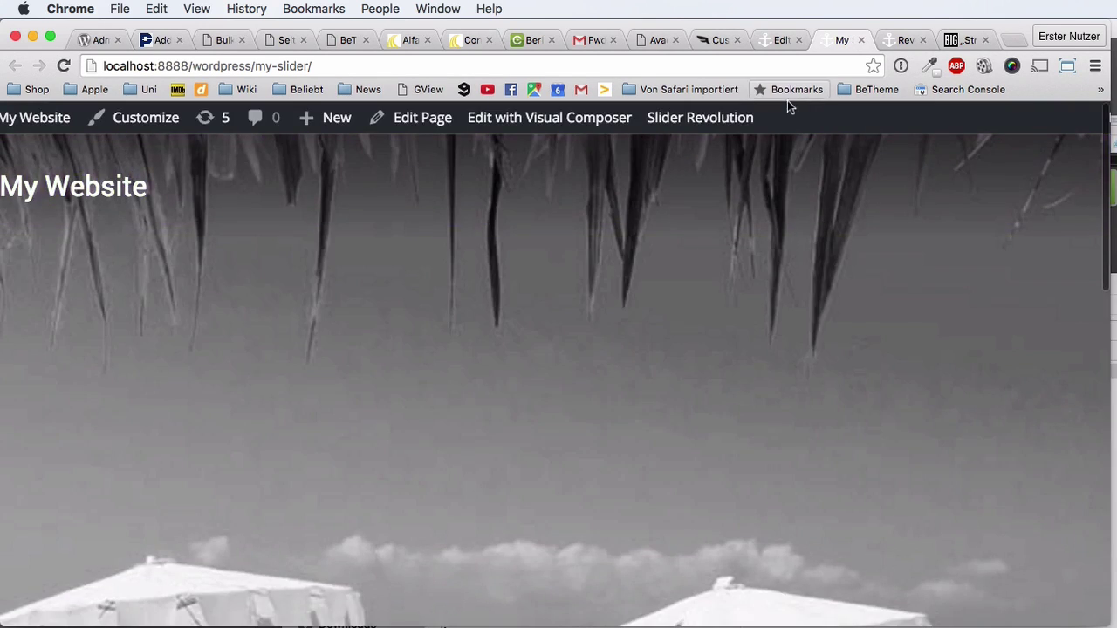
Return to the slider settings and review the layer grid sizes for the different devices under Slide Layout.
{"action": "left_click", "coordinate": [901, 40]}
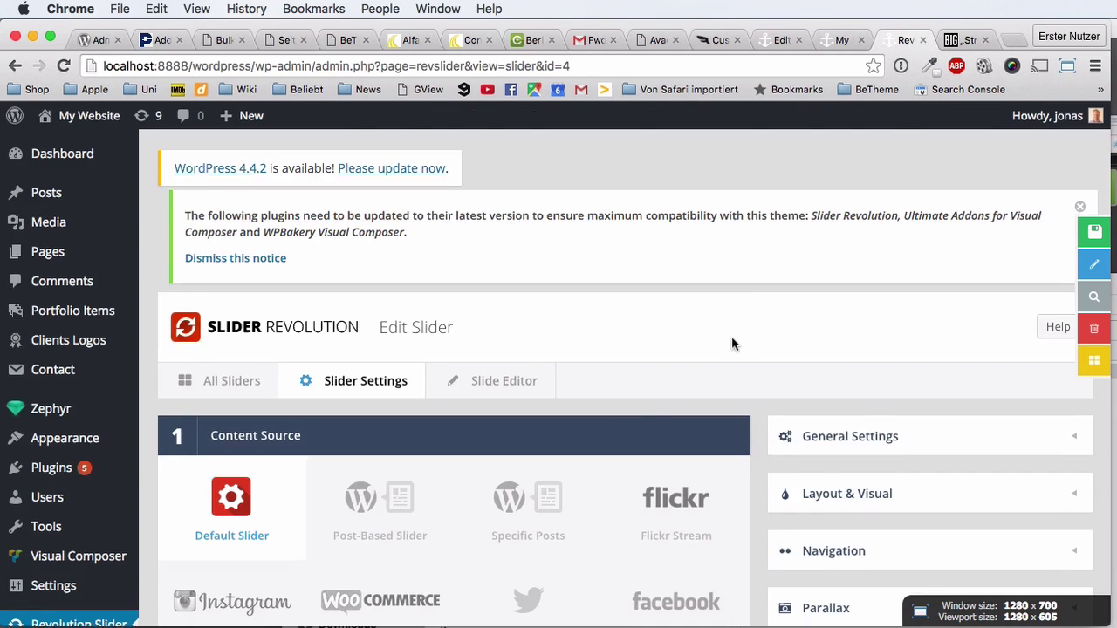
{"action": "scroll", "coordinate": [737, 338], "scroll_direction": "down", "scroll_amount": 5}
{"action": "scroll", "coordinate": [757, 340], "scroll_direction": "down", "scroll_amount": 10}
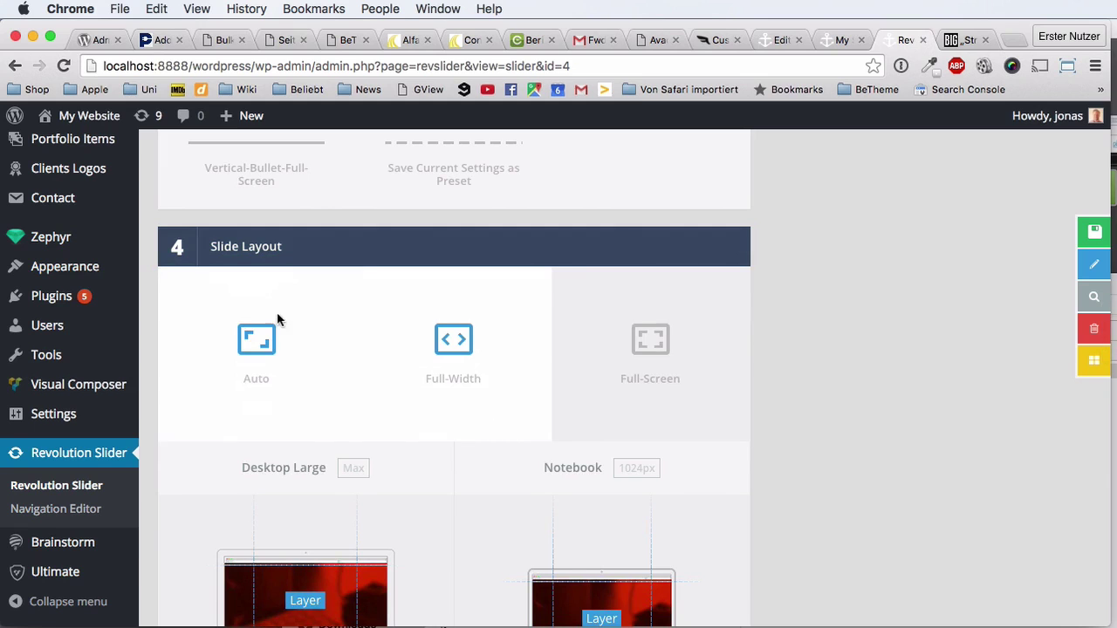
{"action": "scroll", "coordinate": [329, 374], "scroll_direction": "down", "scroll_amount": 5}
{"action": "scroll", "coordinate": [329, 375], "scroll_direction": "down", "scroll_amount": 5}
{"action": "scroll", "coordinate": [329, 374], "scroll_direction": "up", "scroll_amount": 4}
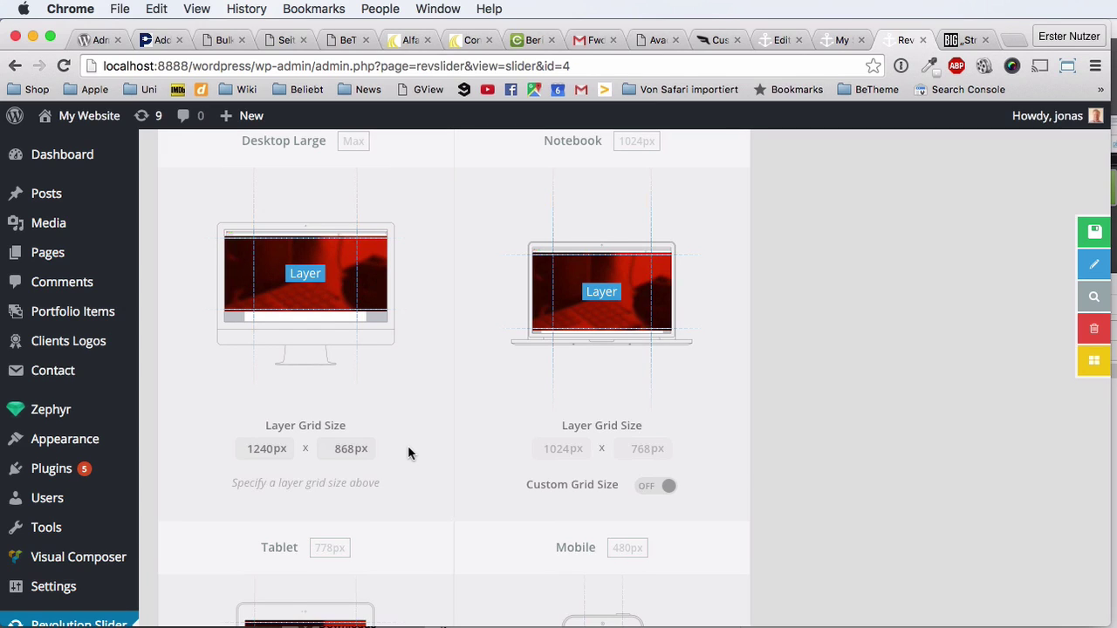
{"action": "scroll", "coordinate": [412, 452], "scroll_direction": "up", "scroll_amount": 1}
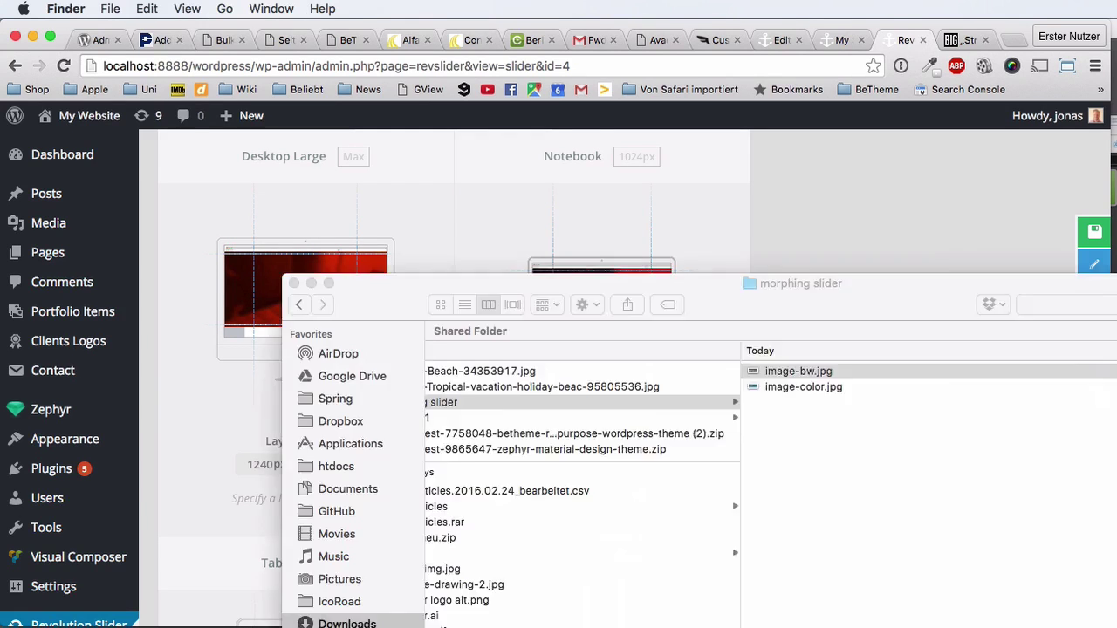
Check the pixel dimensions of image-bw.jpg in the Finder folder "morphing slider", then return to Chrome.
{"action": "left_click_drag", "start_coordinate": [748, 349], "coordinate": [668, 34]}
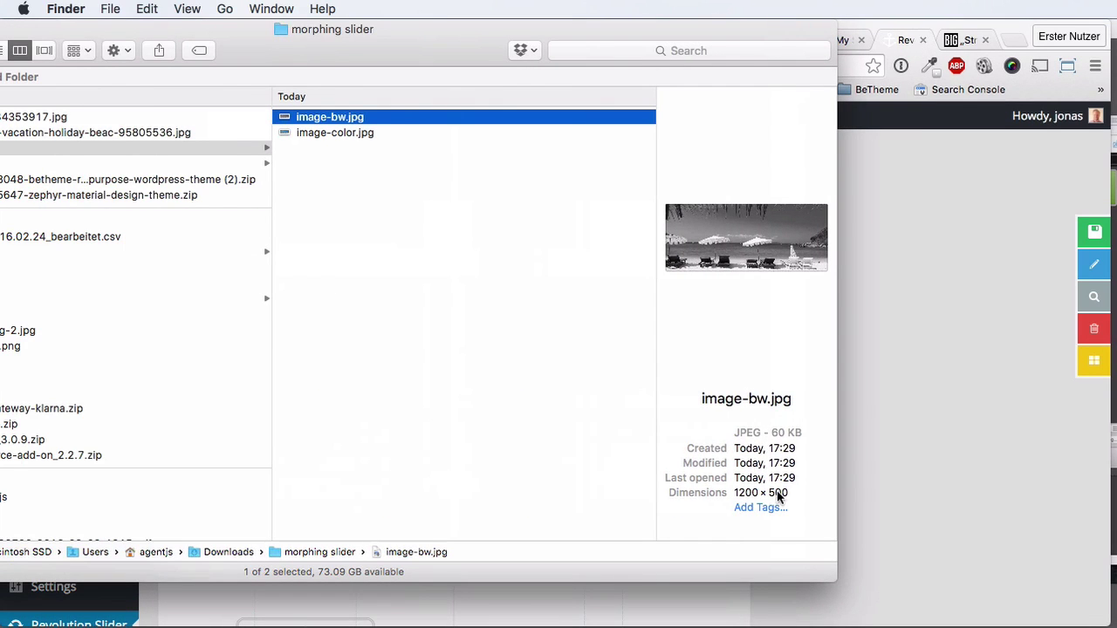
{"action": "left_click_drag", "start_coordinate": [773, 35], "coordinate": [1112, 476]}
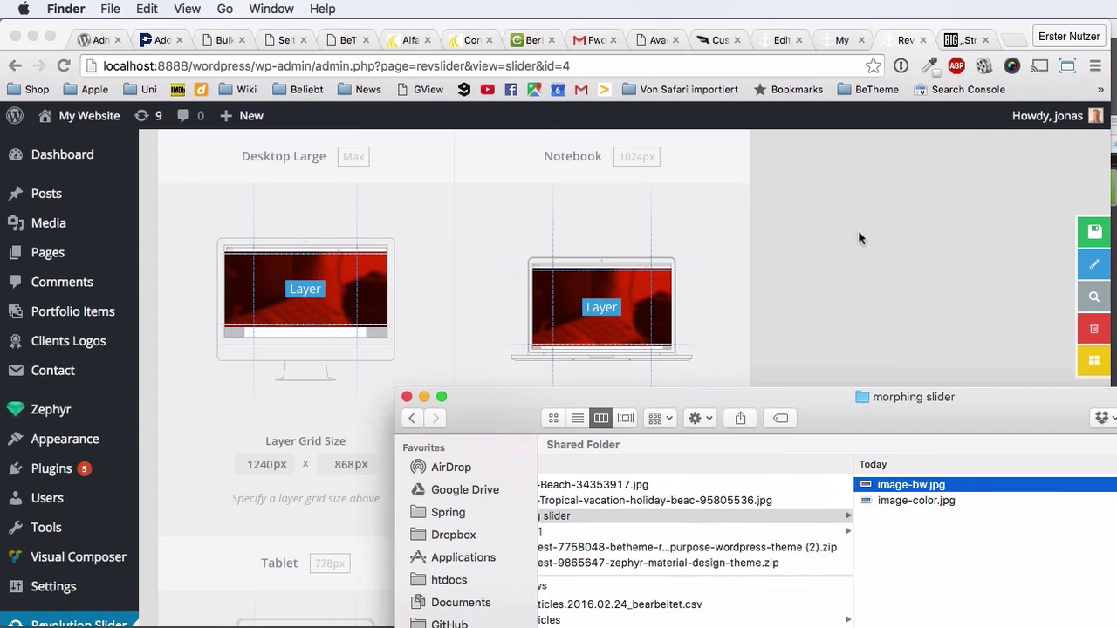
{"action": "left_click", "coordinate": [838, 234]}
Set the Desktop Large layer grid size to 1200 px by 500 px.
{"action": "scroll", "coordinate": [403, 323], "scroll_direction": "up", "scroll_amount": 2}
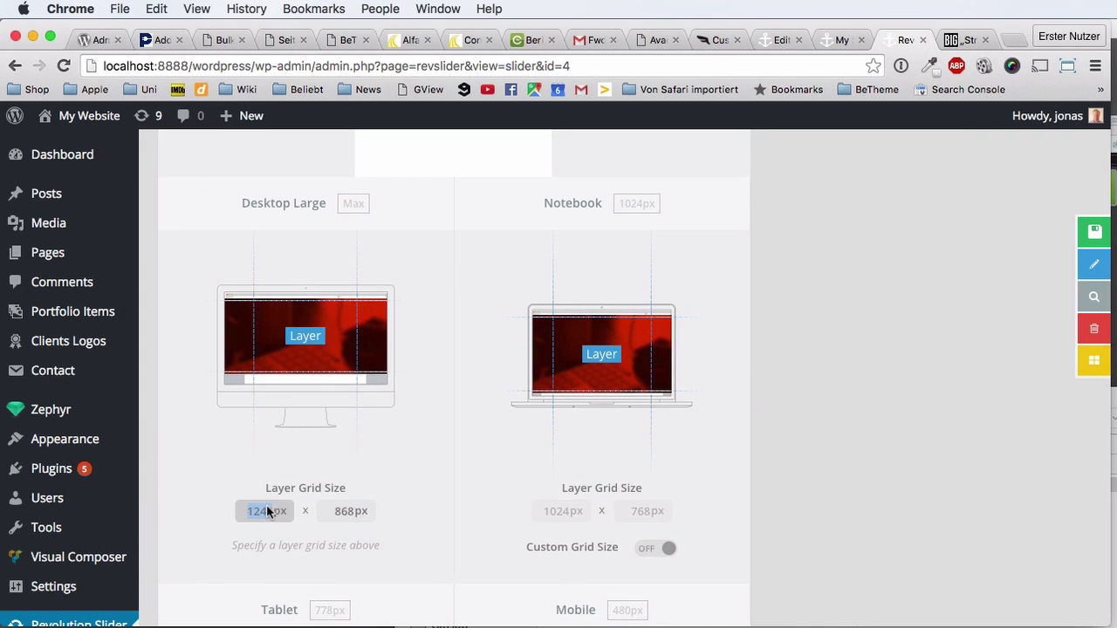
{"action": "type", "text": "1"}
{"action": "left_click", "coordinate": [343, 511]}
{"action": "type", "text": "500"}
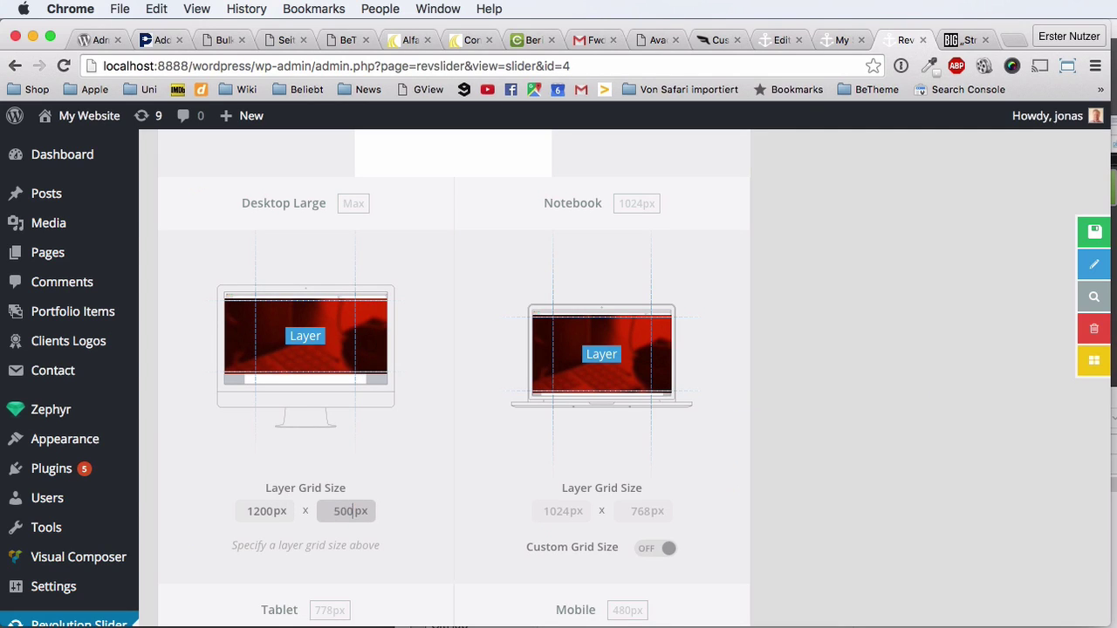
{"action": "left_click", "coordinate": [442, 498]}
{"action": "scroll", "coordinate": [469, 502], "scroll_direction": "up", "scroll_amount": 2}
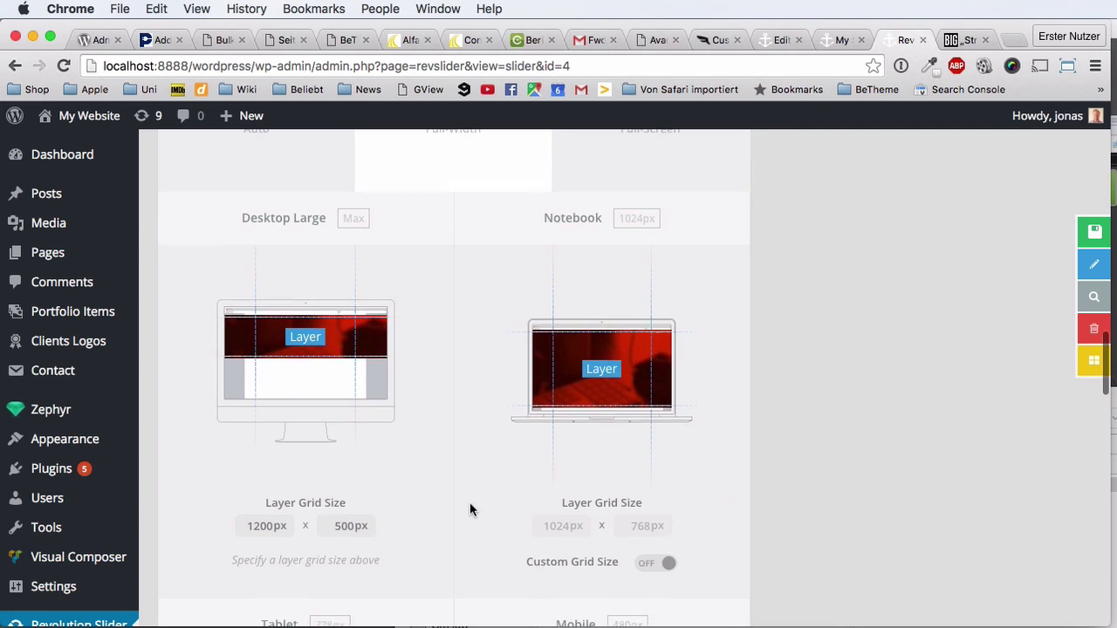
{"action": "scroll", "coordinate": [447, 490], "scroll_direction": "up", "scroll_amount": 3}
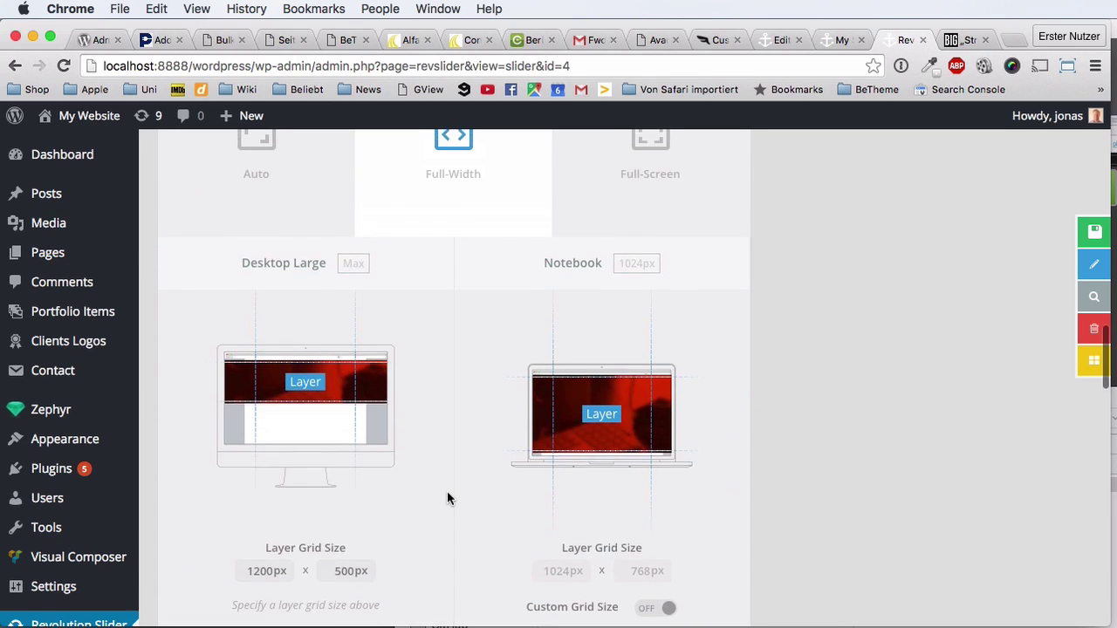
Save the slider settings with the new layer grid size.
{"action": "left_click", "coordinate": [1079, 232]}
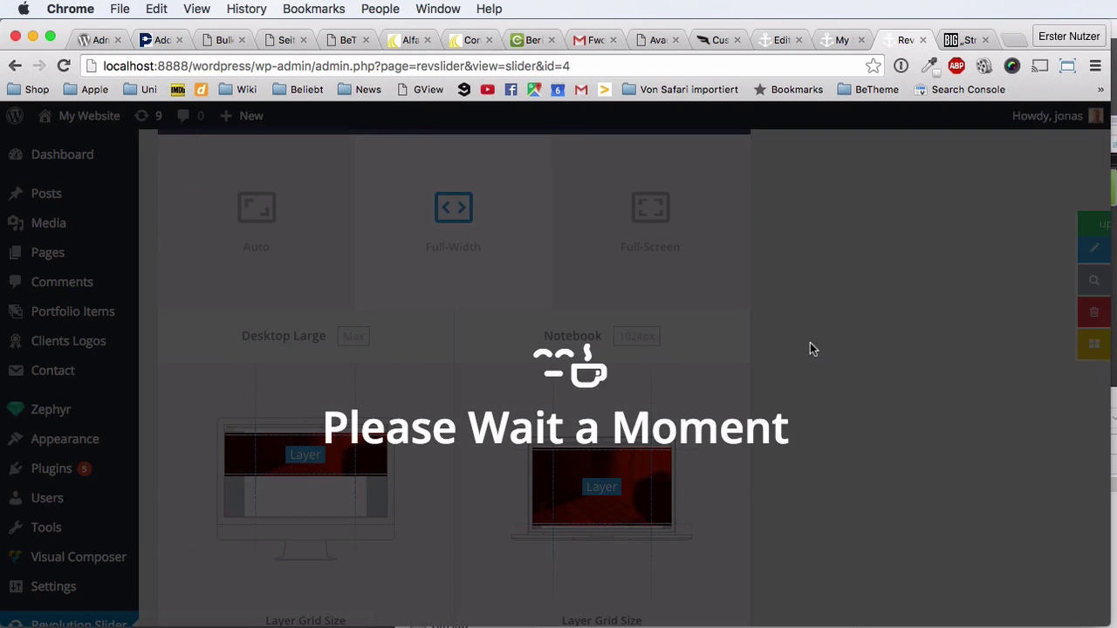
{"action": "scroll", "coordinate": [810, 349], "scroll_direction": "up", "scroll_amount": 5}
{"action": "scroll", "coordinate": [809, 349], "scroll_direction": "up", "scroll_amount": 10}
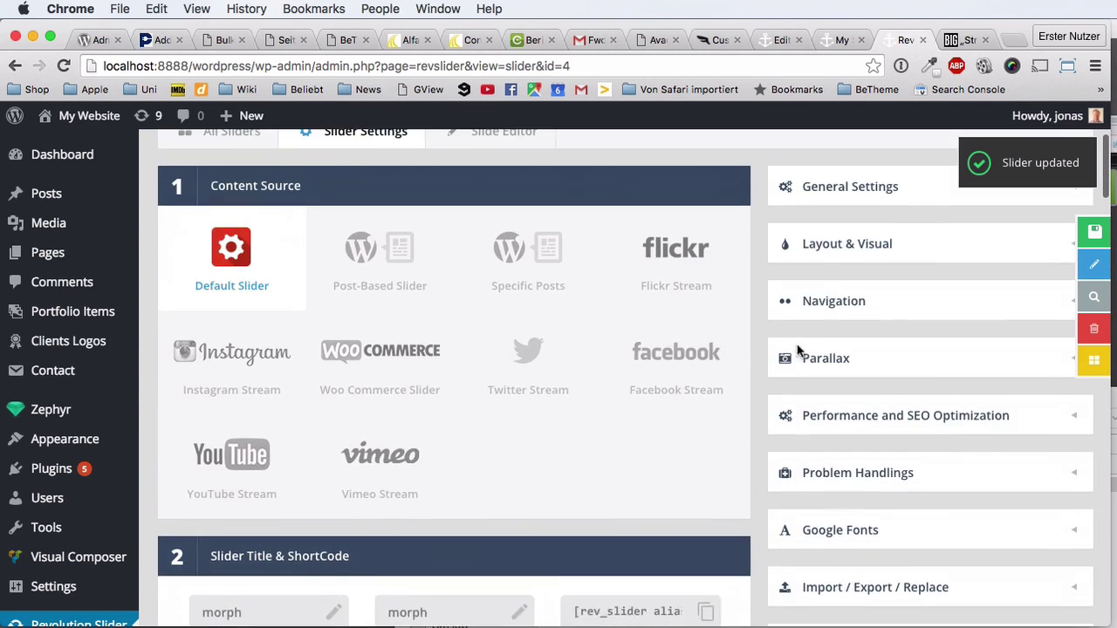
Preview the slider at the desktop, notebook, tablet and phone sizes, then close the preview.
{"action": "scroll", "coordinate": [764, 323], "scroll_direction": "up", "scroll_amount": 1}
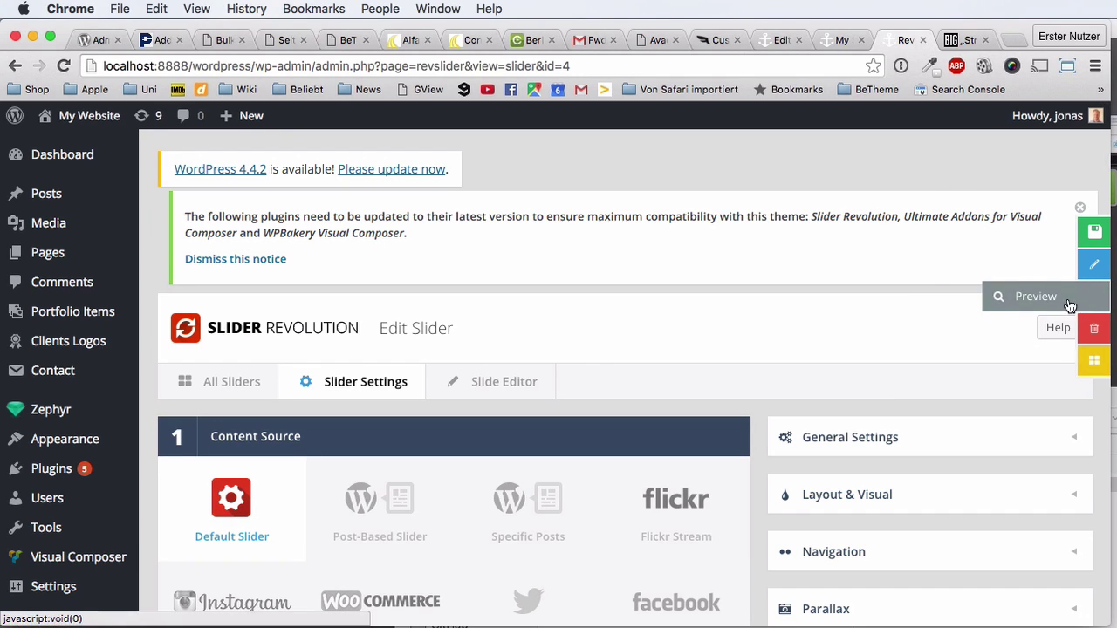
{"action": "left_click", "coordinate": [1069, 301]}
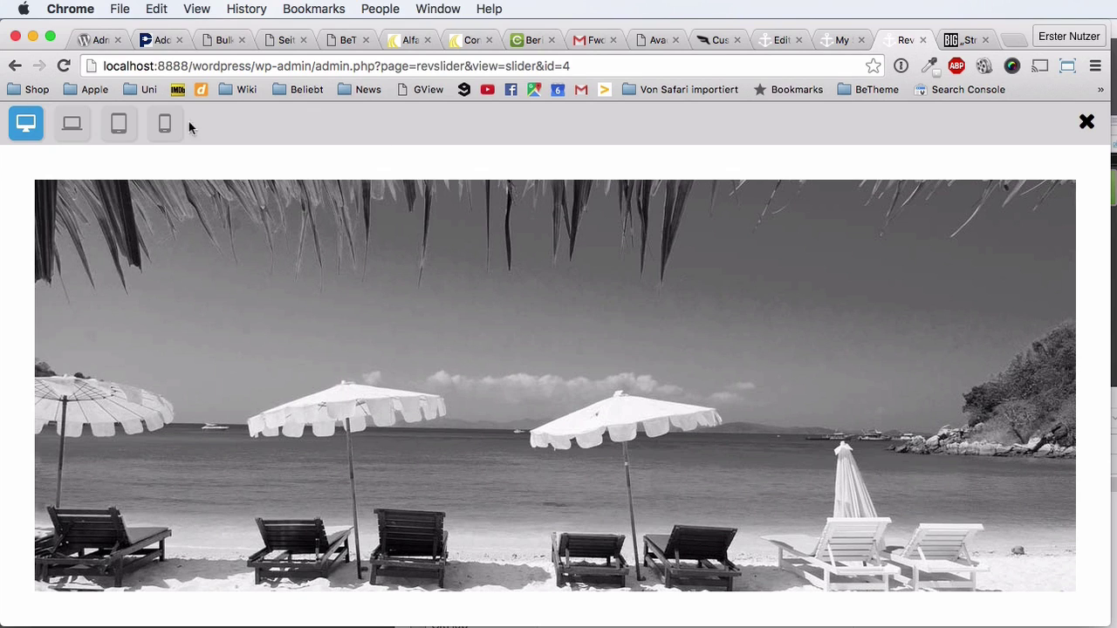
{"action": "left_click", "coordinate": [71, 127]}
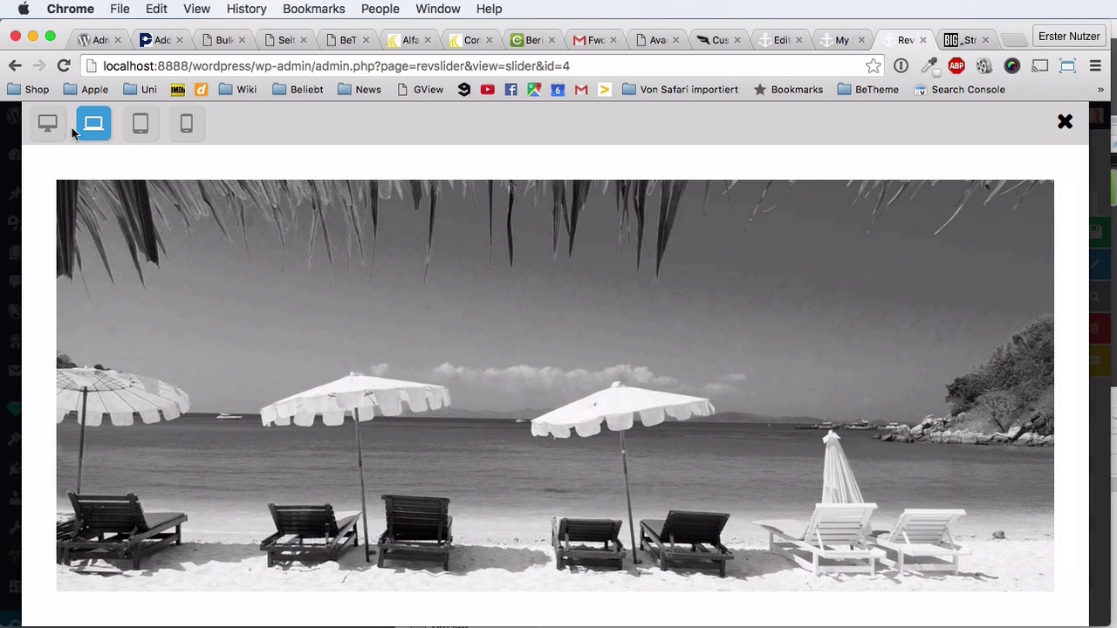
{"action": "left_click", "coordinate": [138, 124]}
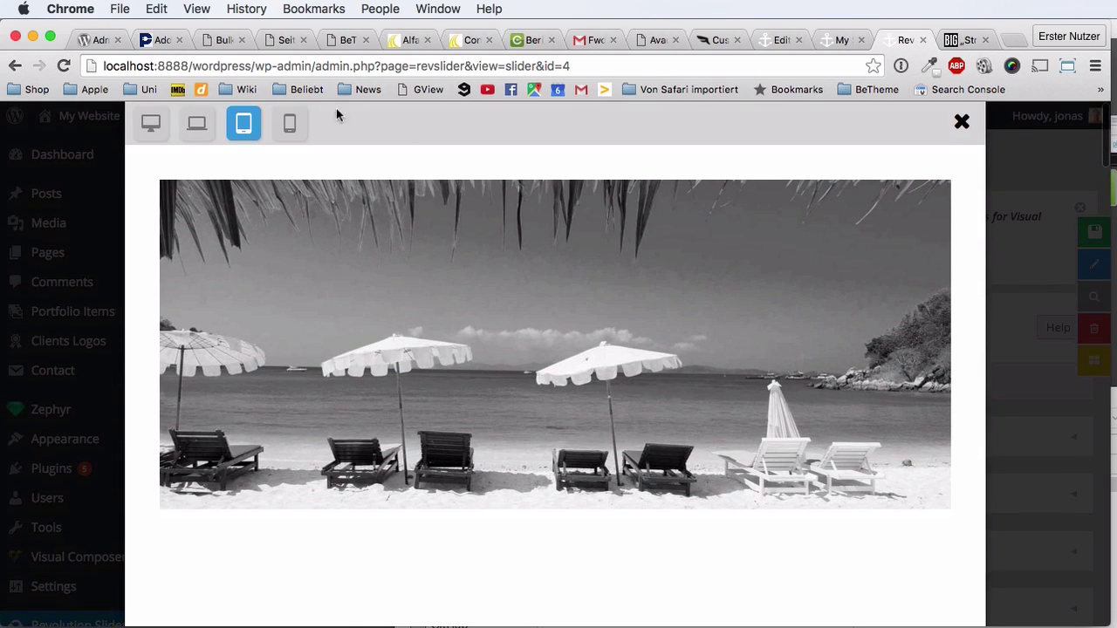
{"action": "left_click", "coordinate": [278, 124]}
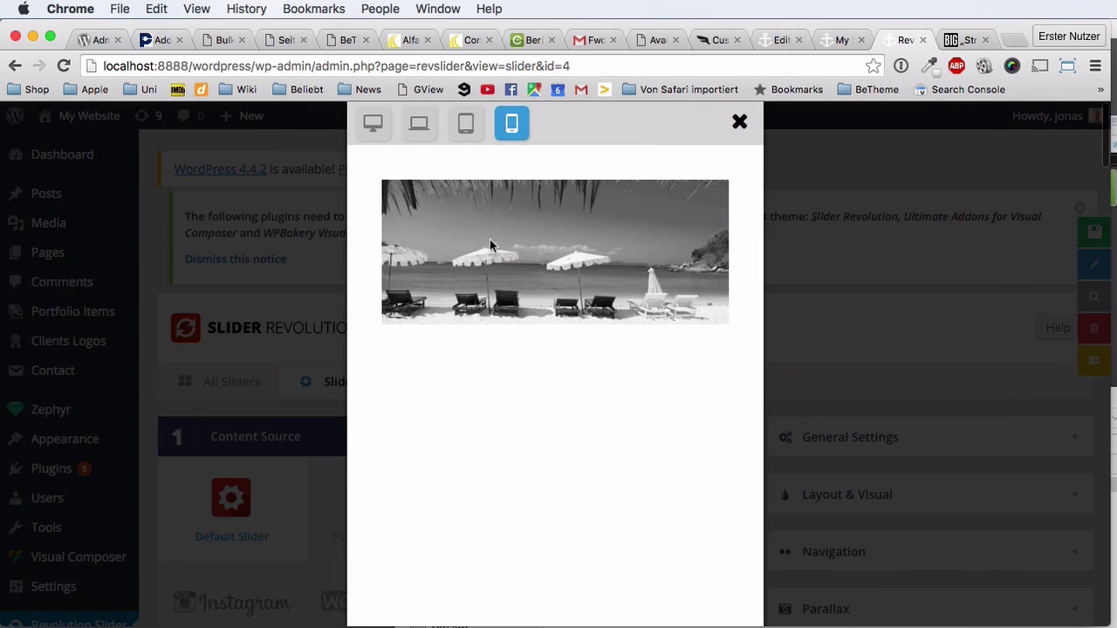
{"action": "left_click", "coordinate": [420, 131]}
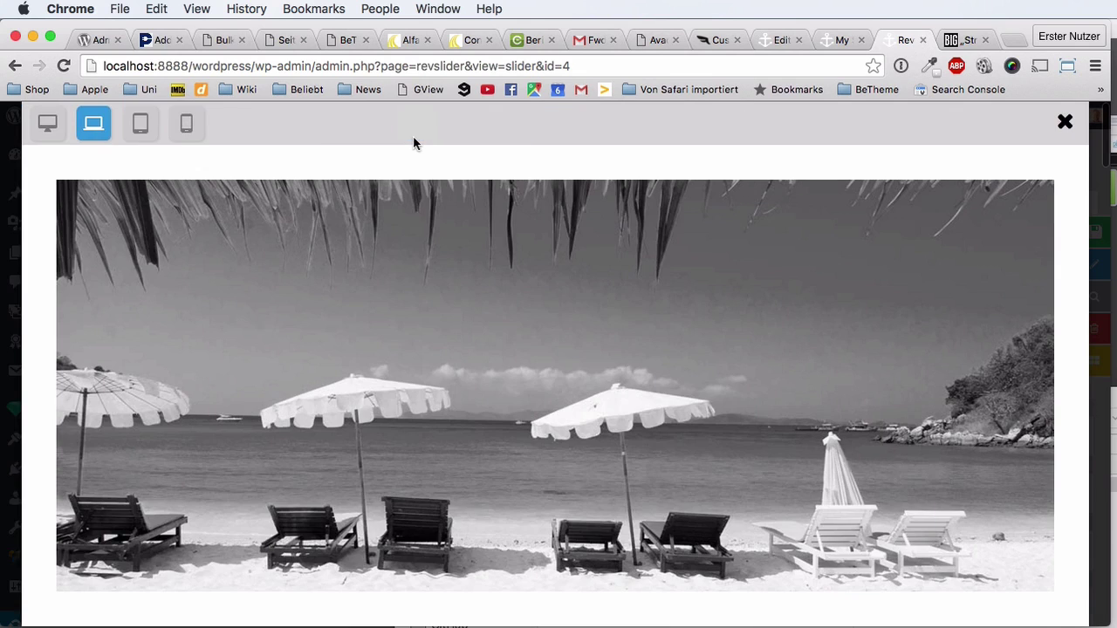
{"action": "left_click", "coordinate": [58, 130]}
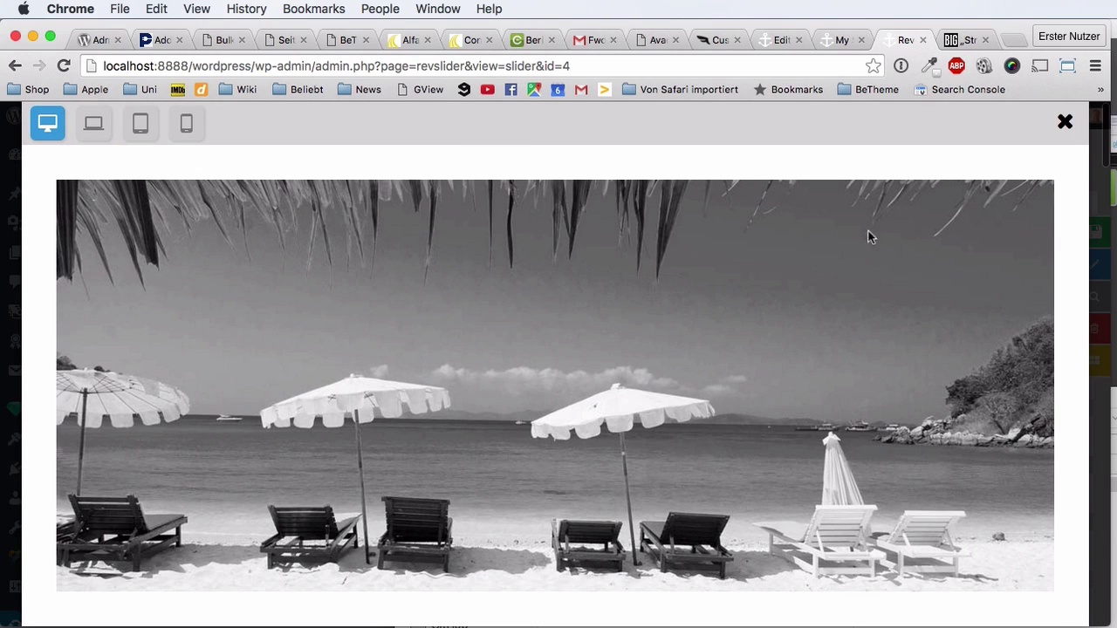
{"action": "left_click", "coordinate": [1064, 121]}
Reload the "My Slider" page and check how the full-width slider fits the page.
{"action": "scroll", "coordinate": [752, 321], "scroll_direction": "down", "scroll_amount": 4}
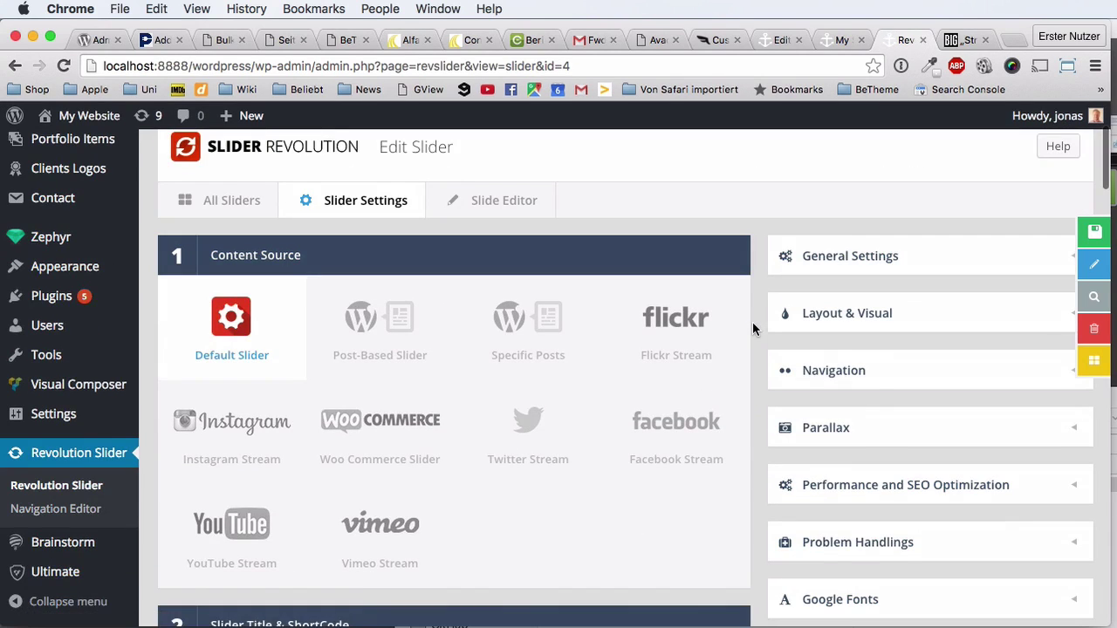
{"action": "left_click", "coordinate": [836, 40]}
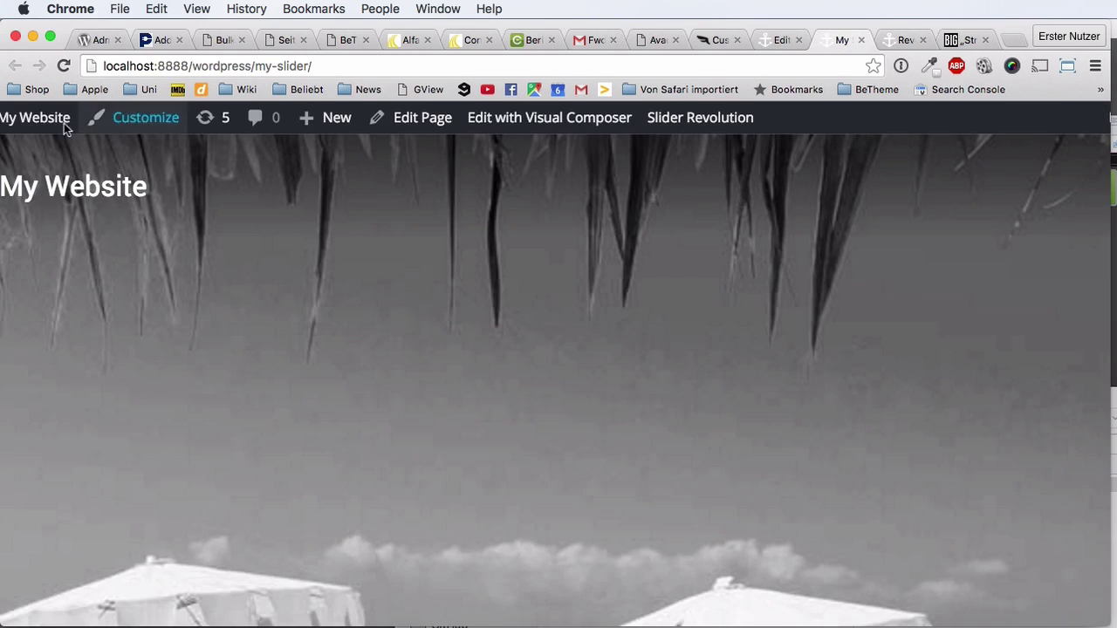
{"action": "left_click", "coordinate": [67, 68]}
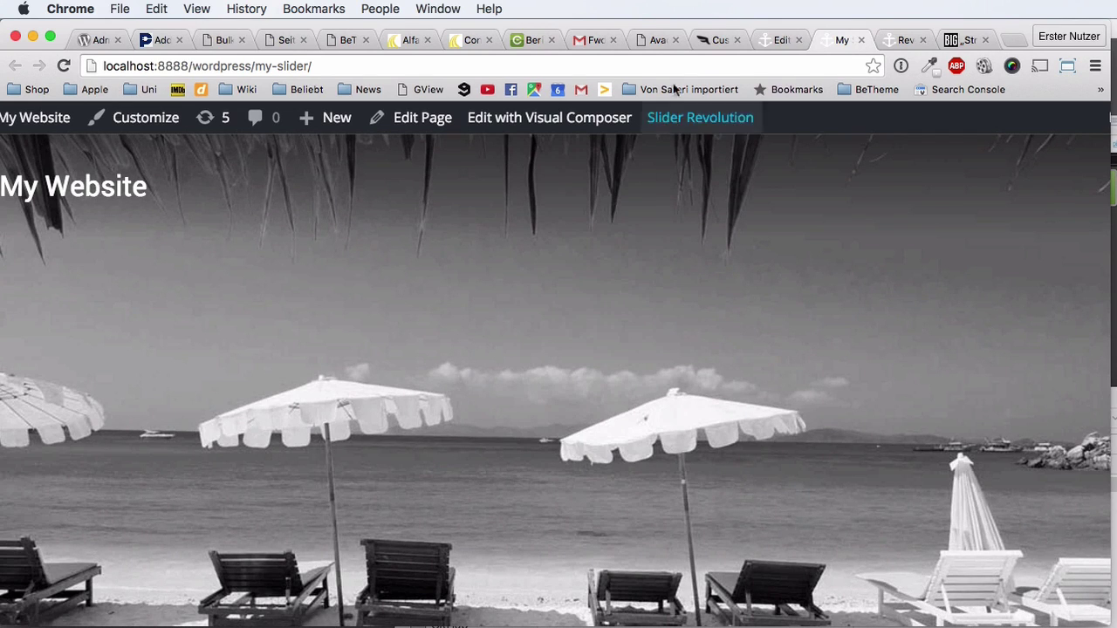
{"action": "left_click_drag", "start_coordinate": [733, 26], "coordinate": [736, 22]}
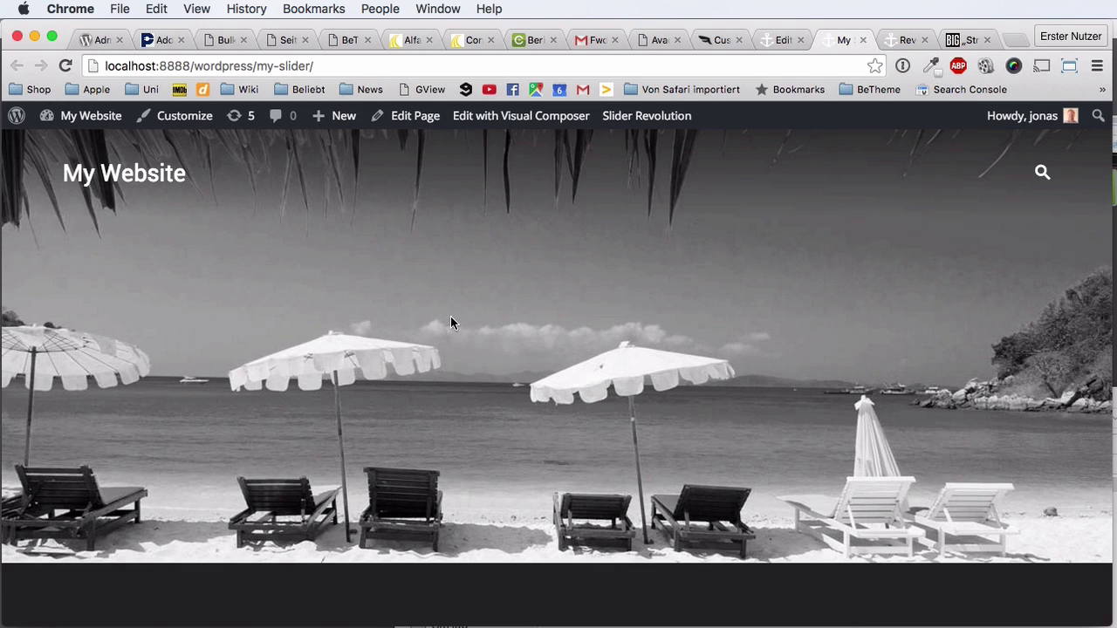
{"action": "scroll", "coordinate": [522, 404], "scroll_direction": "down", "scroll_amount": 5}
{"action": "scroll", "coordinate": [523, 401], "scroll_direction": "up", "scroll_amount": 5}
Add a blank second slide to the "morph" slider in the Slide Editor.
{"action": "left_click", "coordinate": [887, 37]}
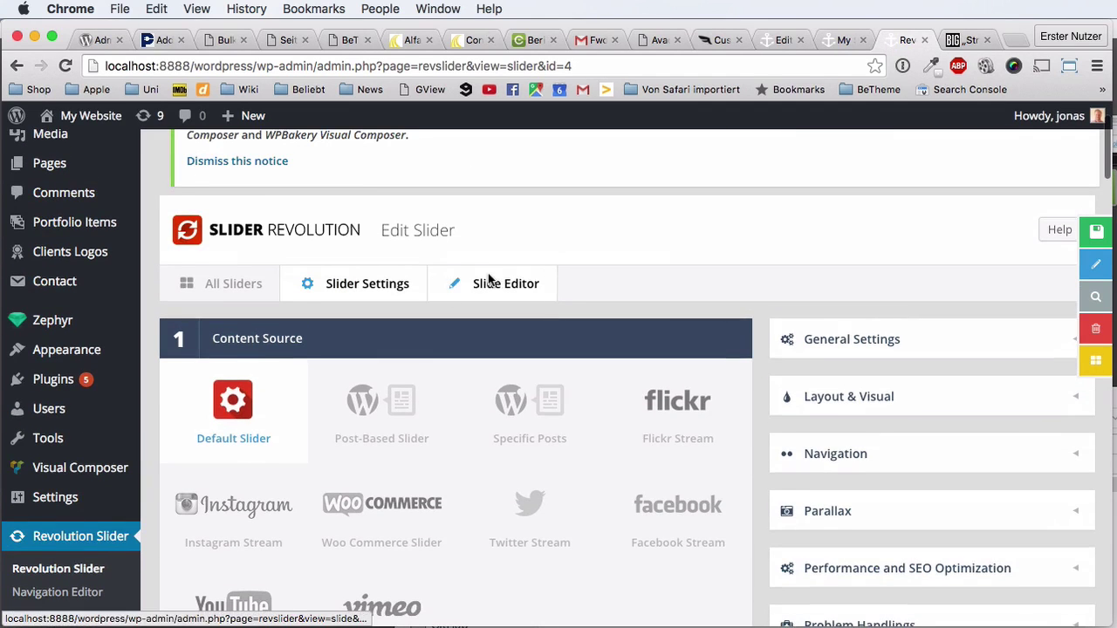
{"action": "left_click", "coordinate": [490, 282]}
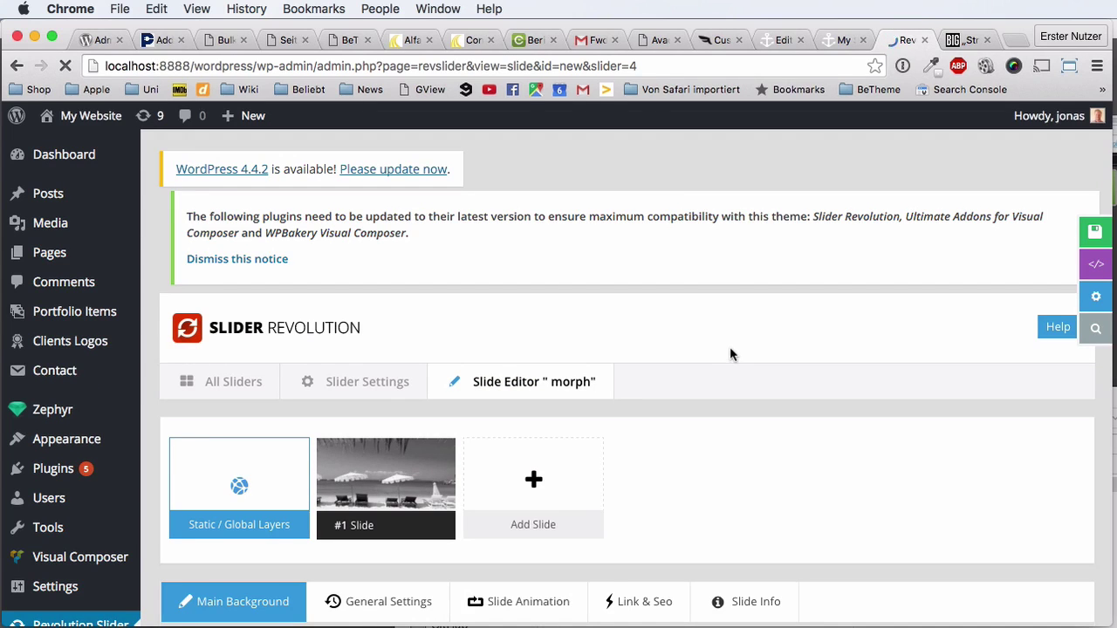
{"action": "scroll", "coordinate": [681, 480], "scroll_direction": "down", "scroll_amount": 2}
{"action": "mouse_move", "coordinate": [532, 428]}
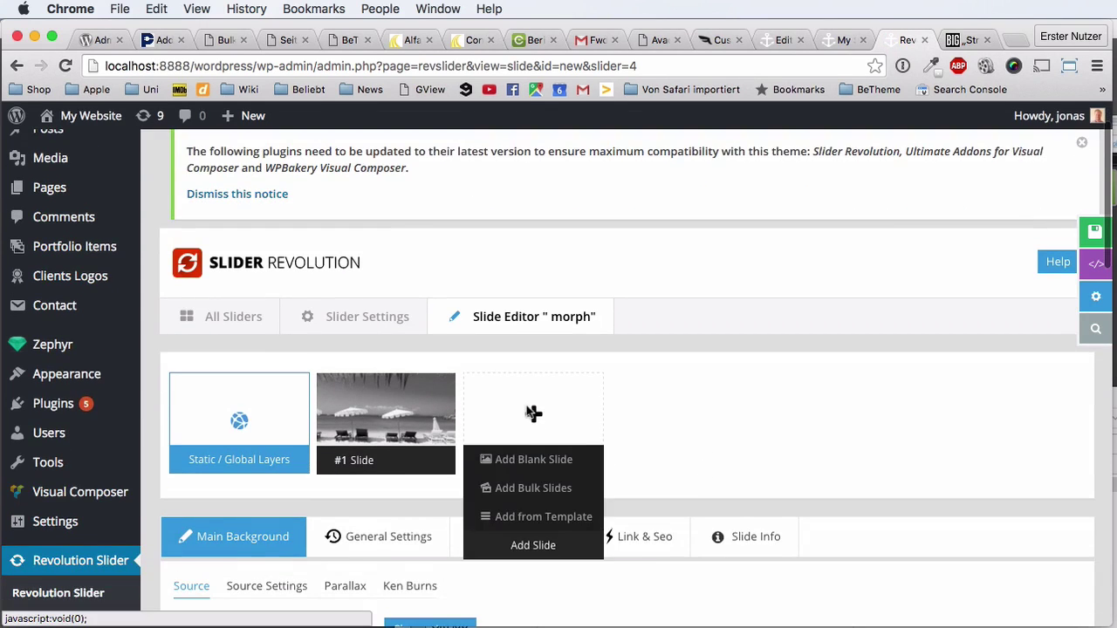
{"action": "left_click", "coordinate": [526, 460]}
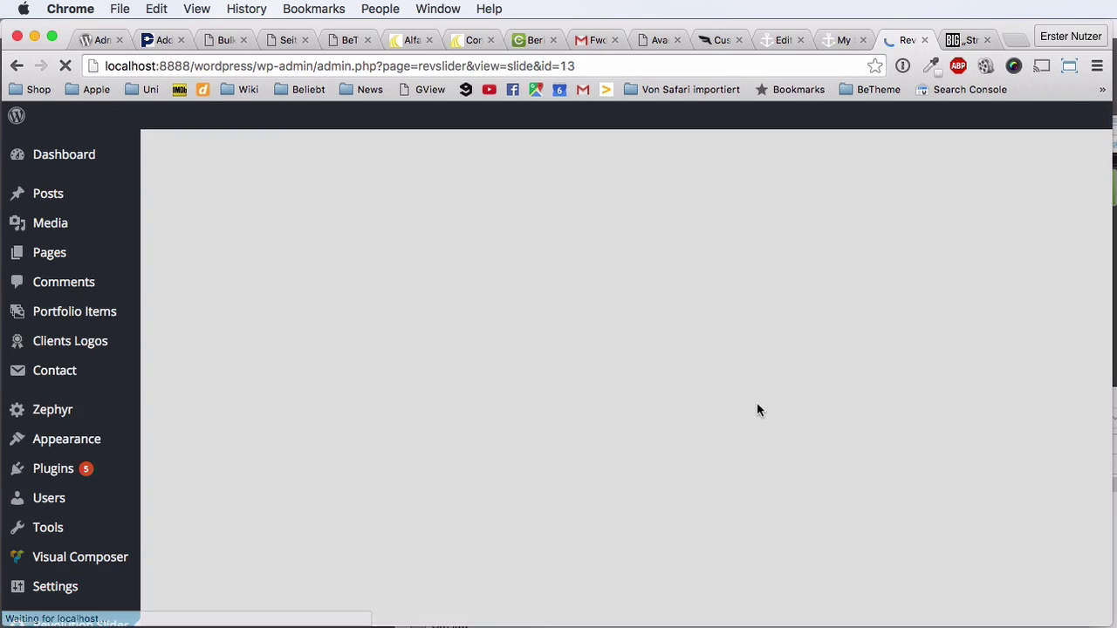
Set the second slide's main background to image-color.jpg from the Media Library.
{"action": "scroll", "coordinate": [756, 406], "scroll_direction": "down", "scroll_amount": 5}
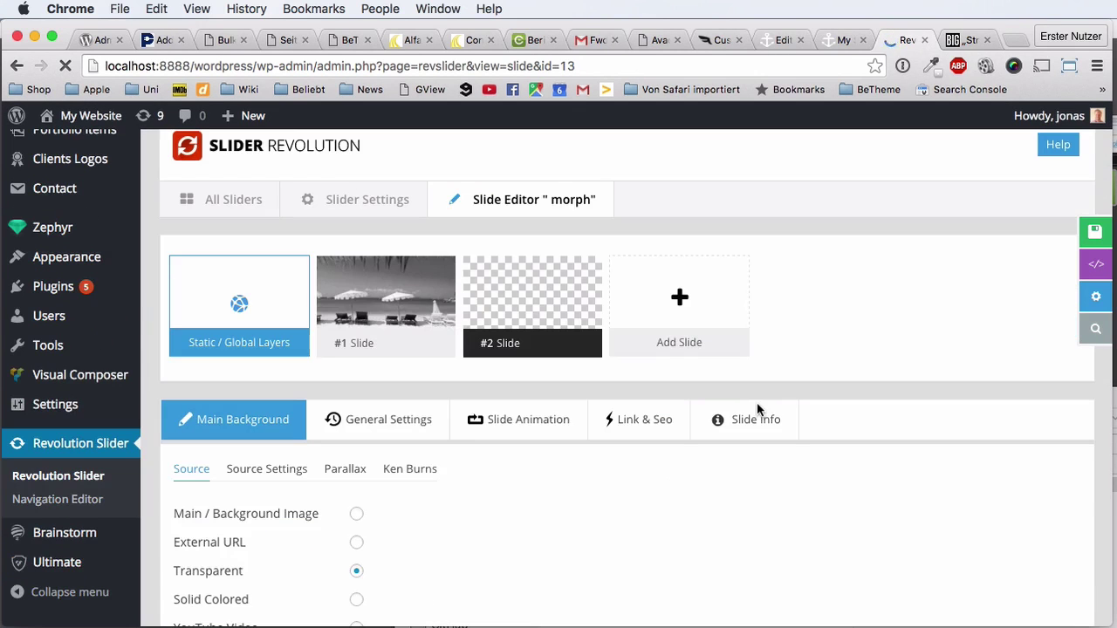
{"action": "left_click", "coordinate": [357, 514]}
{"action": "left_click", "coordinate": [428, 512]}
{"action": "left_click", "coordinate": [140, 187]}
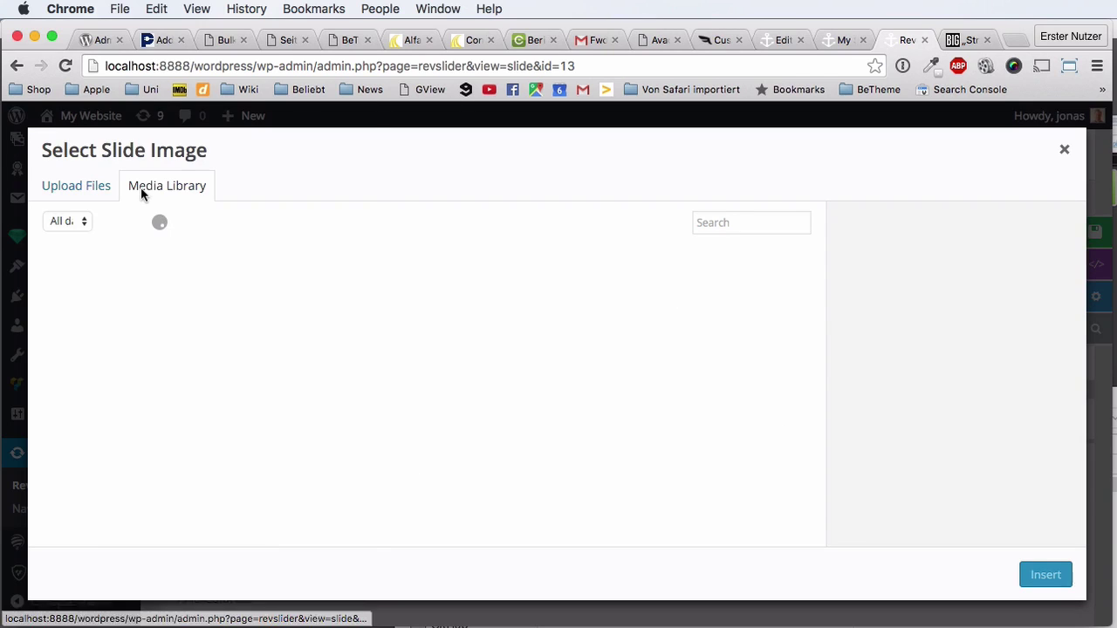
{"action": "left_click", "coordinate": [115, 279]}
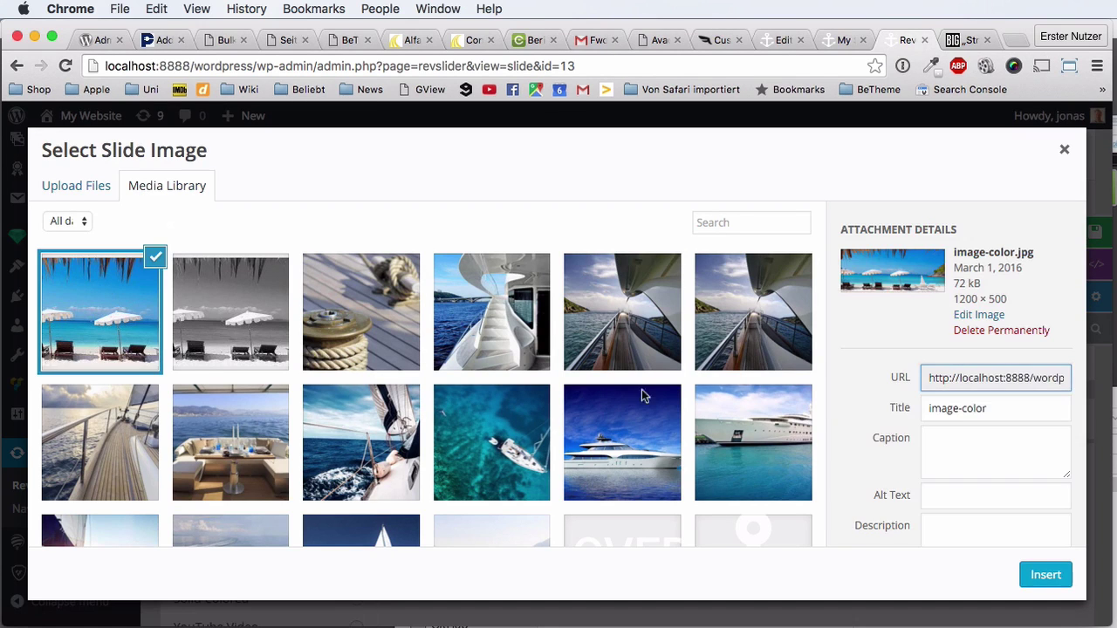
{"action": "left_click", "coordinate": [1043, 575]}
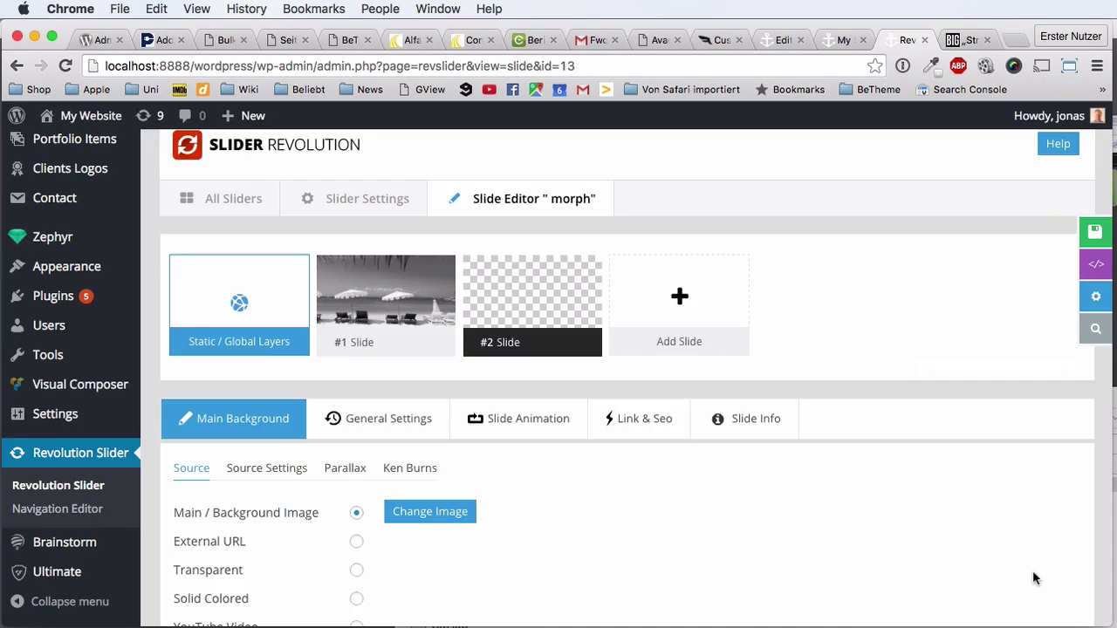
Save the second slide and reload the "My Slider" page to watch the slideshow.
{"action": "left_click", "coordinate": [1095, 232]}
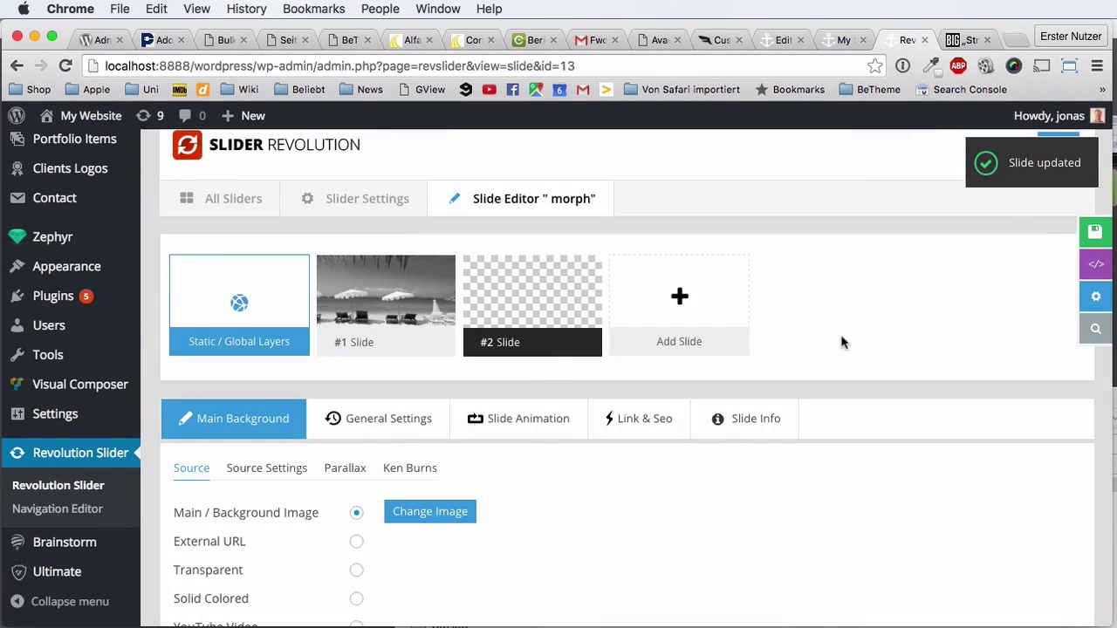
{"action": "left_click", "coordinate": [840, 40]}
{"action": "left_click", "coordinate": [65, 65]}
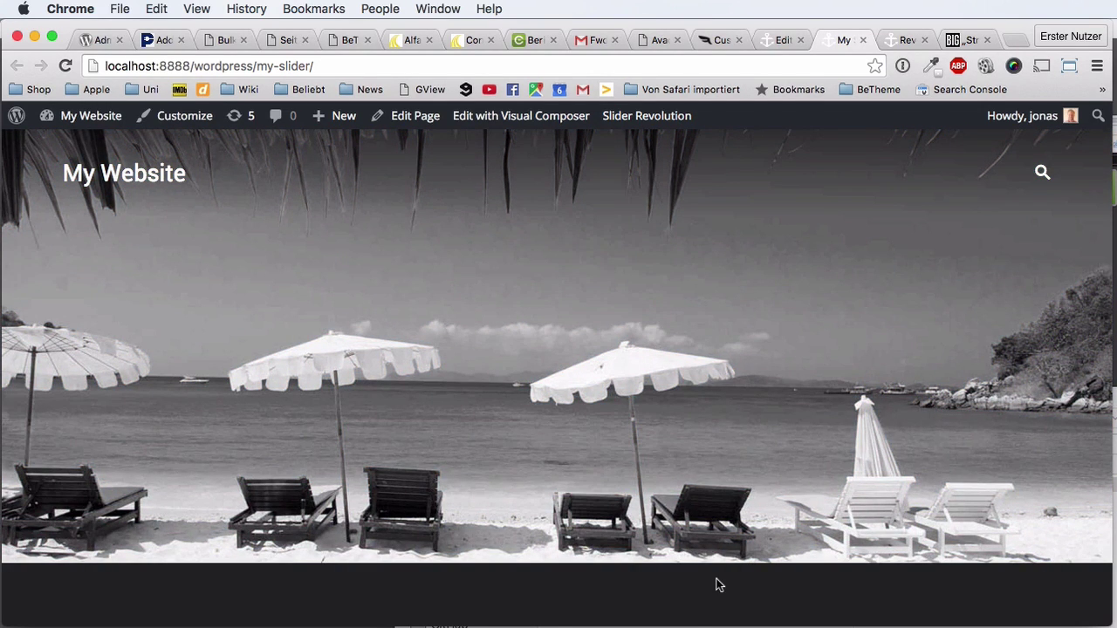
Return from the page to the slide editor and open the Slider Settings of the "morph" slider.
{"action": "left_click", "coordinate": [890, 35]}
{"action": "right_click", "coordinate": [837, 236]}
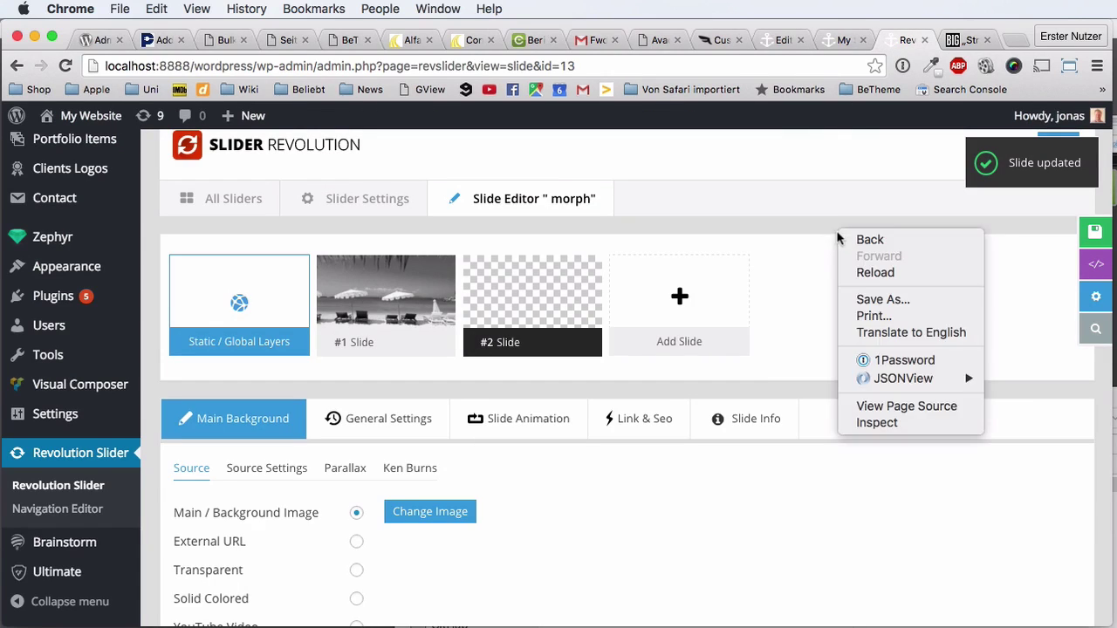
{"action": "left_click", "coordinate": [793, 222]}
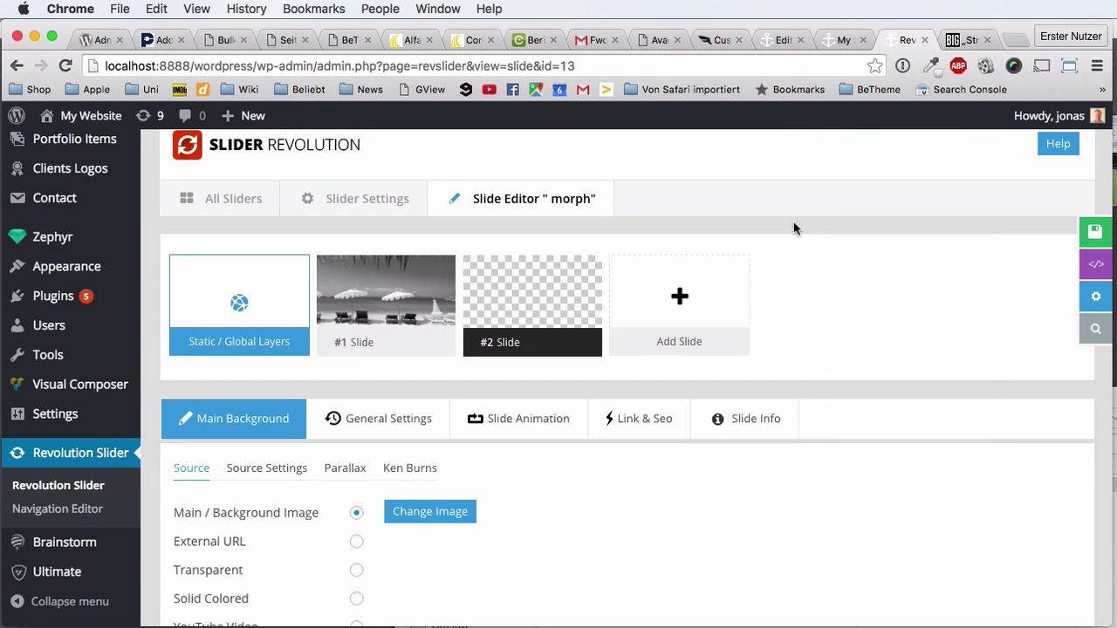
{"action": "left_click", "coordinate": [353, 207]}
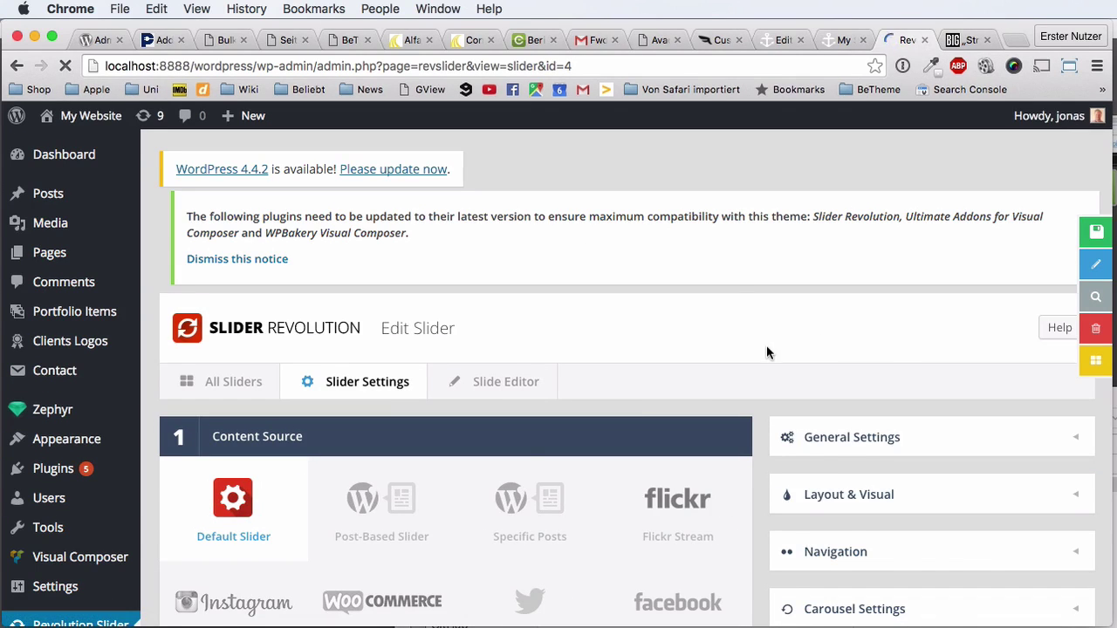
{"action": "scroll", "coordinate": [768, 343], "scroll_direction": "down", "scroll_amount": 2}
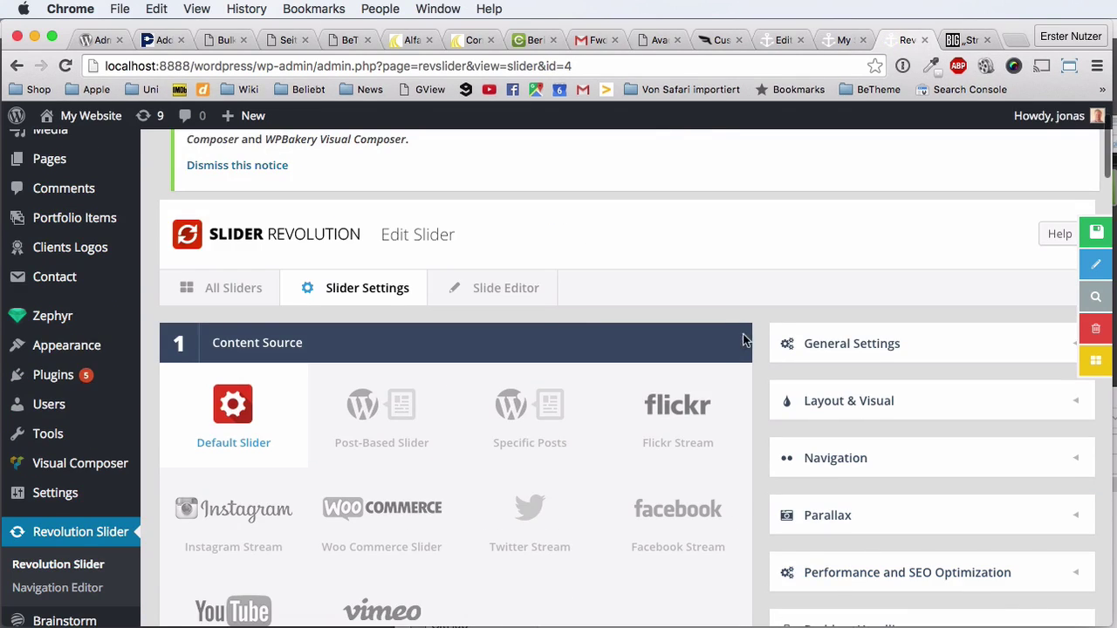
Turn on Stop Slider After in the General Settings slideshow options, with Amount of Loops 0 and At Slide 2.
{"action": "left_click", "coordinate": [808, 343]}
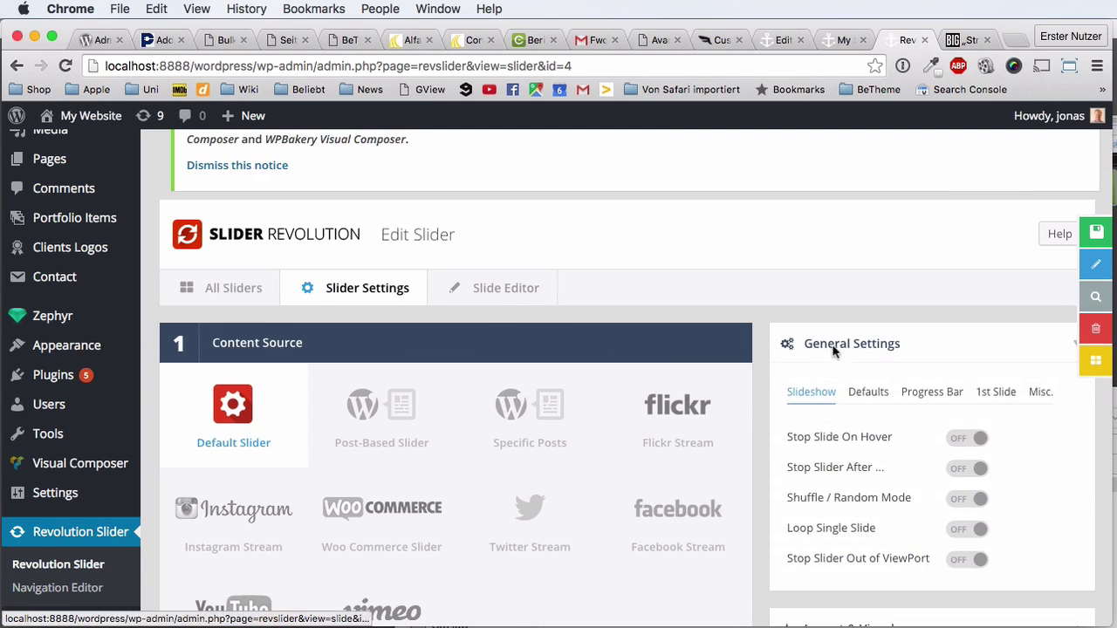
{"action": "scroll", "coordinate": [755, 361], "scroll_direction": "down", "scroll_amount": 2}
{"action": "mouse_move", "coordinate": [788, 360]}
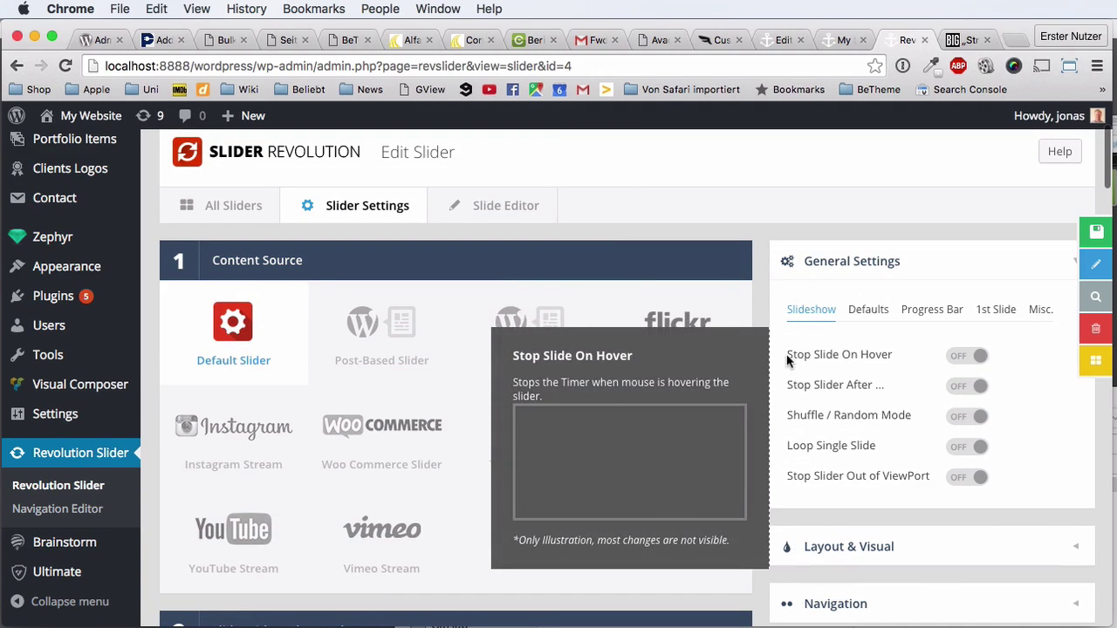
{"action": "mouse_move", "coordinate": [822, 400]}
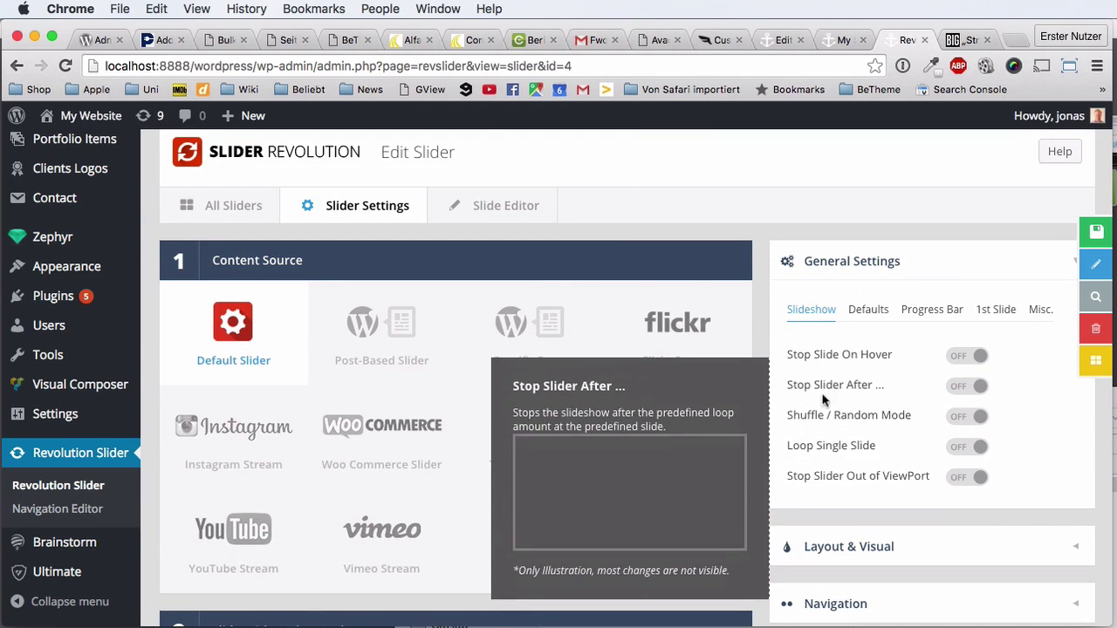
{"action": "left_click", "coordinate": [962, 390]}
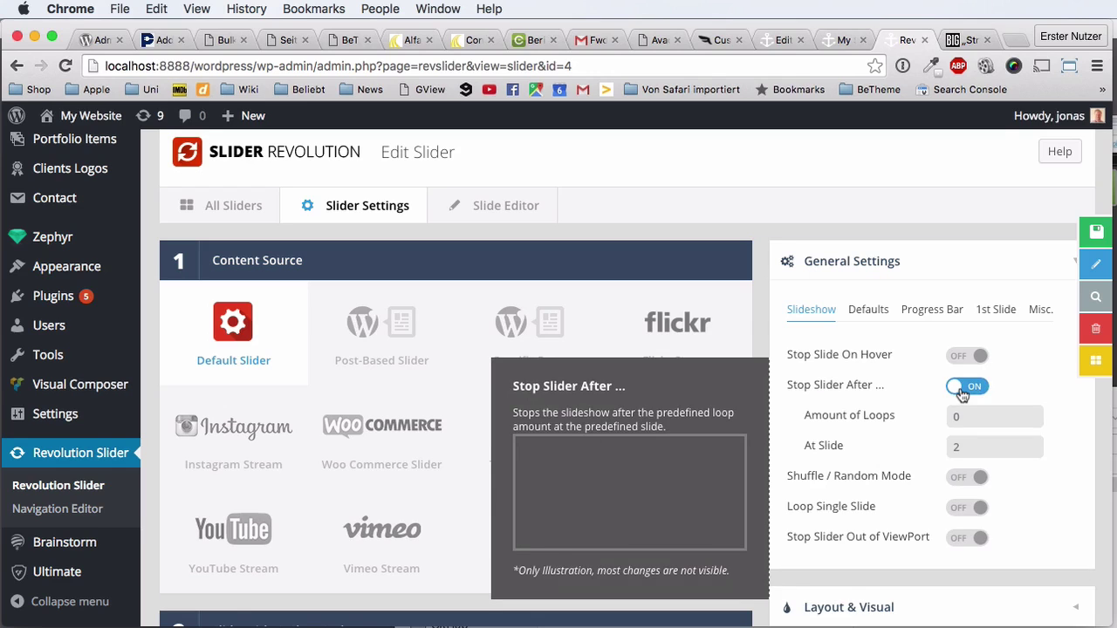
{"action": "mouse_move", "coordinate": [912, 412]}
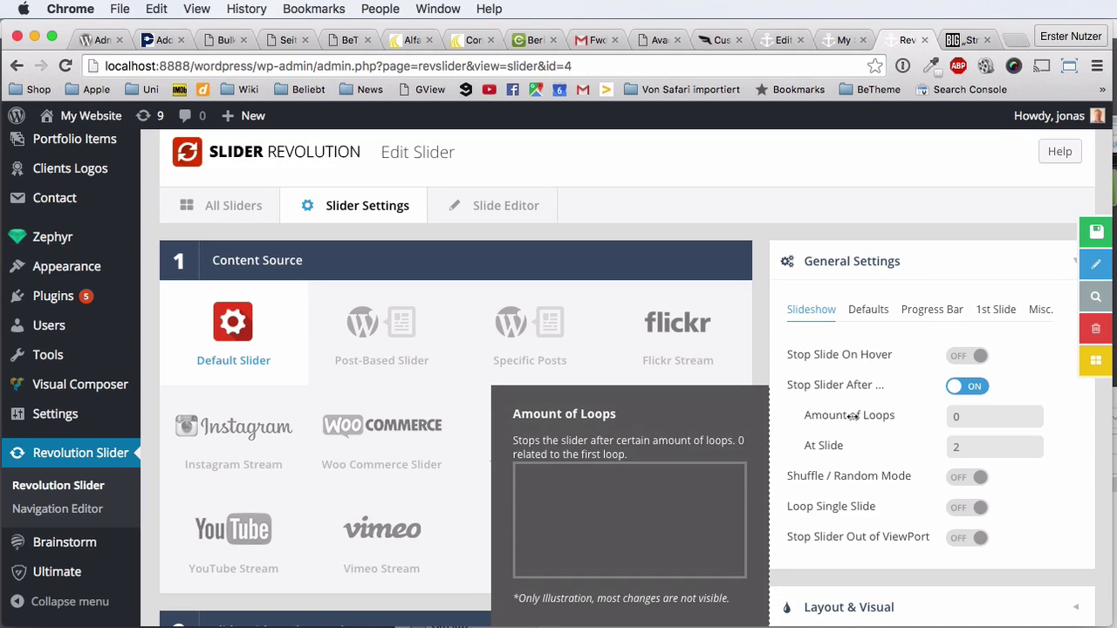
{"action": "mouse_move", "coordinate": [956, 388]}
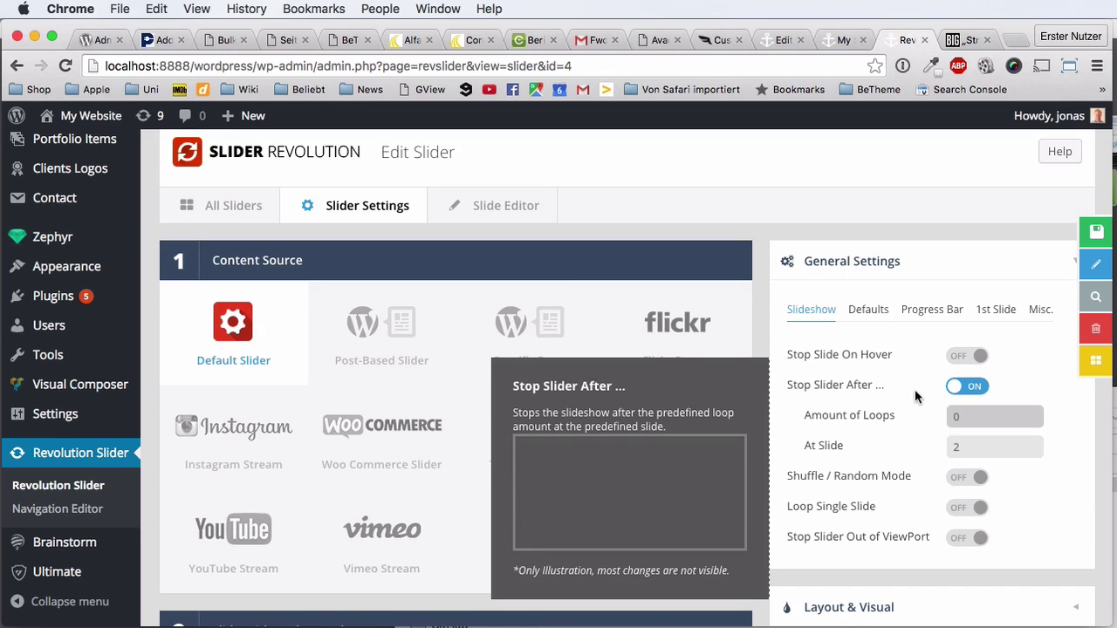
{"action": "mouse_move", "coordinate": [816, 449]}
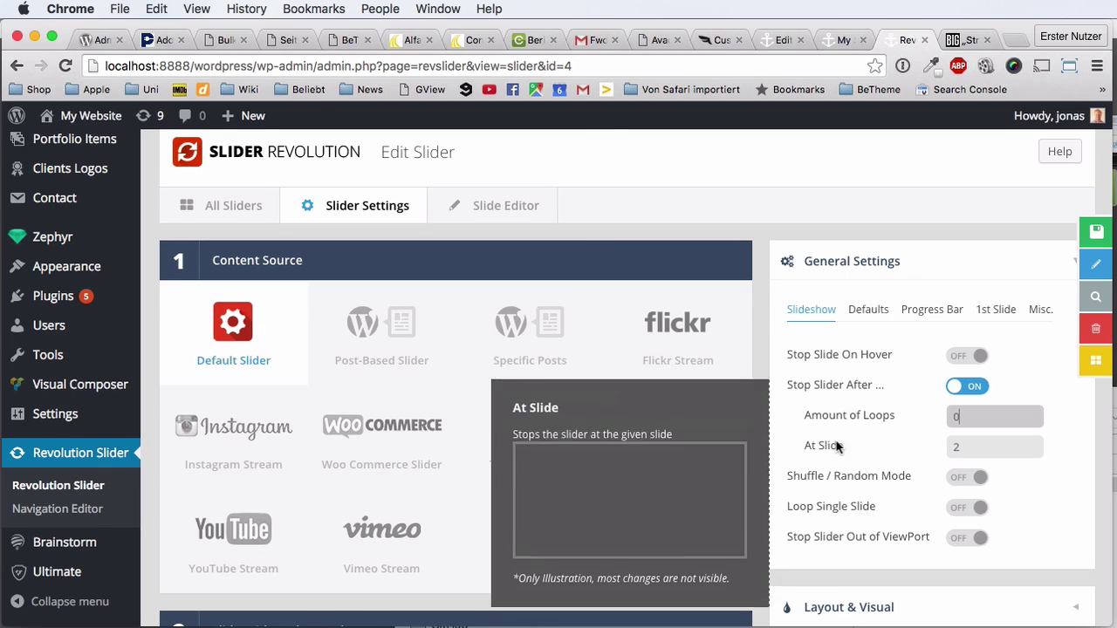
{"action": "left_click", "coordinate": [966, 447]}
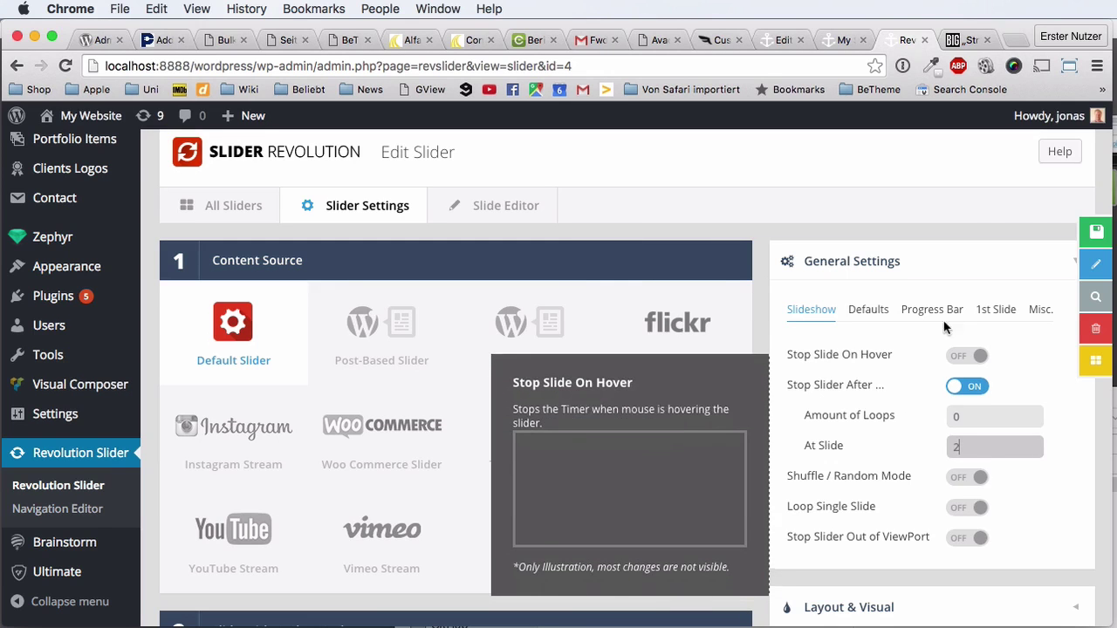
Save the slider, set its Default Slide Duration to 3000 ms in the General Settings defaults, and save again.
{"action": "left_click", "coordinate": [1017, 234]}
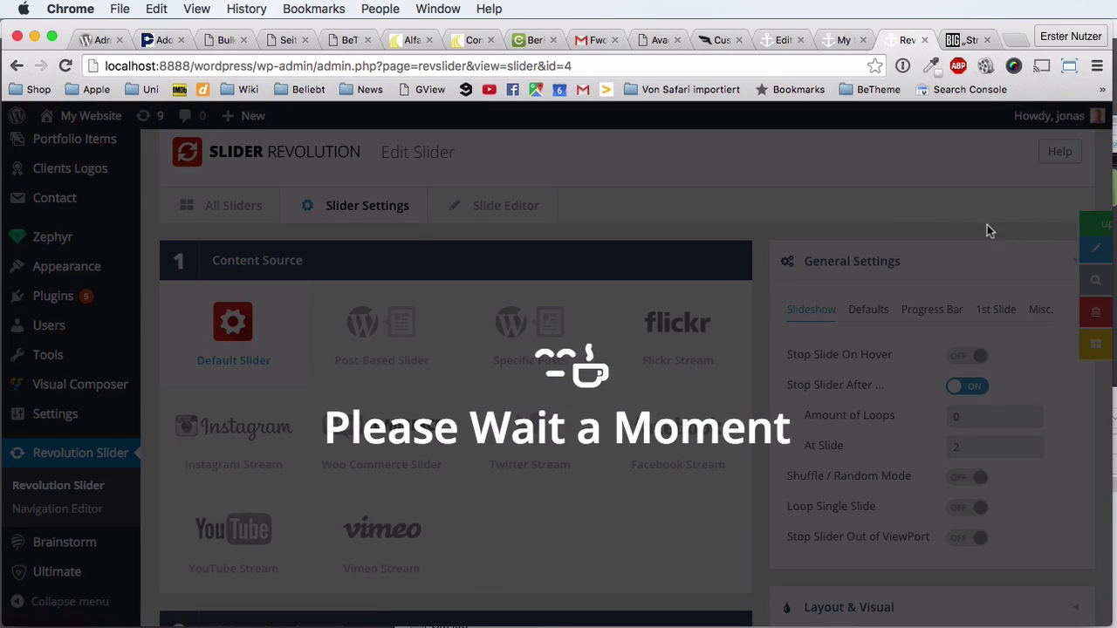
{"action": "scroll", "coordinate": [855, 270], "scroll_direction": "down", "scroll_amount": 5}
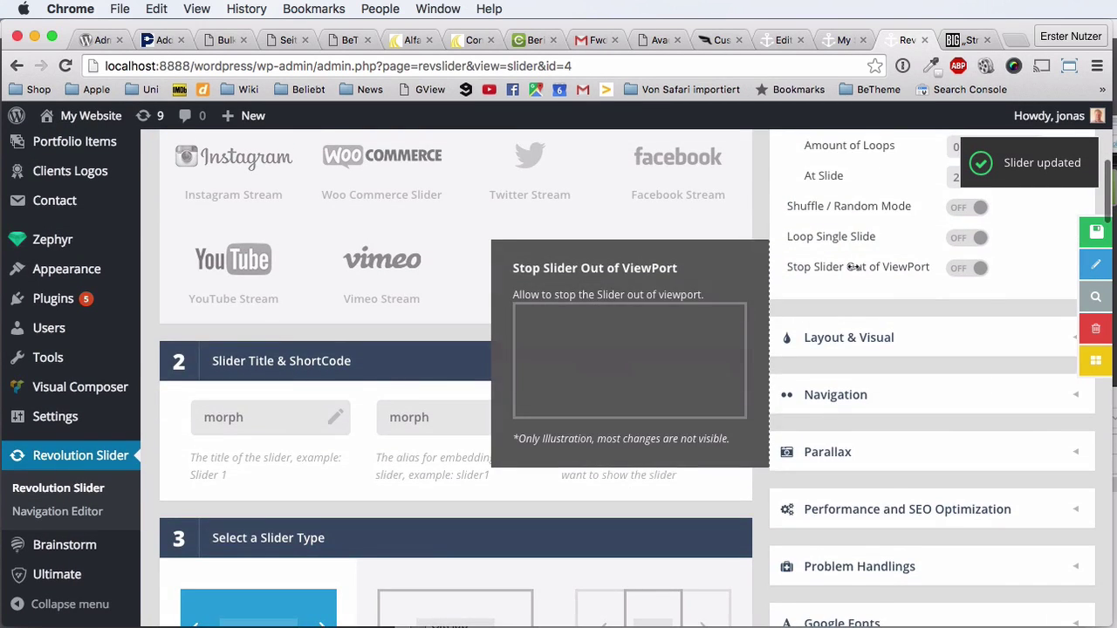
{"action": "scroll", "coordinate": [855, 266], "scroll_direction": "up", "scroll_amount": 4}
{"action": "left_click", "coordinate": [879, 249]}
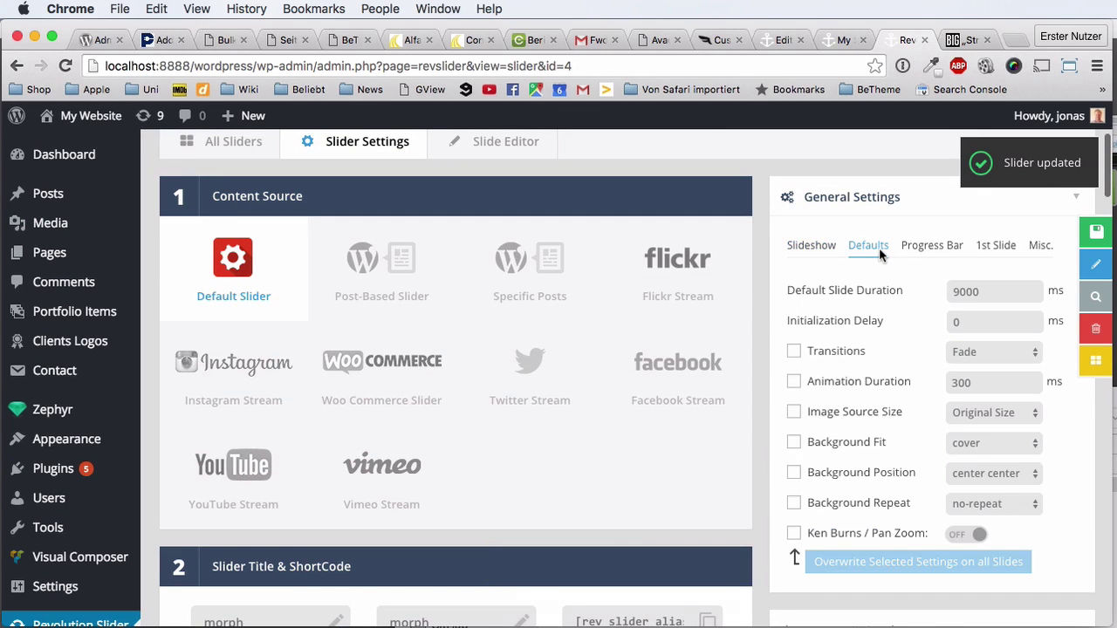
{"action": "scroll", "coordinate": [869, 300], "scroll_direction": "up", "scroll_amount": 2}
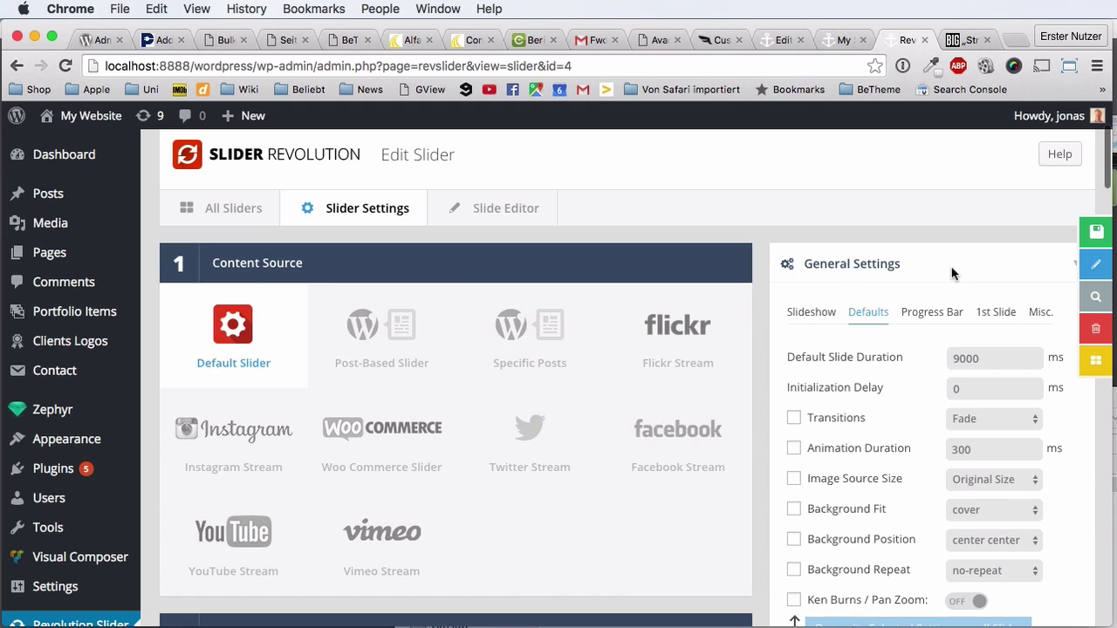
{"action": "double_click", "coordinate": [957, 357]}
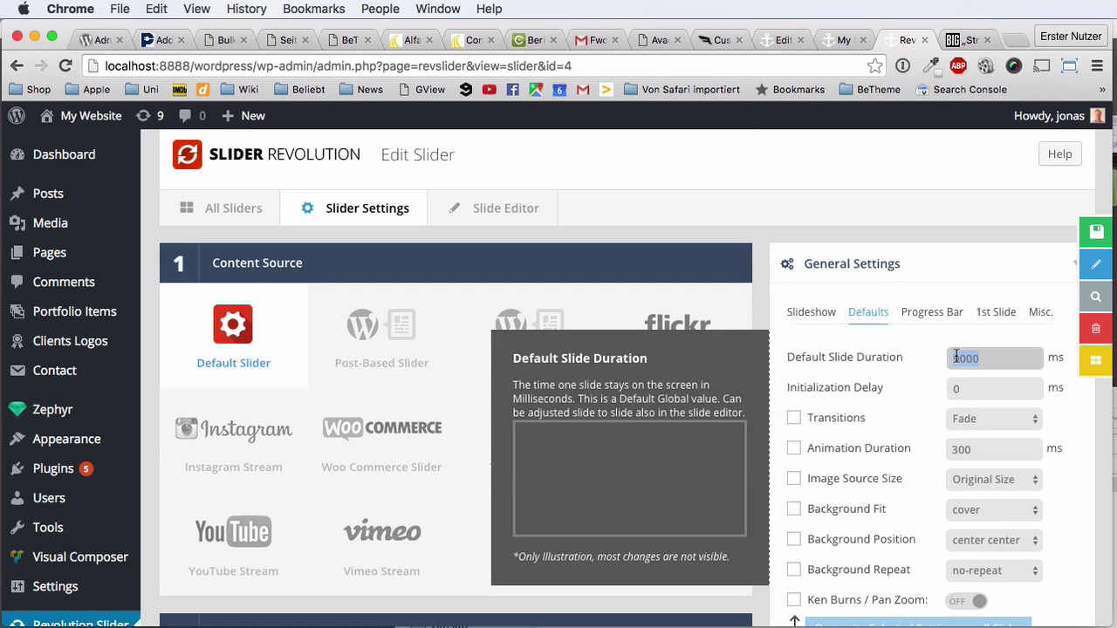
{"action": "type", "text": "3"}
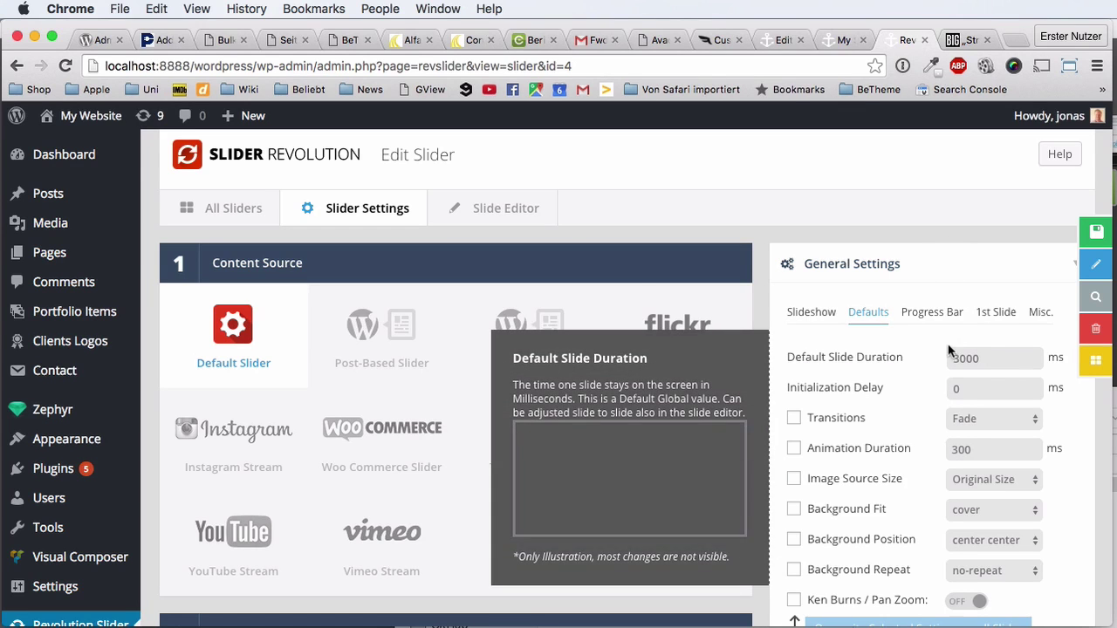
{"action": "left_click", "coordinate": [1029, 228]}
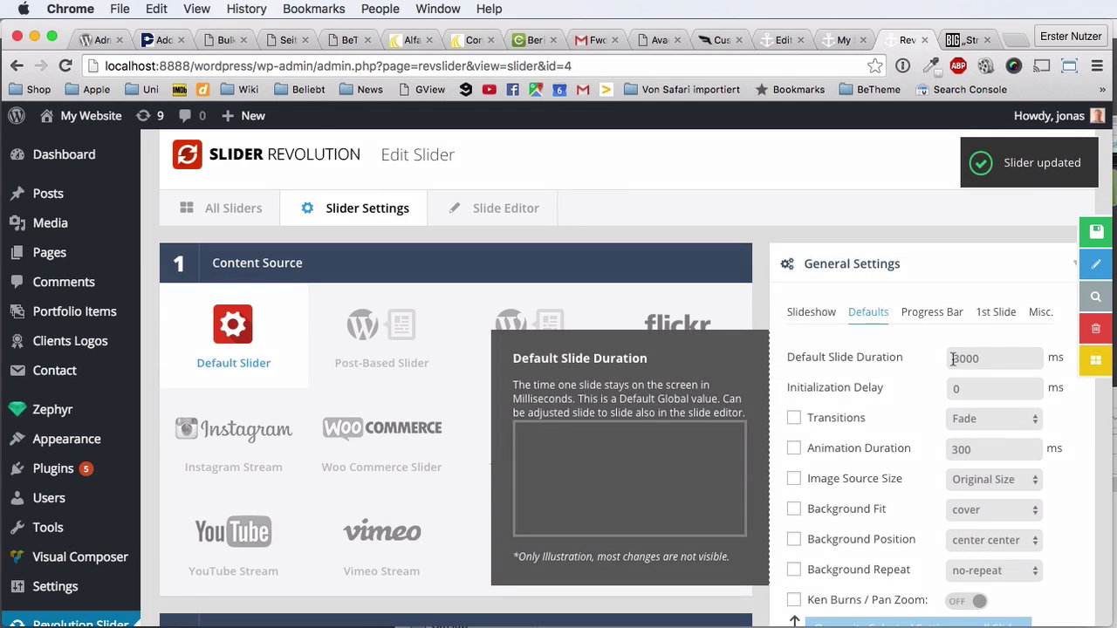
{"action": "left_click", "coordinate": [969, 358]}
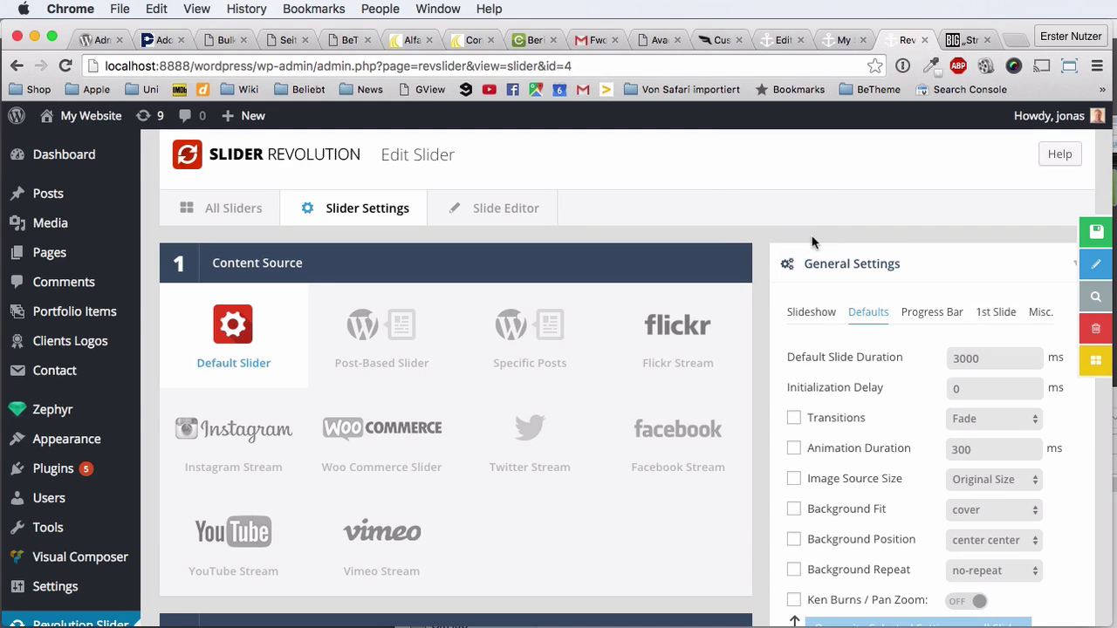
Switch to the "My Slider" page and reload it to check the timing of the slide change.
{"action": "left_click", "coordinate": [835, 41]}
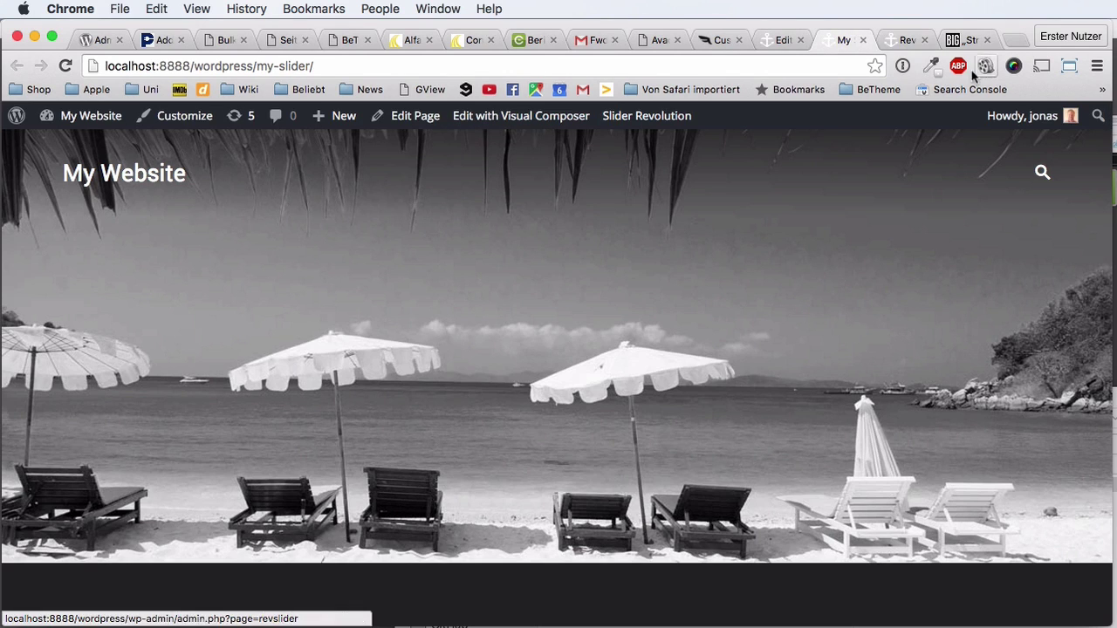
{"action": "left_click", "coordinate": [65, 66]}
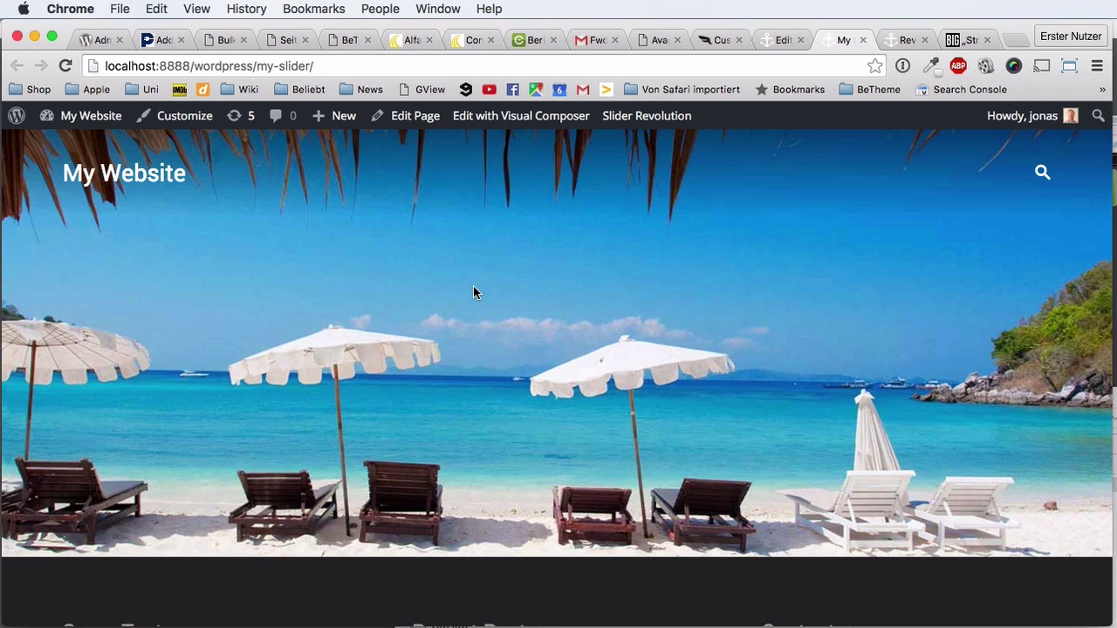
{"action": "scroll", "coordinate": [512, 337], "scroll_direction": "down", "scroll_amount": 3}
{"action": "scroll", "coordinate": [513, 337], "scroll_direction": "up", "scroll_amount": 3}
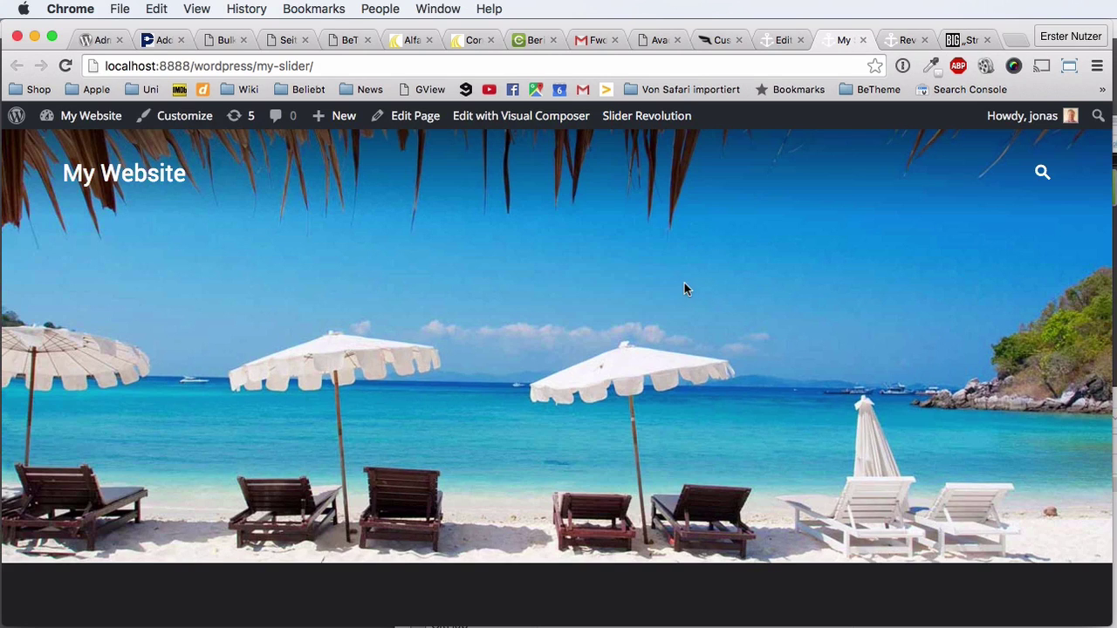
Return to the "morph" slider's Slide Editor and open slide #2 for editing.
{"action": "left_click", "coordinate": [879, 40]}
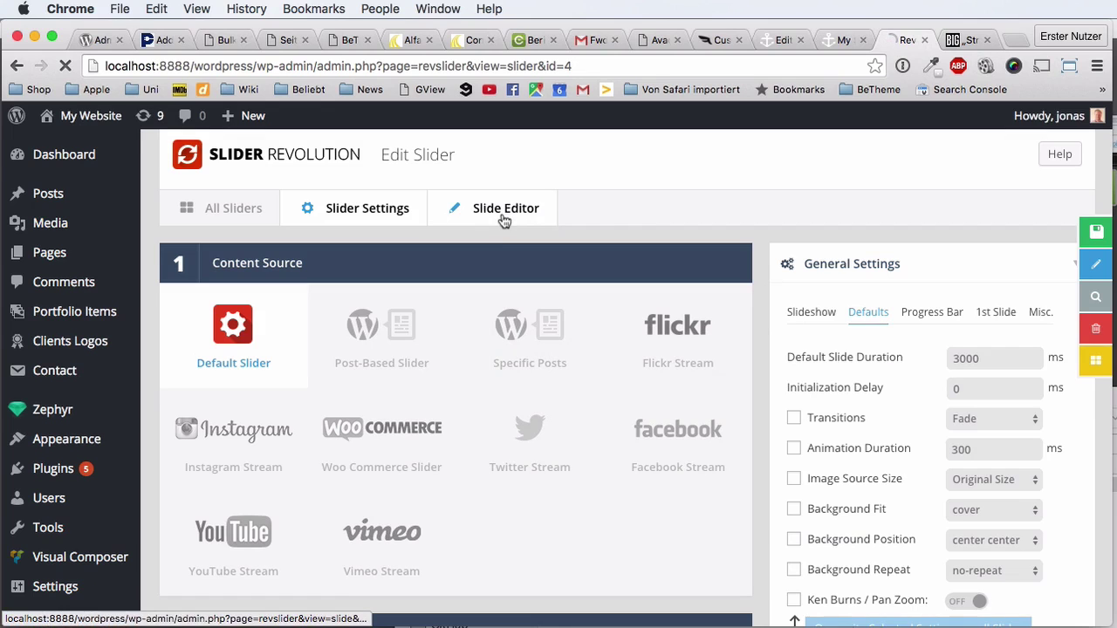
{"action": "left_click", "coordinate": [503, 223]}
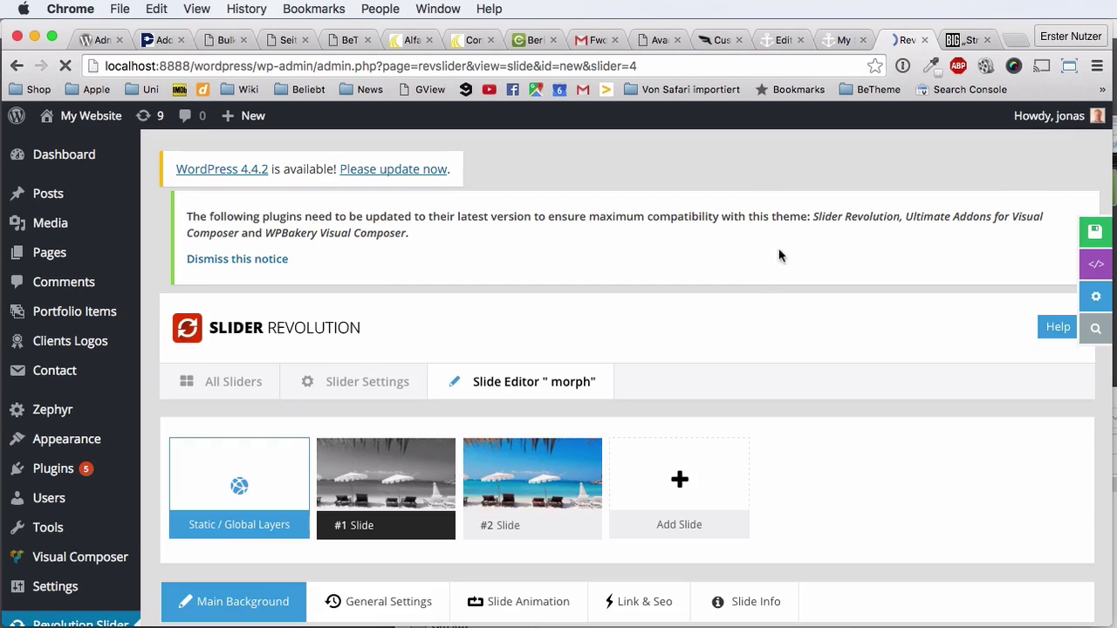
{"action": "scroll", "coordinate": [716, 297], "scroll_direction": "down", "scroll_amount": 3}
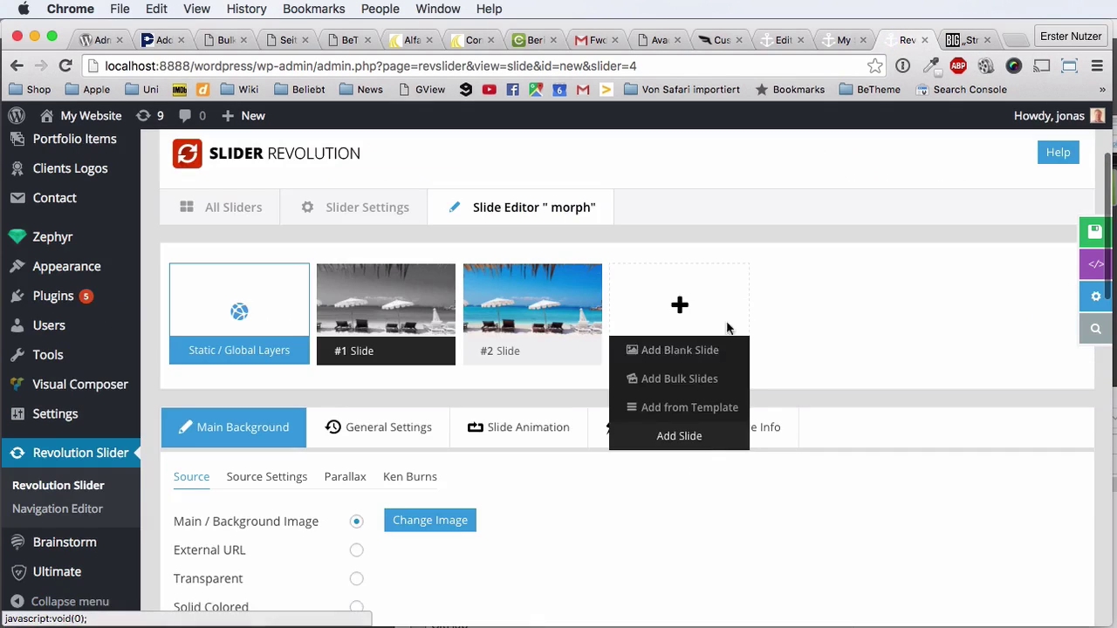
{"action": "mouse_move", "coordinate": [550, 284]}
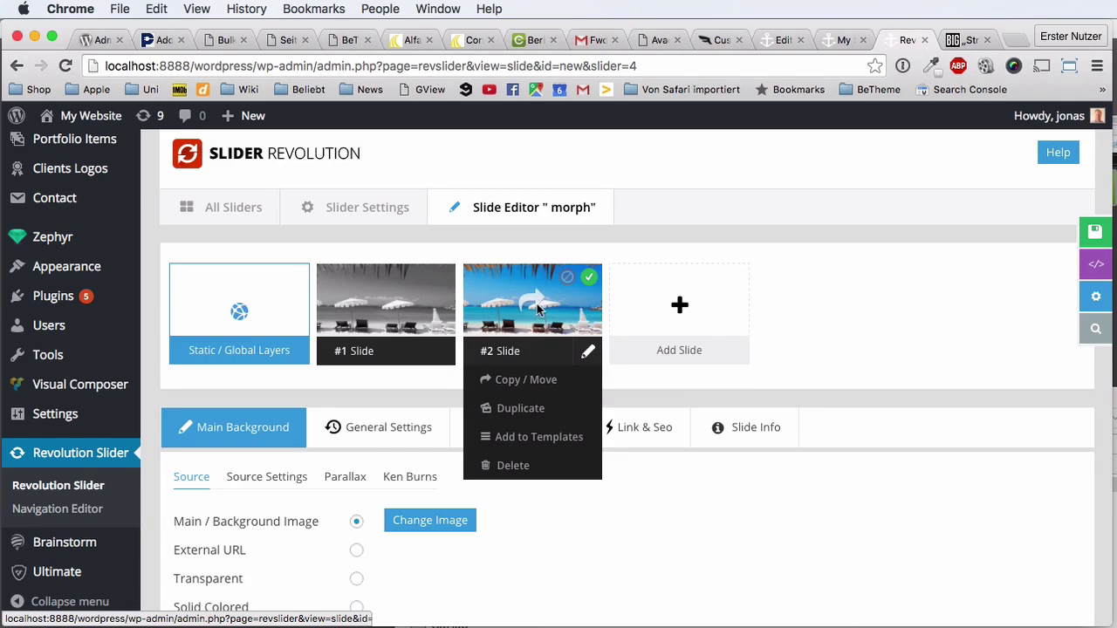
{"action": "left_click", "coordinate": [589, 358]}
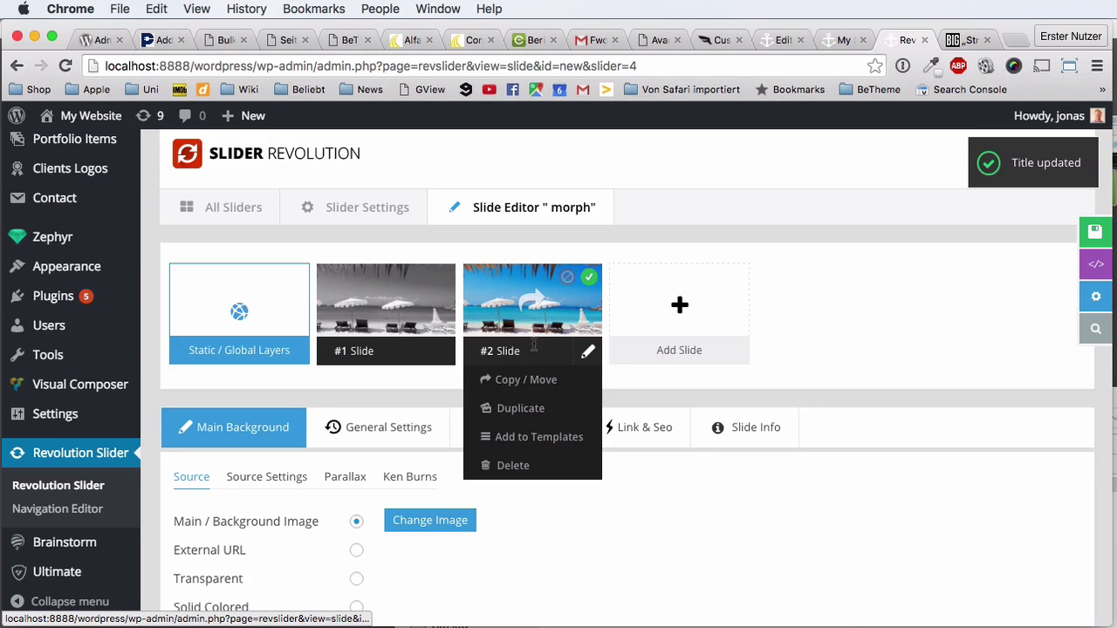
{"action": "left_click", "coordinate": [534, 314]}
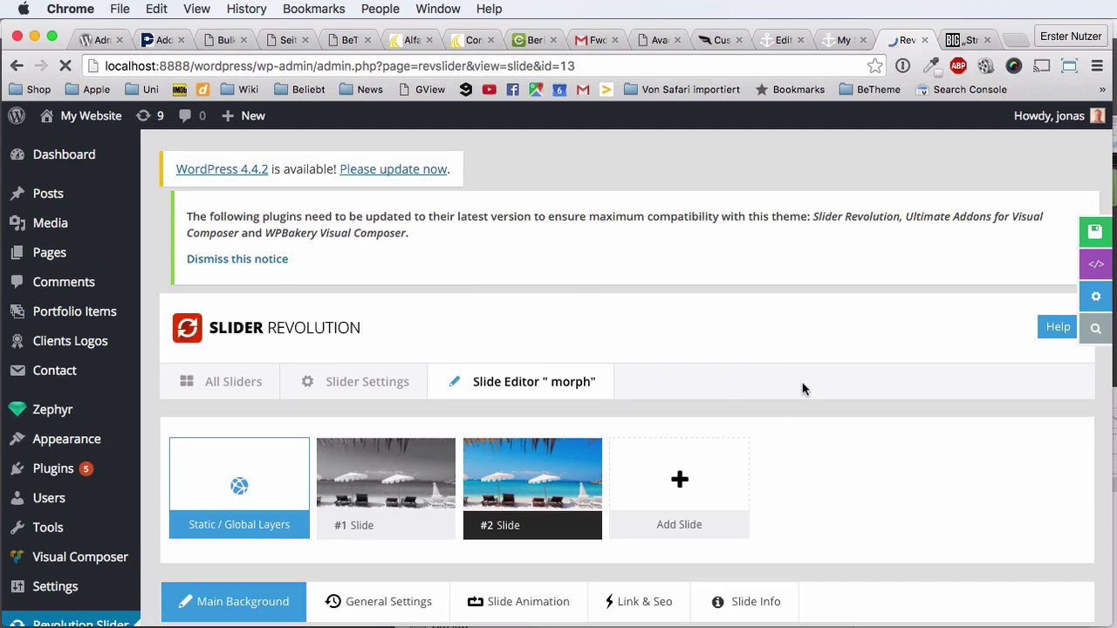
Set the Animation Duration of slide #2's Fade transition to 3000 and save the slide.
{"action": "scroll", "coordinate": [803, 309], "scroll_direction": "down", "scroll_amount": 5}
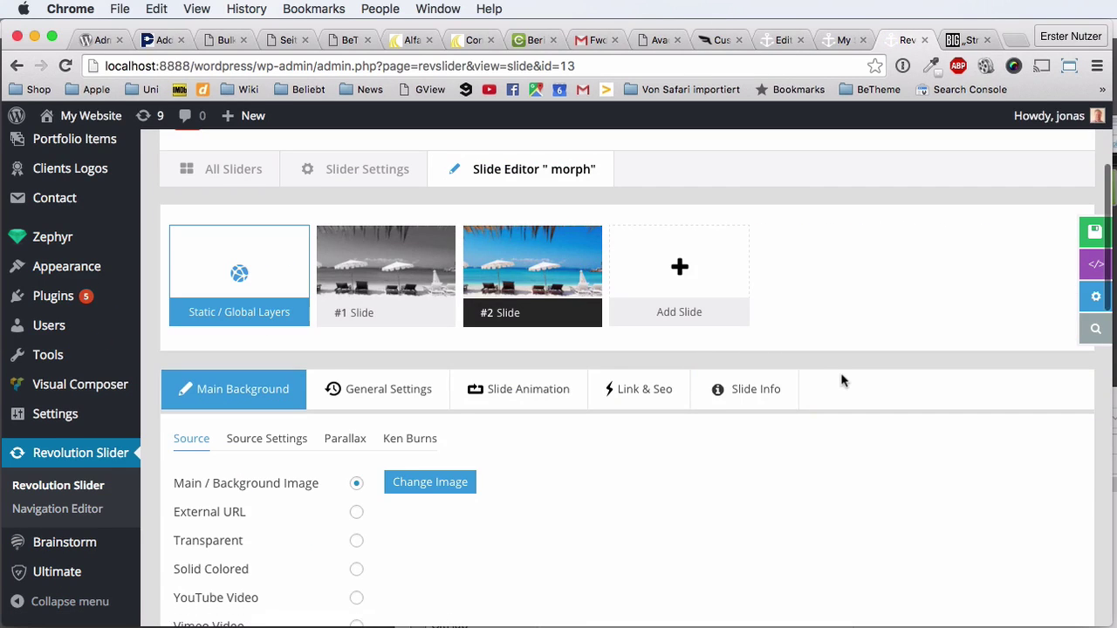
{"action": "scroll", "coordinate": [843, 309], "scroll_direction": "down", "scroll_amount": 4}
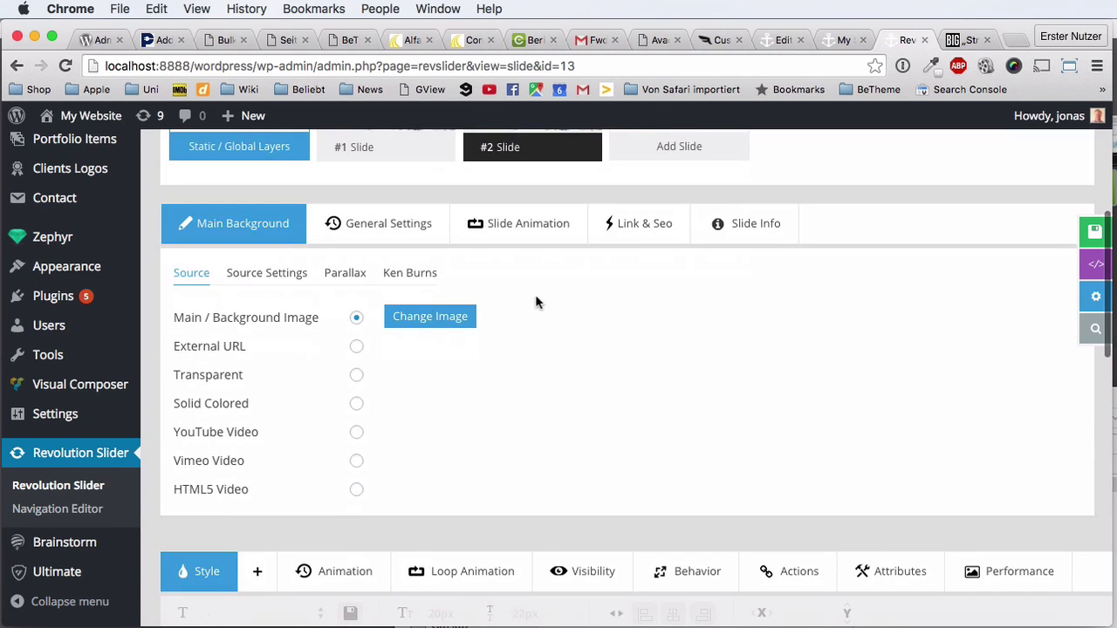
{"action": "left_click", "coordinate": [489, 223]}
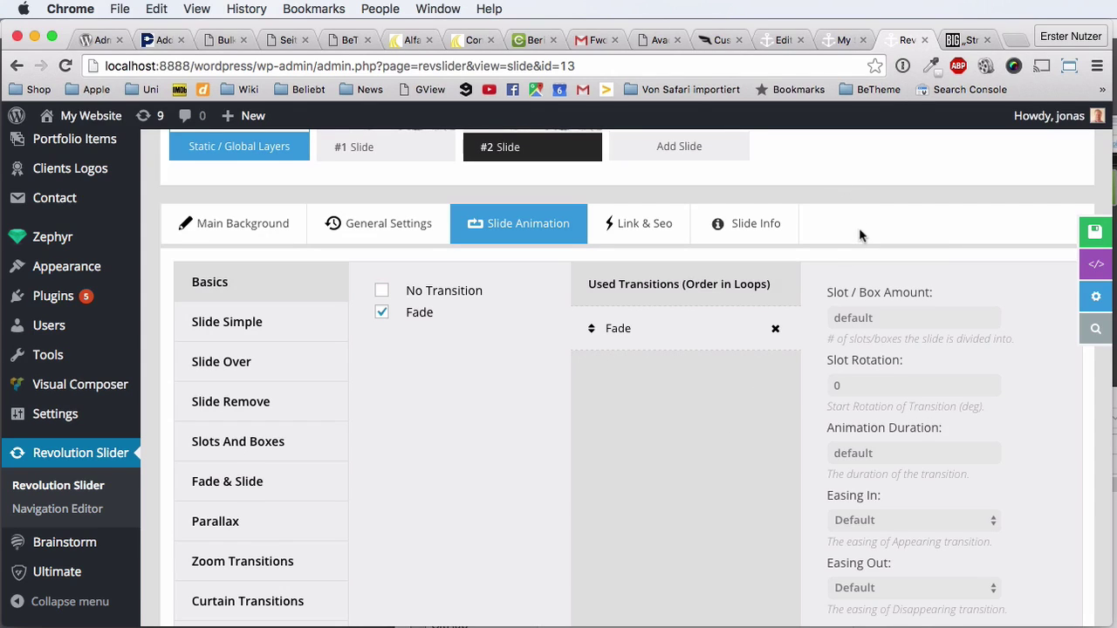
{"action": "scroll", "coordinate": [1022, 394], "scroll_direction": "down", "scroll_amount": 3}
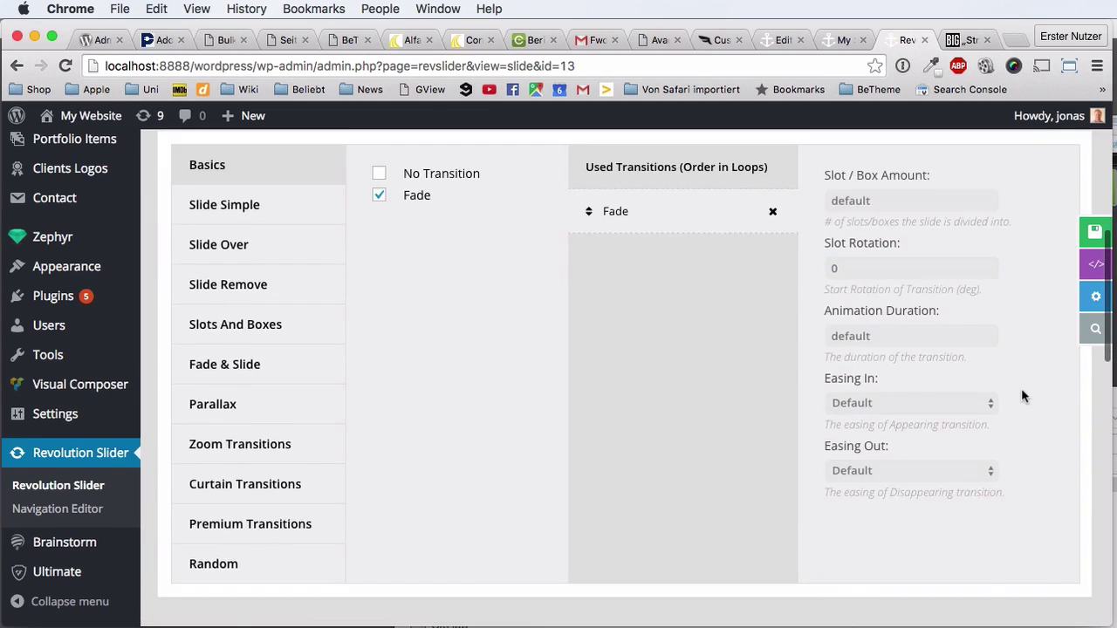
{"action": "scroll", "coordinate": [1022, 393], "scroll_direction": "up", "scroll_amount": 2}
{"action": "left_click", "coordinate": [845, 428]}
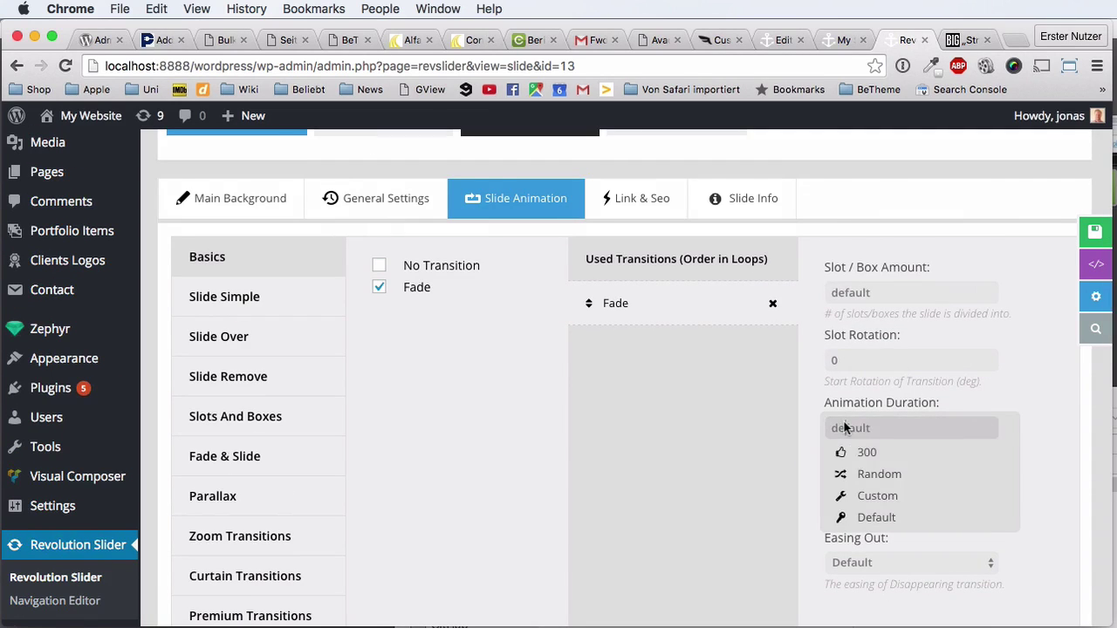
{"action": "double_click", "coordinate": [866, 431]}
{"action": "type", "text": "3000"}
{"action": "left_click", "coordinate": [749, 429]}
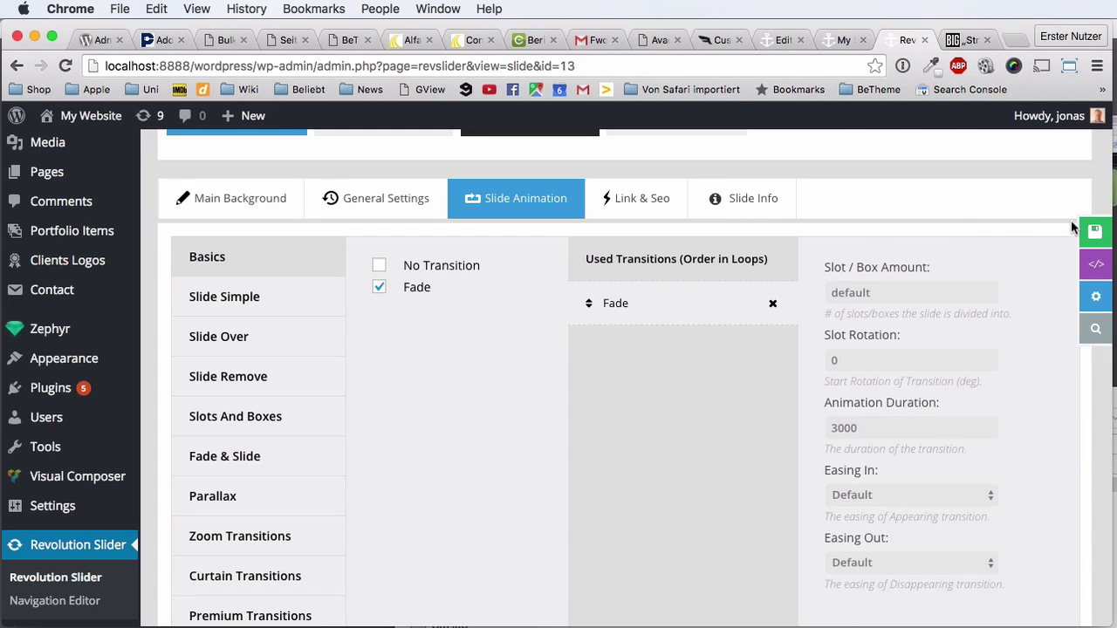
{"action": "left_click", "coordinate": [1038, 234]}
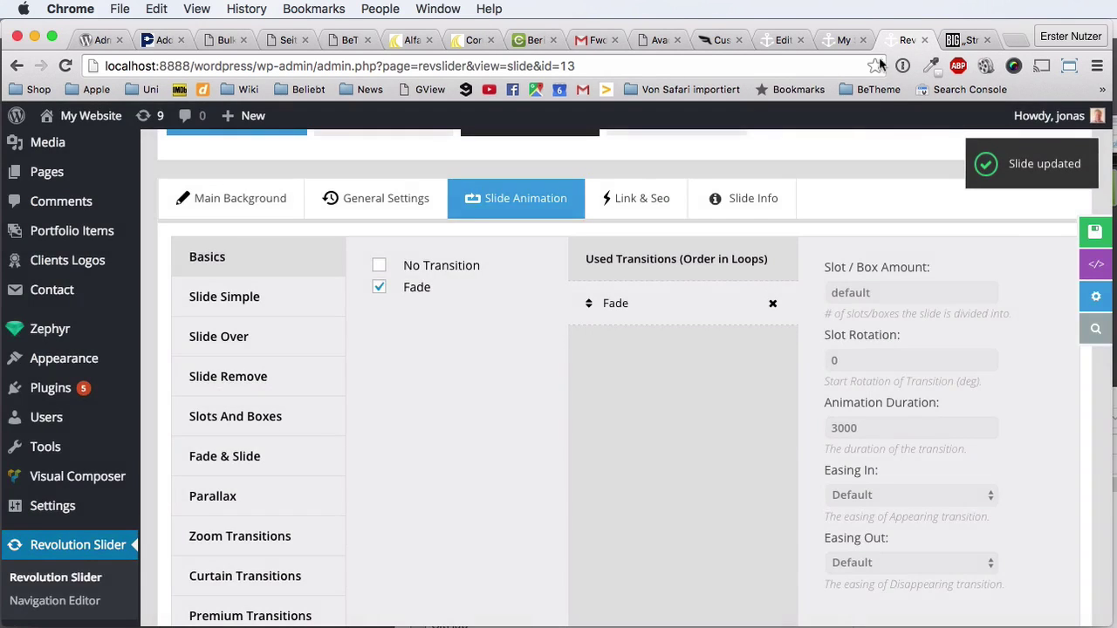
Reload the "My Slider" page to watch the slower fade from black-and-white to color, and check the page while scrolling.
{"action": "left_click", "coordinate": [839, 40]}
{"action": "left_click", "coordinate": [65, 66]}
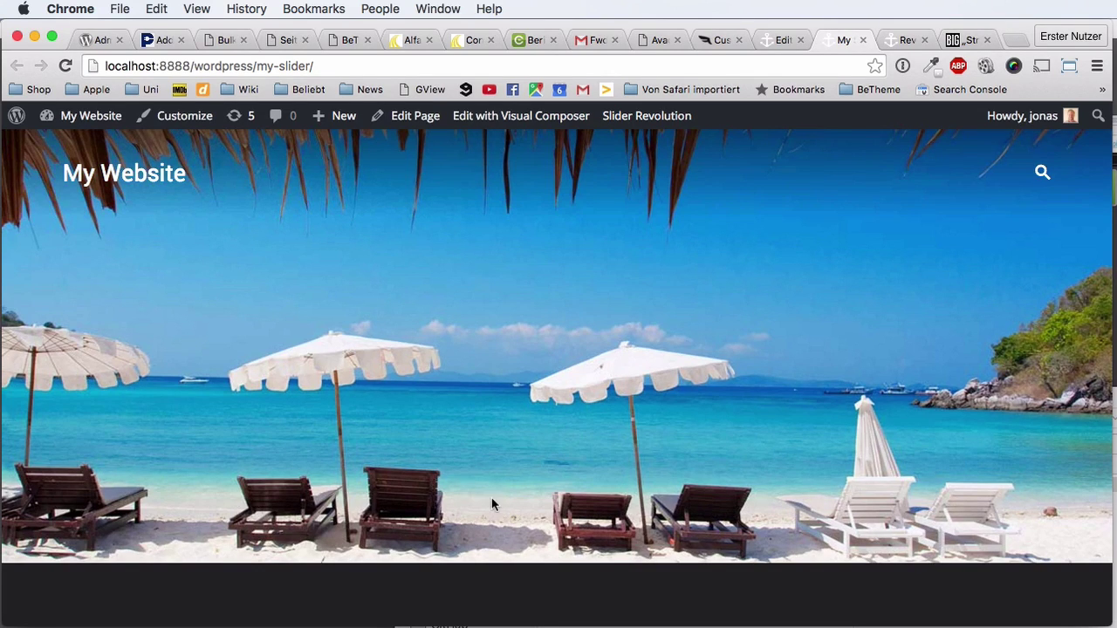
{"action": "scroll", "coordinate": [515, 505], "scroll_direction": "down", "scroll_amount": 5}
{"action": "scroll", "coordinate": [533, 506], "scroll_direction": "up", "scroll_amount": 5}
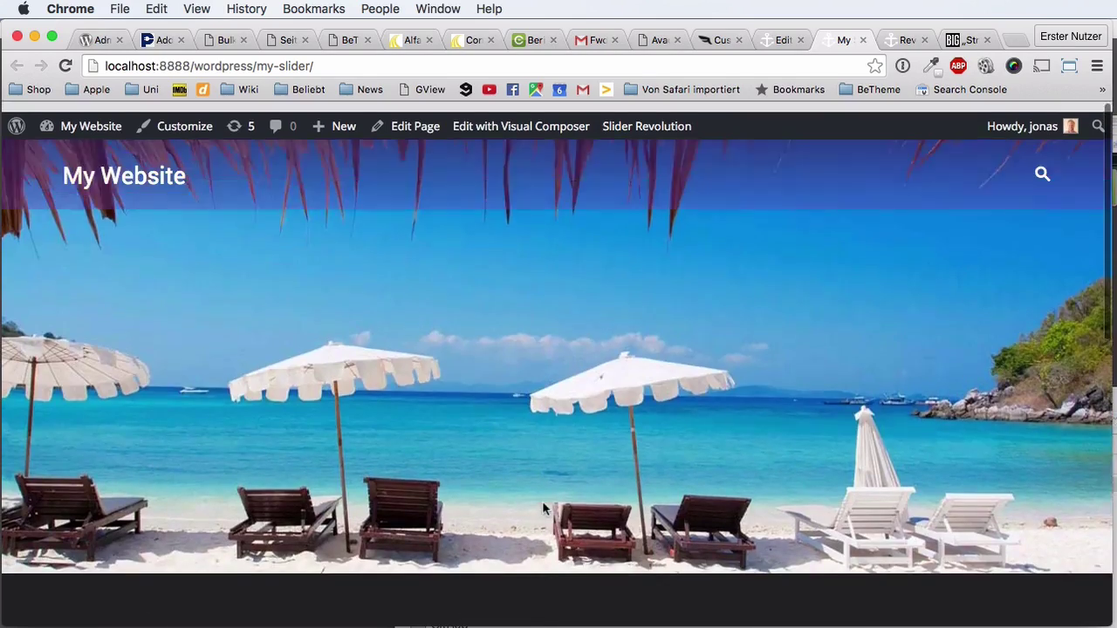
{"action": "scroll", "coordinate": [542, 507], "scroll_direction": "down", "scroll_amount": 5}
{"action": "scroll", "coordinate": [542, 503], "scroll_direction": "up", "scroll_amount": 5}
{"action": "scroll", "coordinate": [542, 501], "scroll_direction": "down", "scroll_amount": 2}
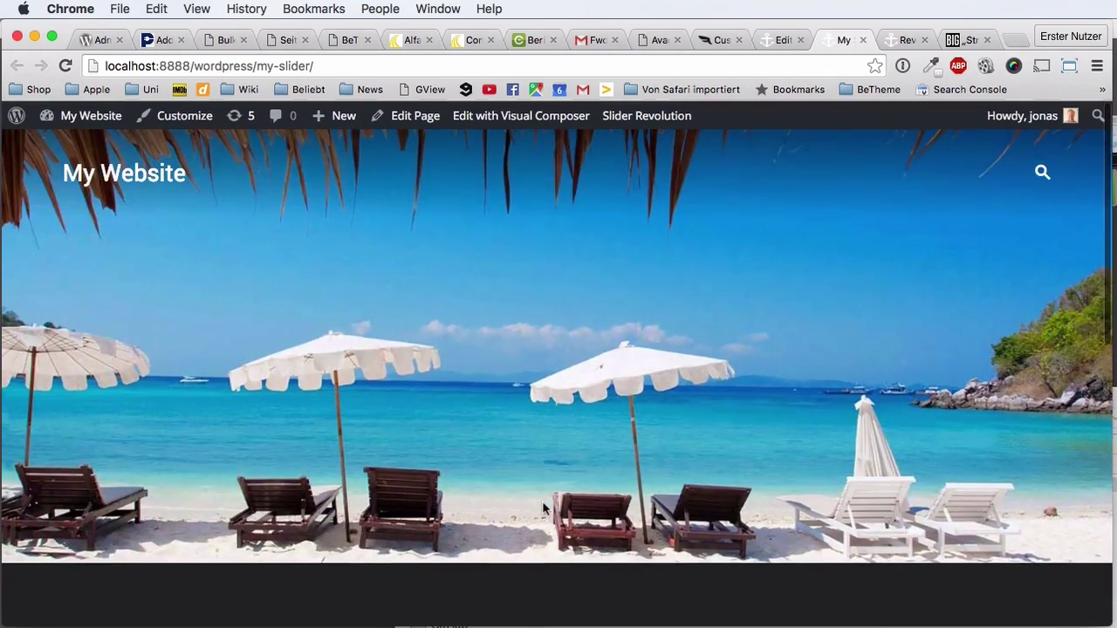
{"action": "scroll", "coordinate": [542, 508], "scroll_direction": "up", "scroll_amount": 2}
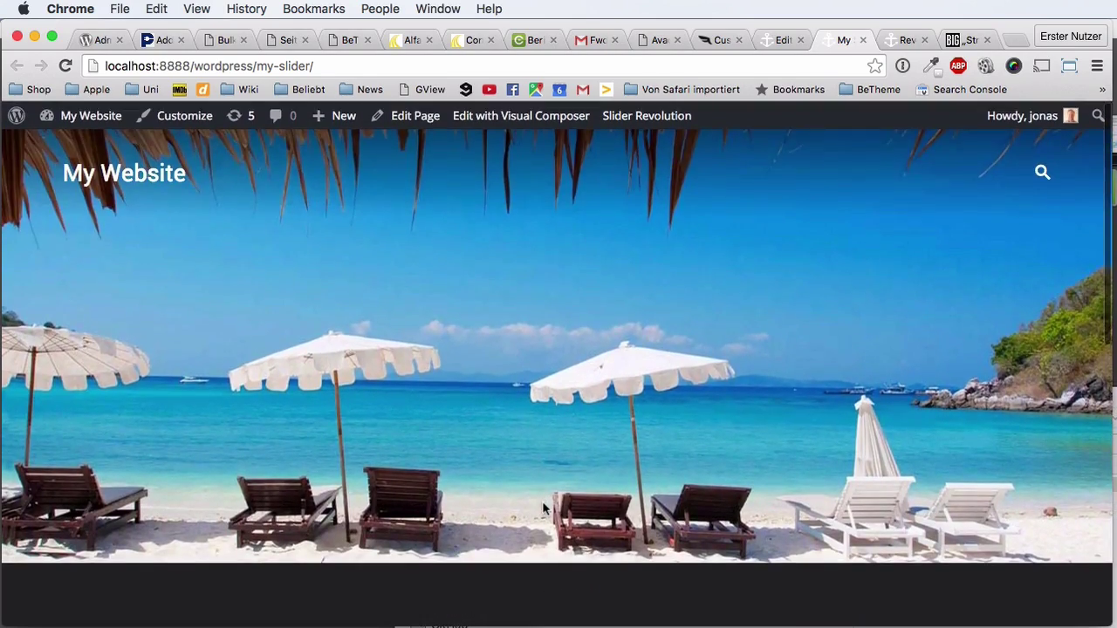